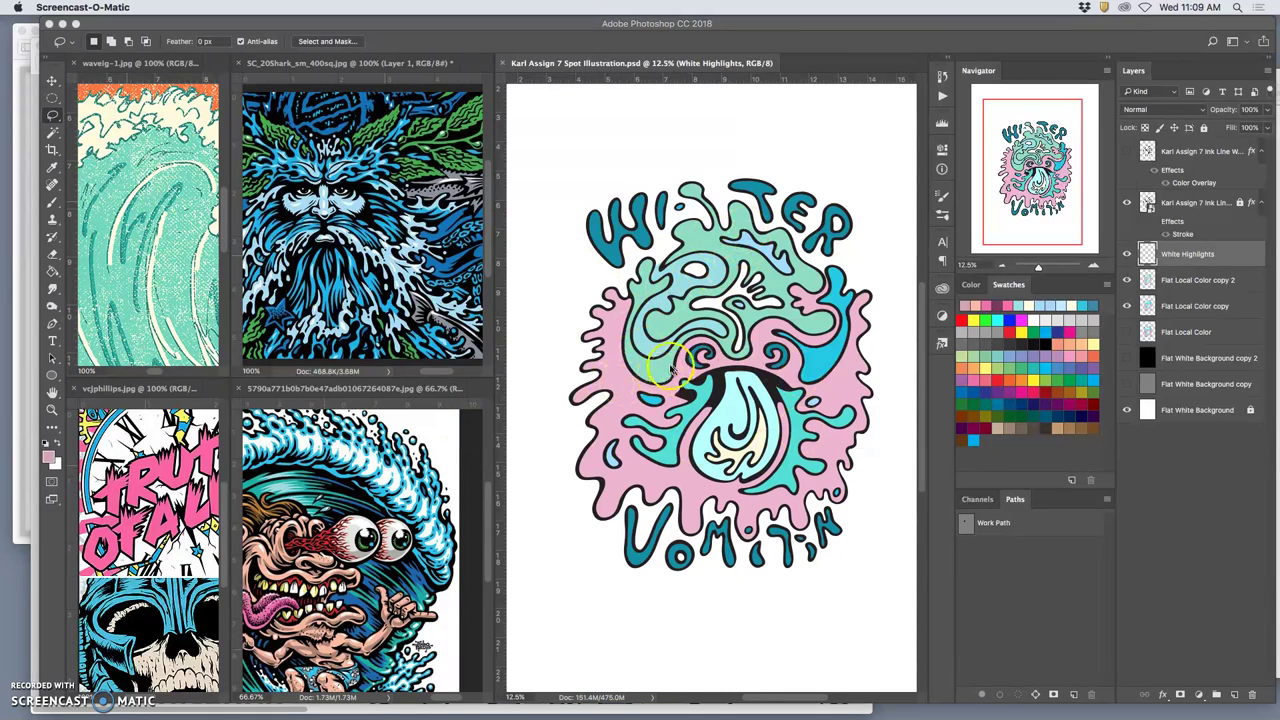
Step: Examine the white cut-edge example in the reference PDF in Preview and return to the Photoshop illustration
{"action": "left_click", "coordinate": [668, 66]}
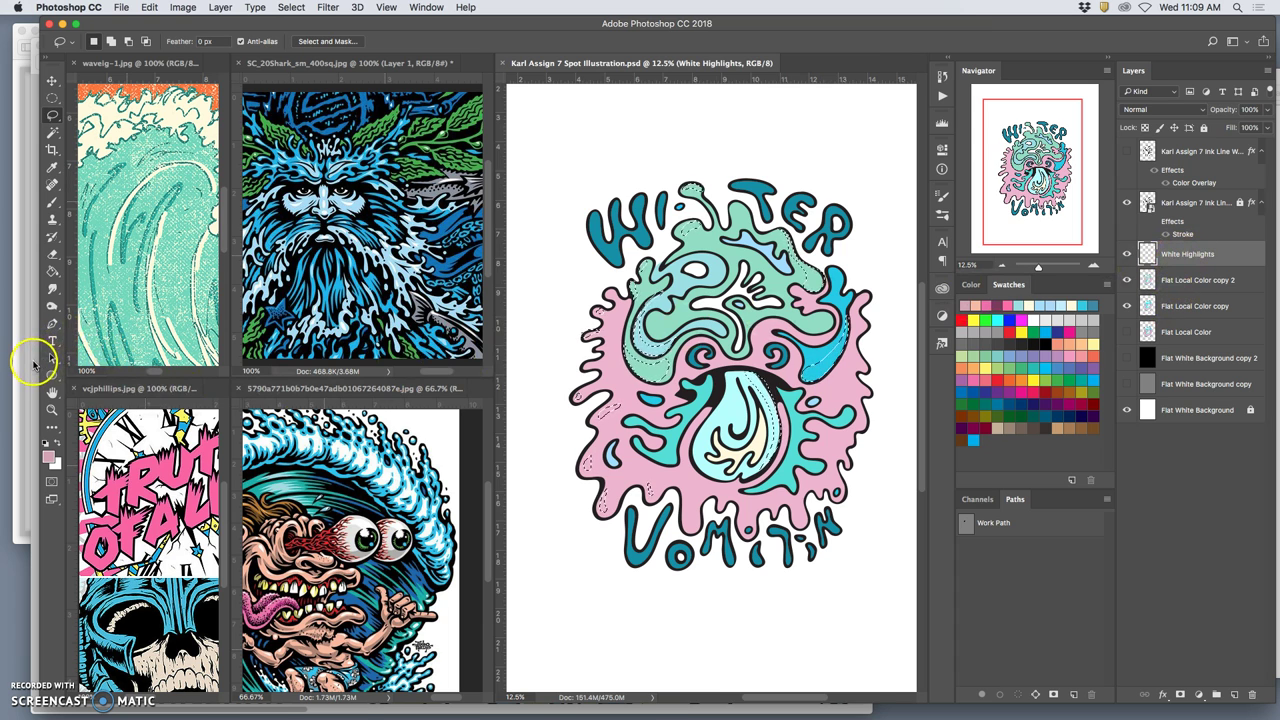
{"action": "left_click", "coordinate": [33, 365]}
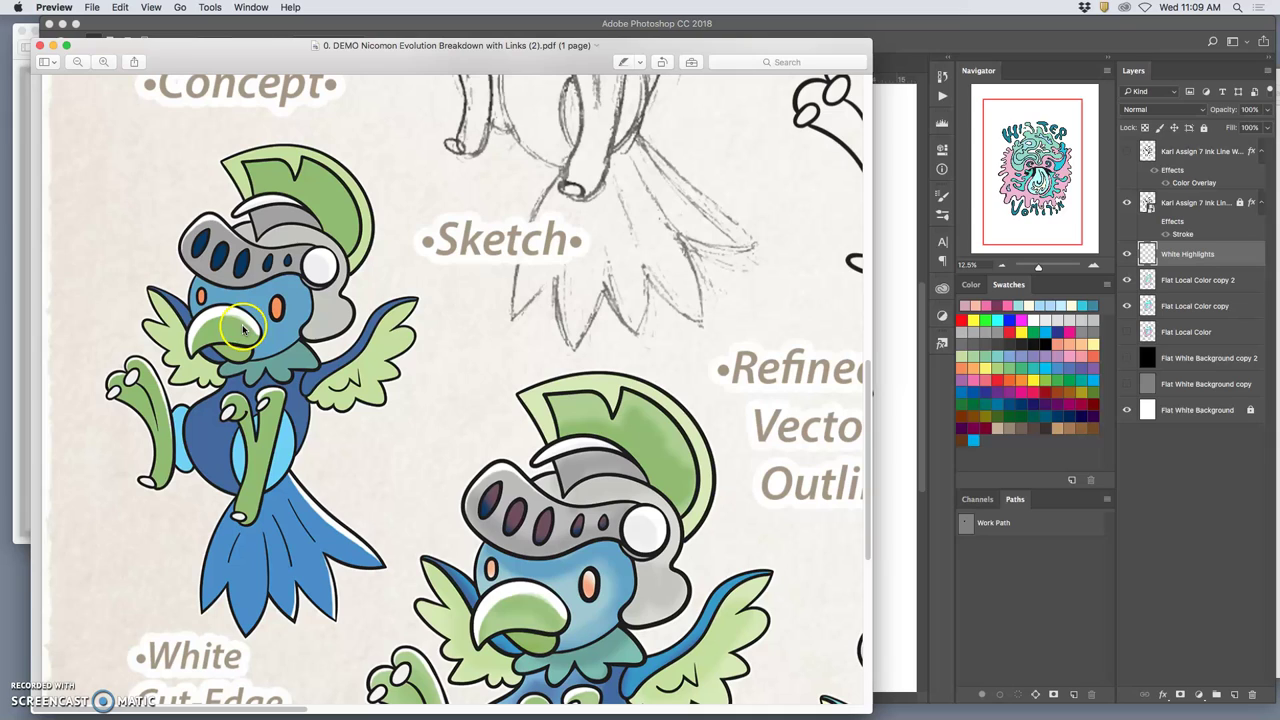
{"action": "left_click", "coordinate": [76, 32]}
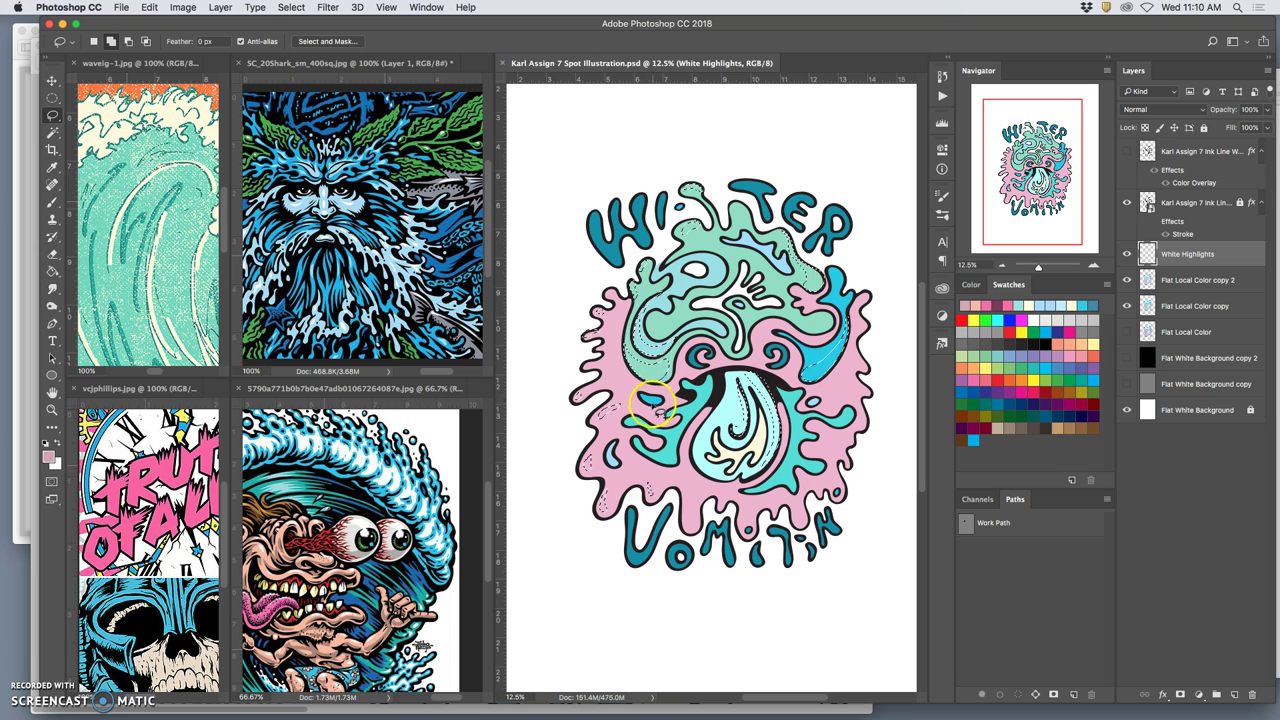
Step: Add freehand lasso highlight shapes on the blue drops, teal splashes and green wave head to the existing selection
{"action": "left_click_drag", "start_coordinate": [656, 400], "coordinate": [659, 405]}
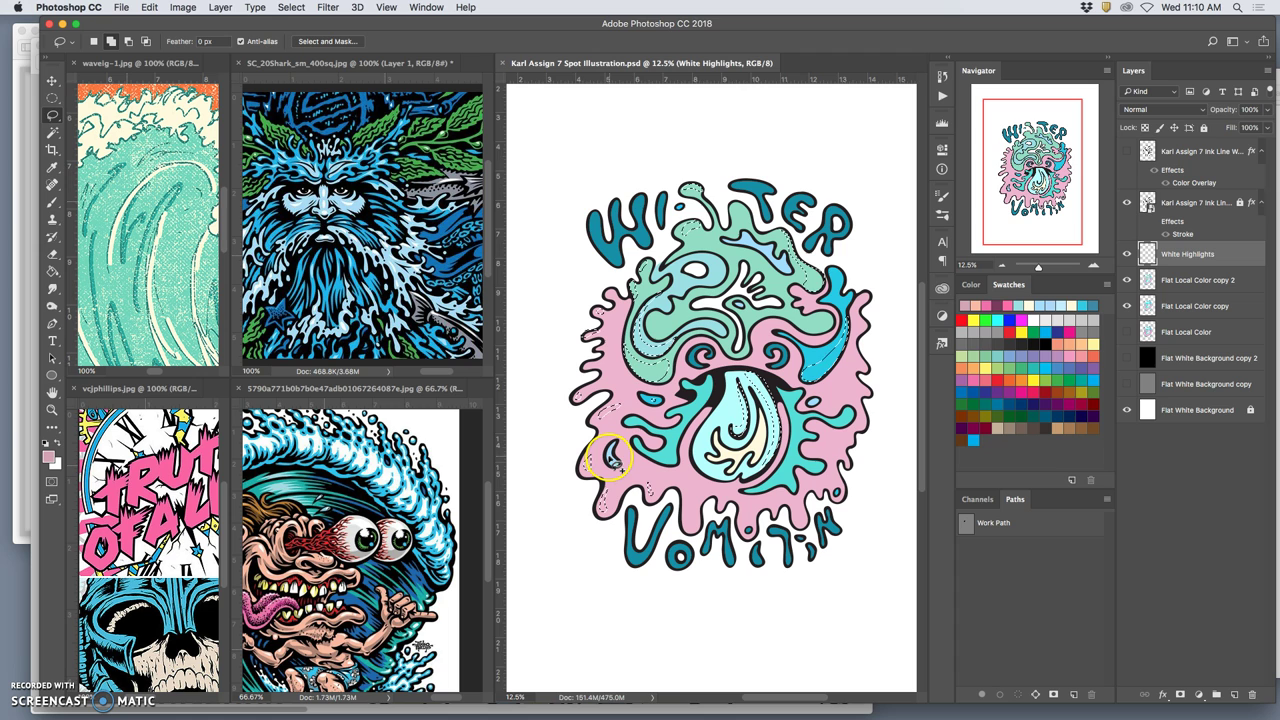
{"action": "left_click_drag", "start_coordinate": [608, 457], "coordinate": [618, 468]}
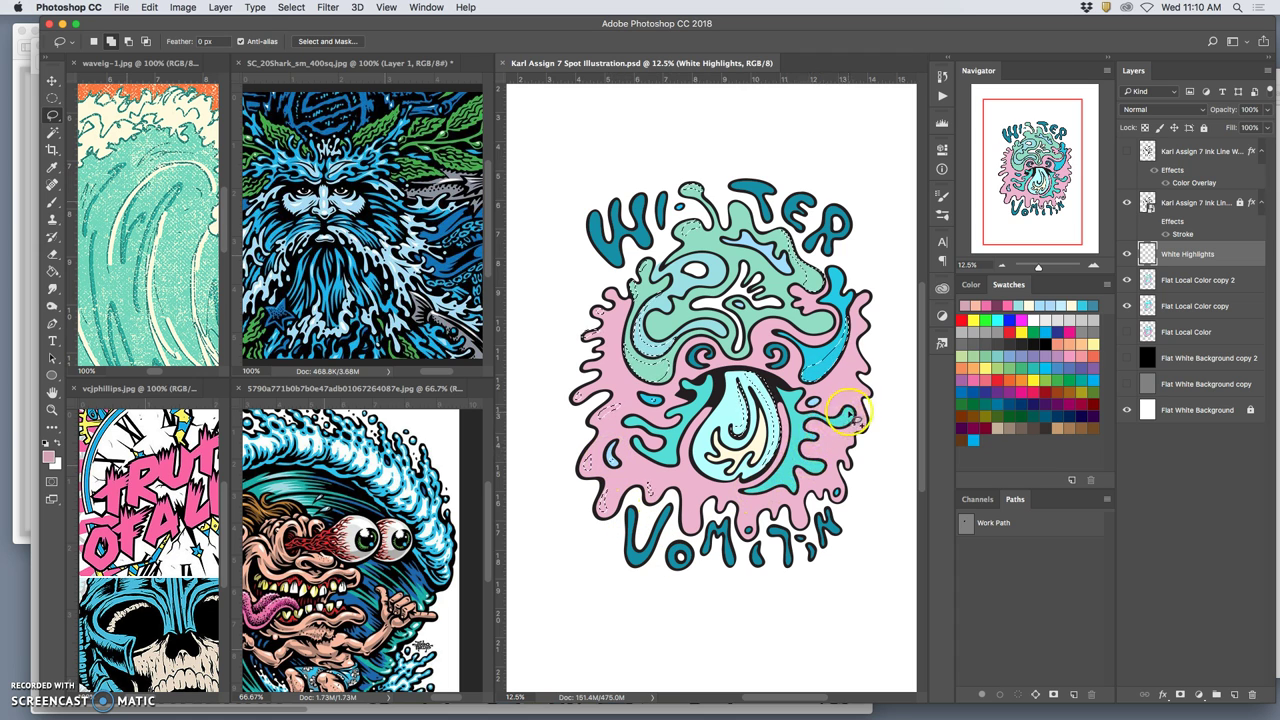
{"action": "left_click_drag", "start_coordinate": [854, 406], "coordinate": [850, 409]}
{"action": "left_click_drag", "start_coordinate": [850, 409], "coordinate": [852, 408]}
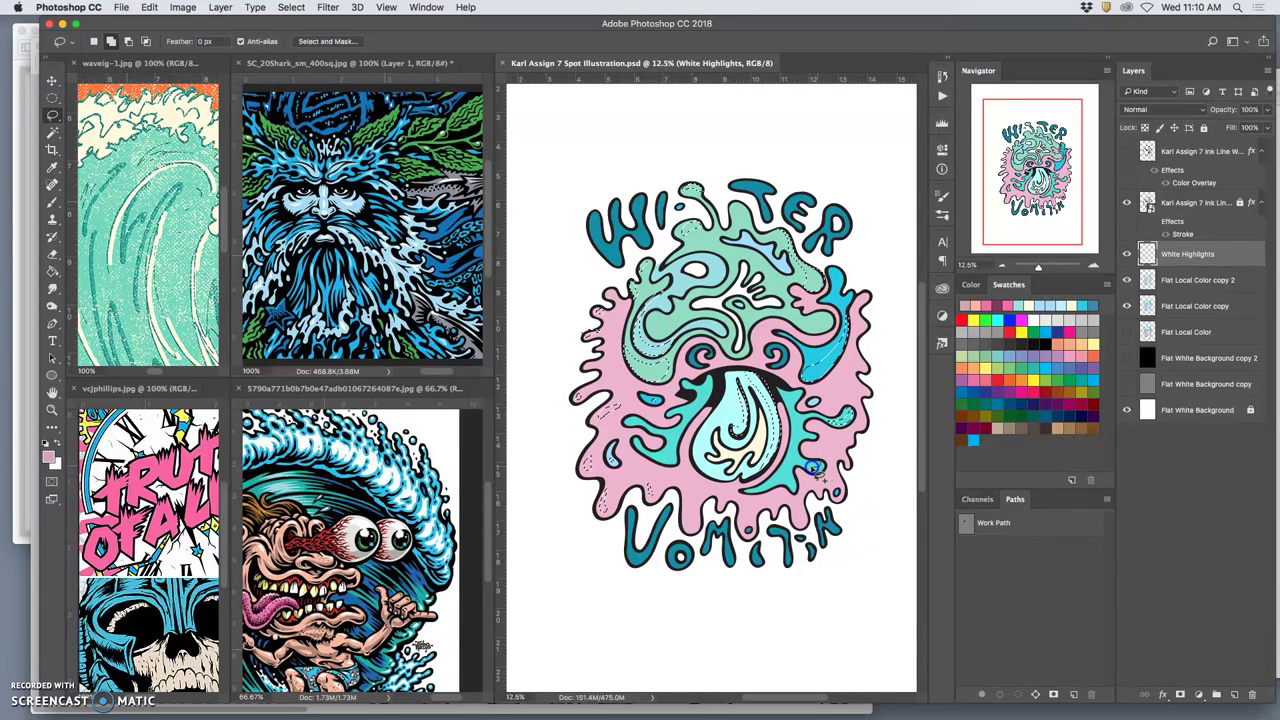
{"action": "mouse_move", "coordinate": [822, 465]}
{"action": "left_mouse_down"}
{"action": "mouse_move", "coordinate": [782, 510]}
{"action": "mouse_move", "coordinate": [790, 478]}
{"action": "left_mouse_up"}
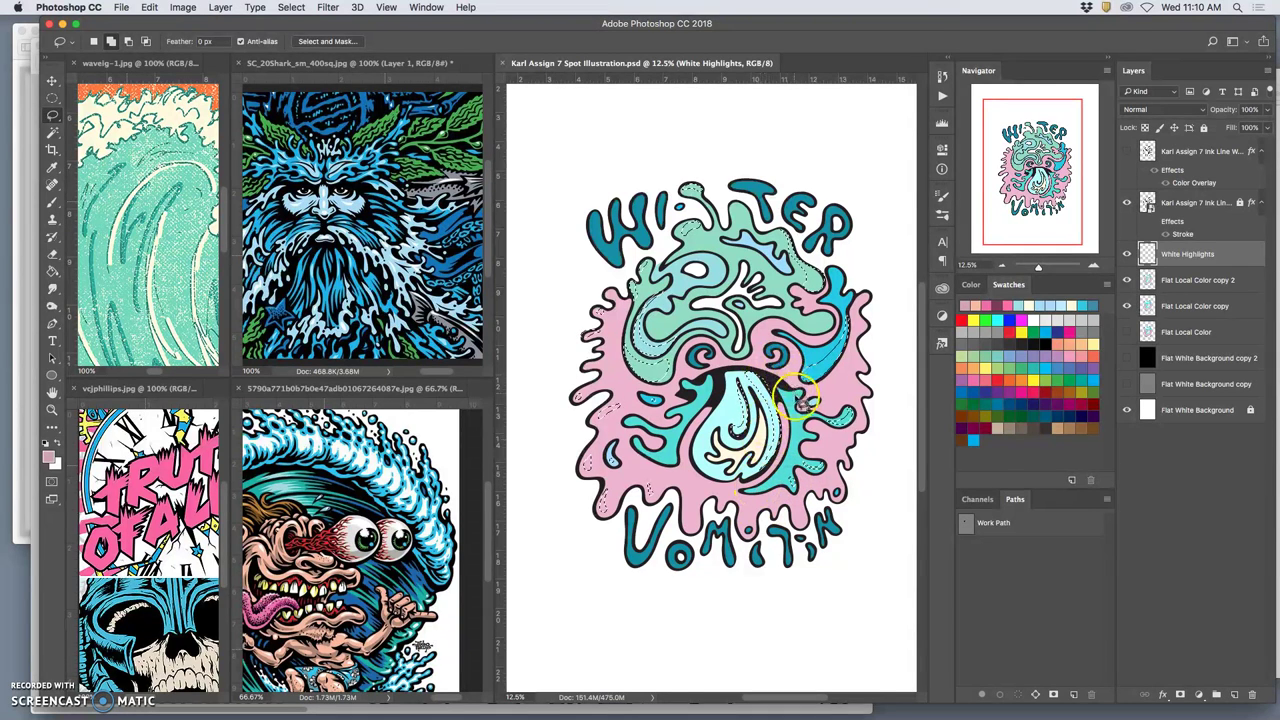
{"action": "mouse_move", "coordinate": [799, 398]}
{"action": "left_mouse_down"}
{"action": "mouse_move", "coordinate": [759, 441]}
{"action": "mouse_move", "coordinate": [739, 279]}
{"action": "mouse_move", "coordinate": [777, 281]}
{"action": "mouse_move", "coordinate": [762, 278]}
{"action": "mouse_move", "coordinate": [805, 325]}
{"action": "left_mouse_up"}
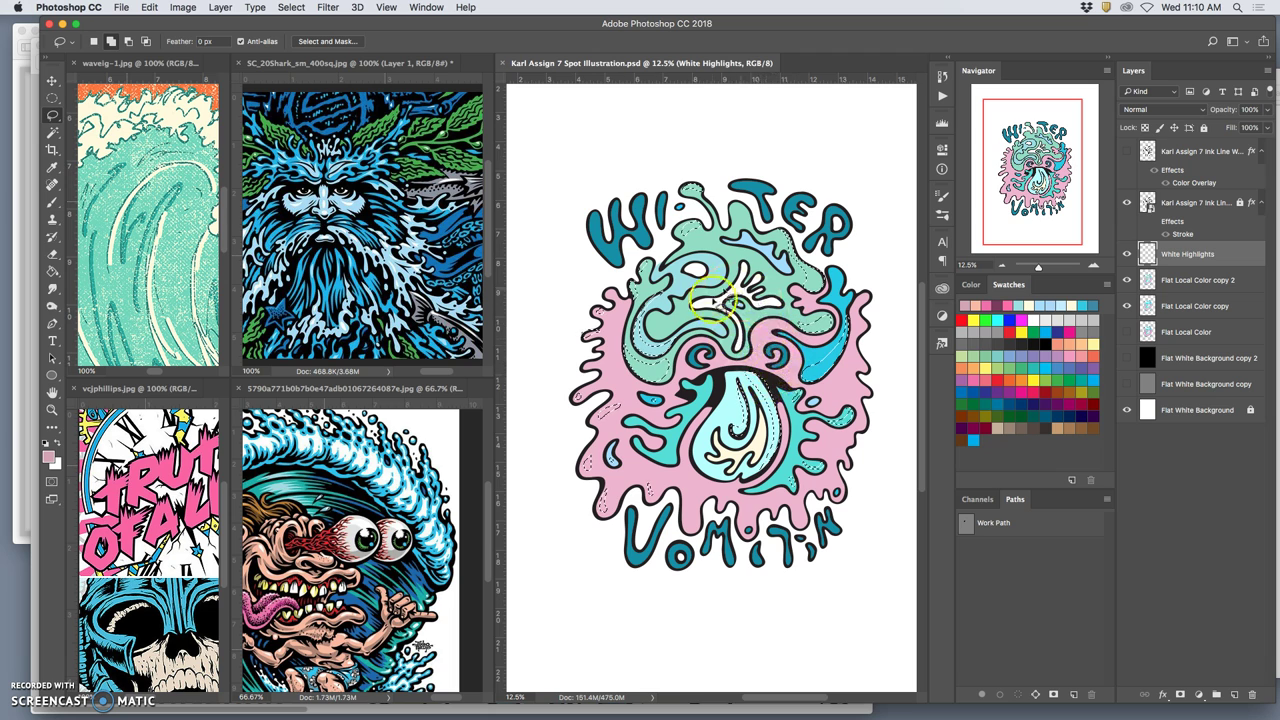
{"action": "key", "text": "super+BackSpace"}
{"action": "left_click_drag", "start_coordinate": [711, 263], "coordinate": [708, 259]}
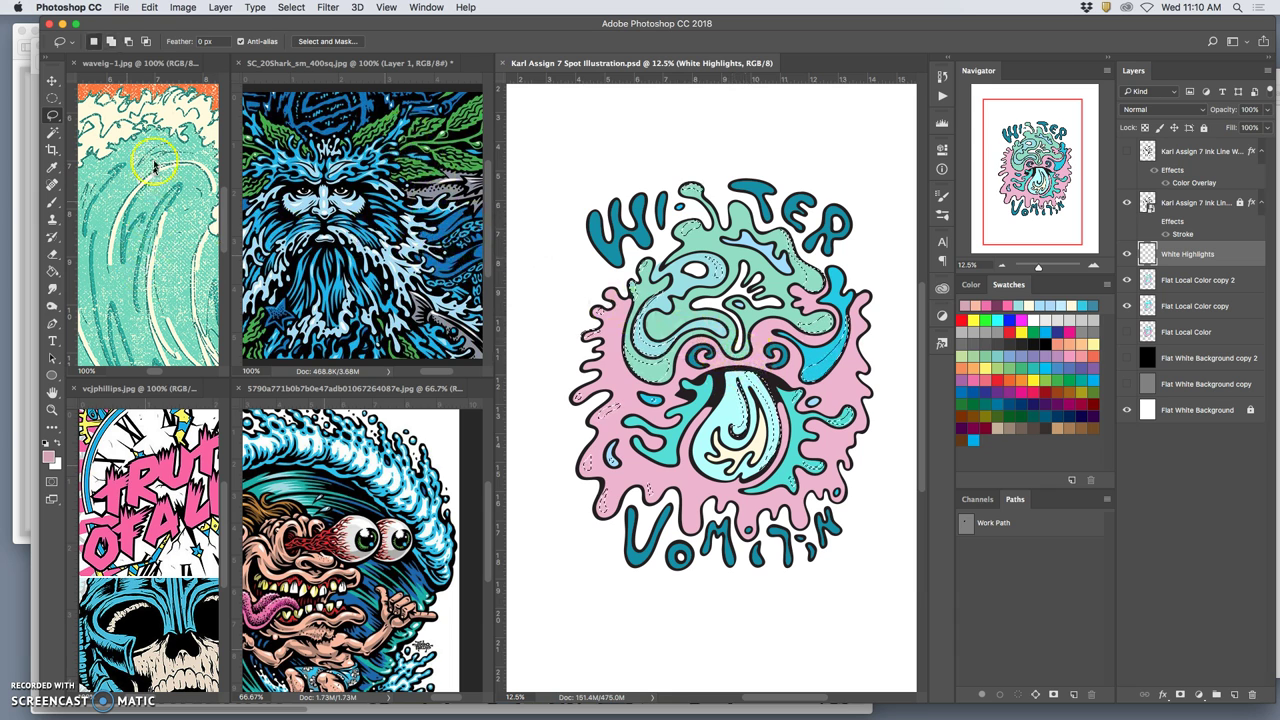
Step: Fill the selected highlight shapes with White on the White Highlights layer and deselect
{"action": "left_click", "coordinate": [151, 8]}
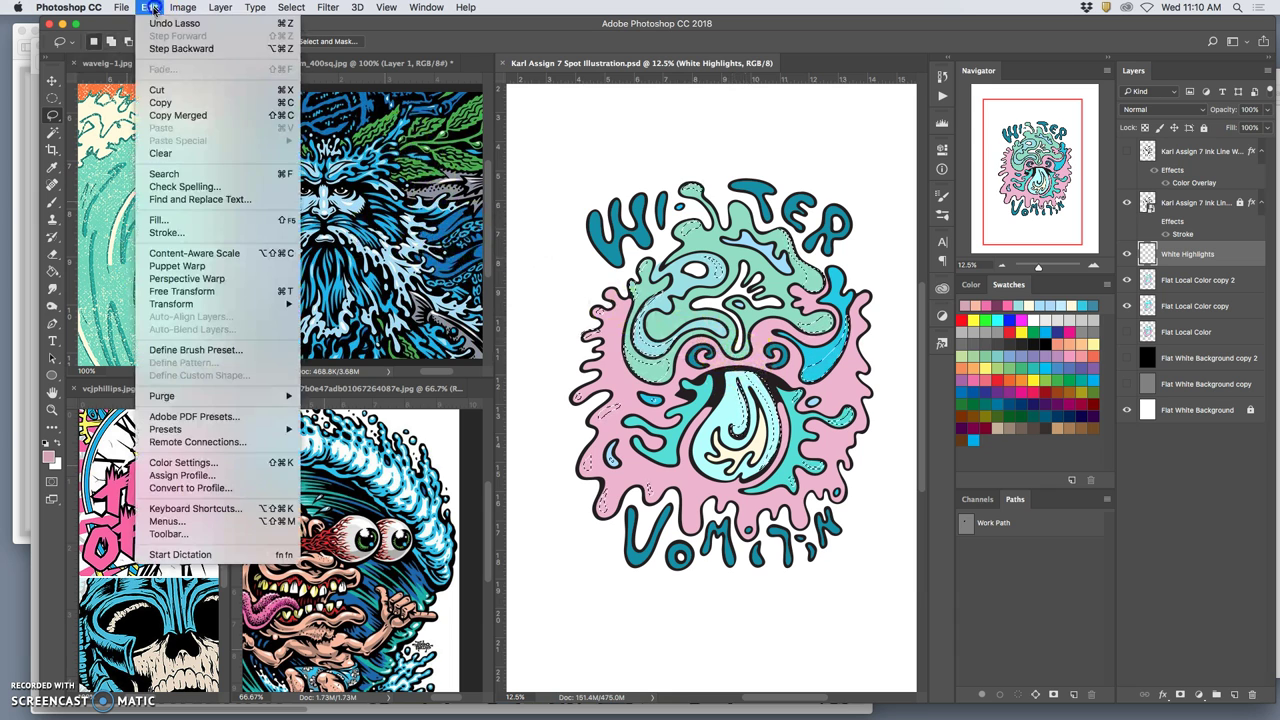
{"action": "left_click", "coordinate": [156, 219]}
{"action": "left_click", "coordinate": [655, 287]}
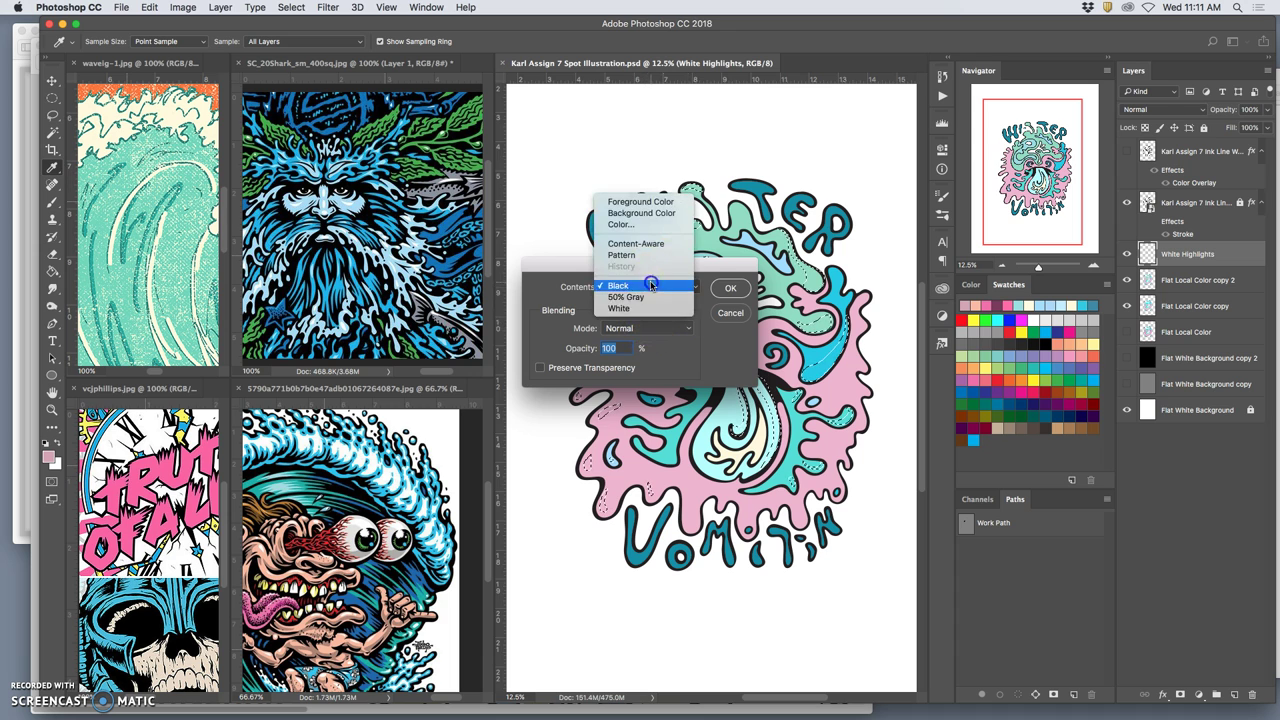
{"action": "left_click", "coordinate": [643, 309]}
{"action": "left_click", "coordinate": [730, 288]}
{"action": "key", "text": "l"}
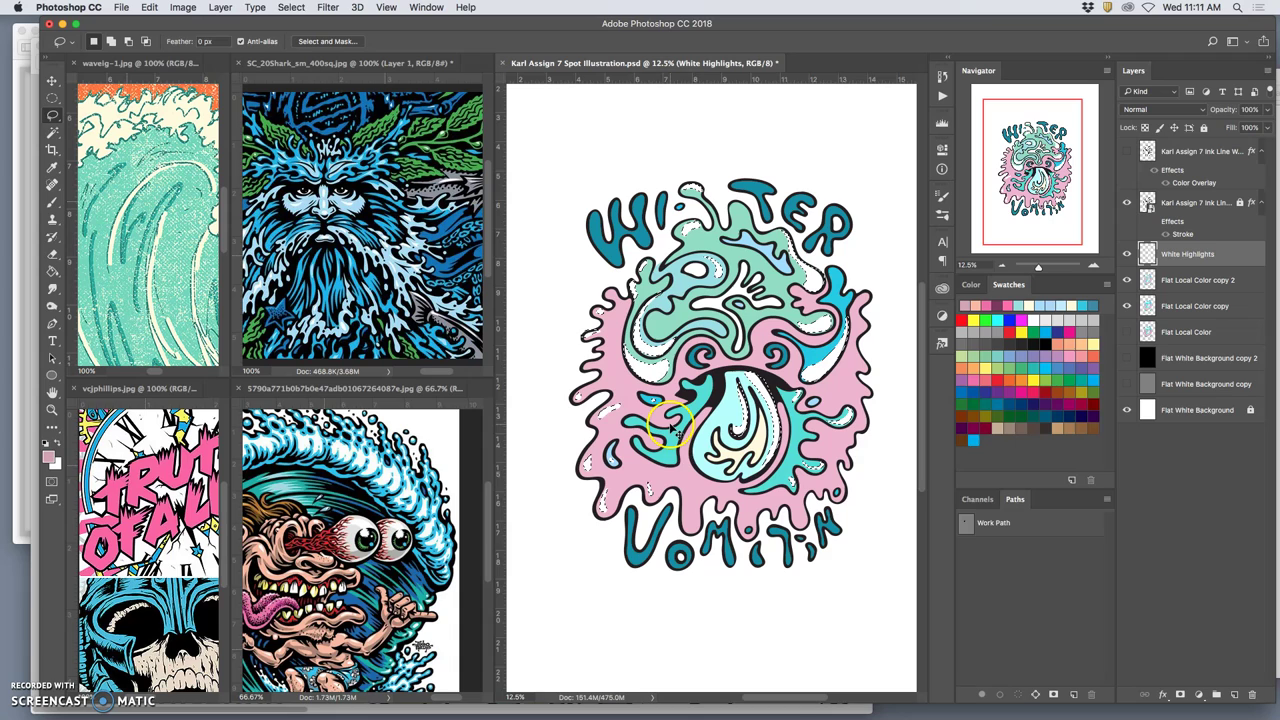
{"action": "key", "text": "super+d"}
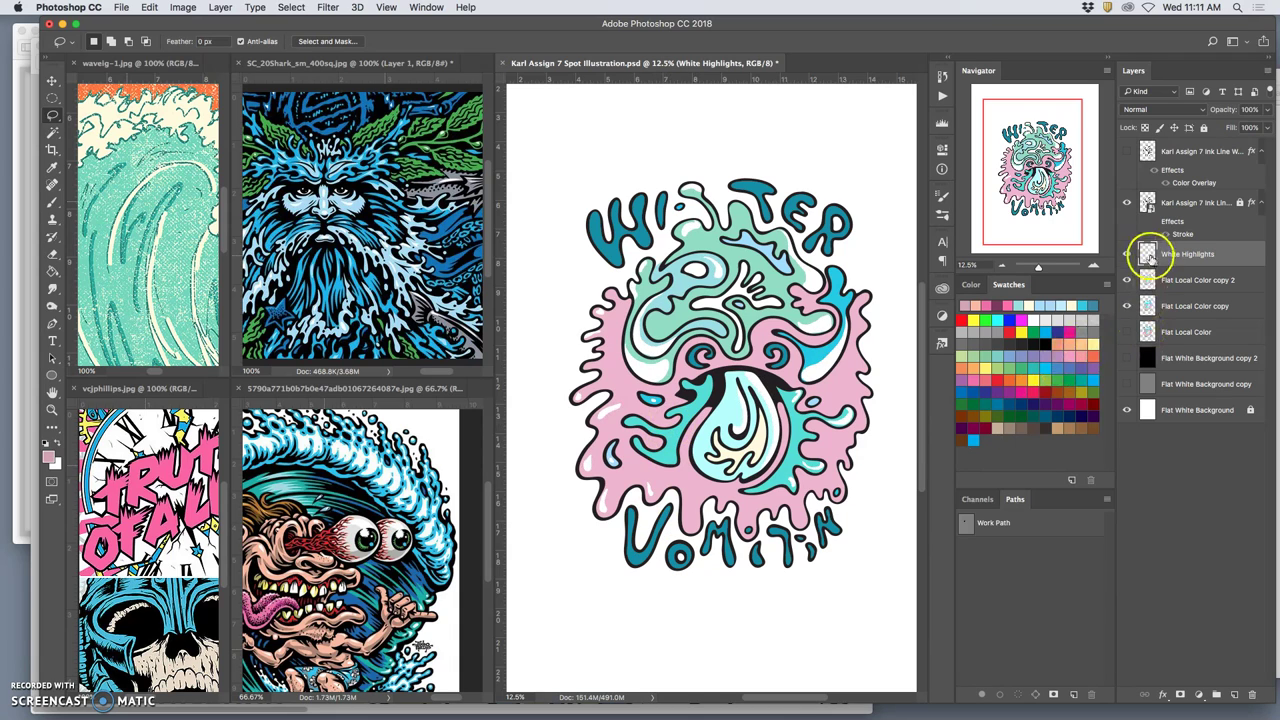
Step: Compare the illustration with and without the White Highlights layer, leaving the layer visible
{"action": "left_click", "coordinate": [1127, 254]}
{"action": "left_click", "coordinate": [1126, 255]}
{"action": "left_click", "coordinate": [1125, 255]}
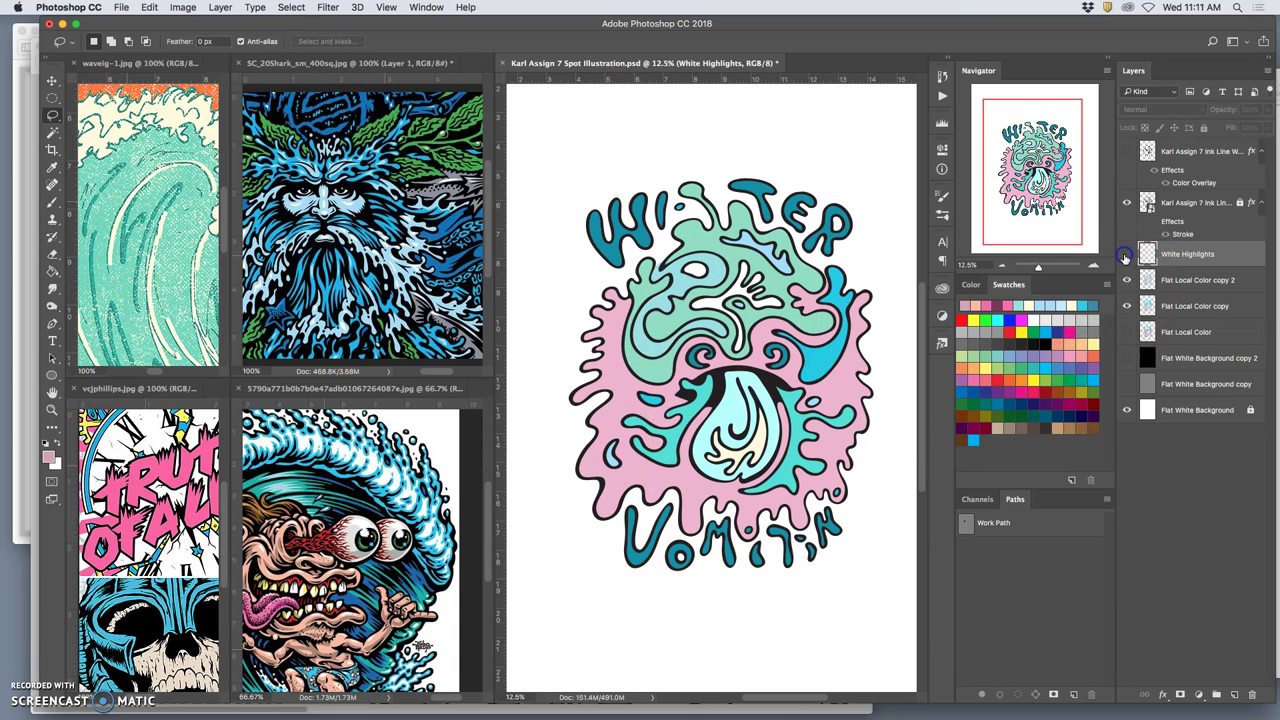
{"action": "left_click", "coordinate": [1124, 256]}
{"action": "left_click", "coordinate": [1124, 256]}
{"action": "left_click", "coordinate": [1124, 257]}
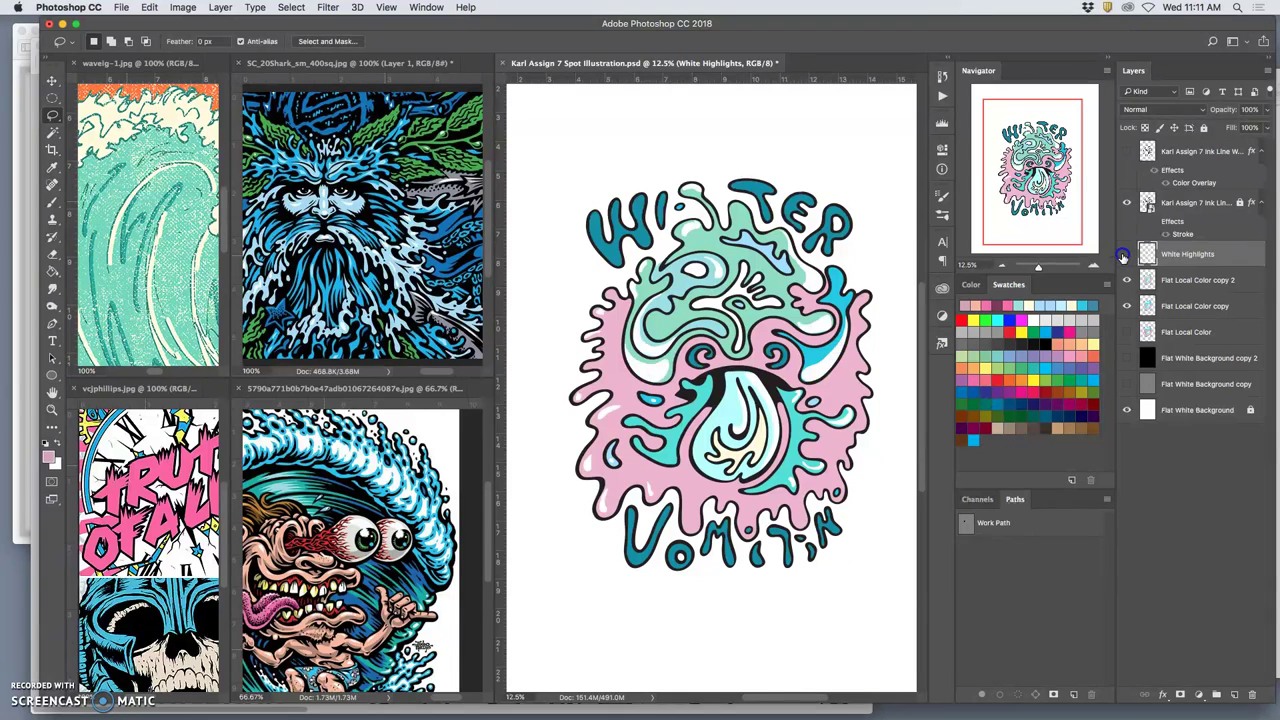
{"action": "left_click", "coordinate": [1123, 256]}
{"action": "left_click", "coordinate": [1123, 256]}
{"action": "left_click", "coordinate": [1123, 256]}
{"action": "left_click", "coordinate": [1123, 256]}
Step: Examine the edges of the white highlights around the wave curls and drops up close
{"action": "scroll", "coordinate": [660, 395], "scroll_direction": "up", "scroll_amount": 4}
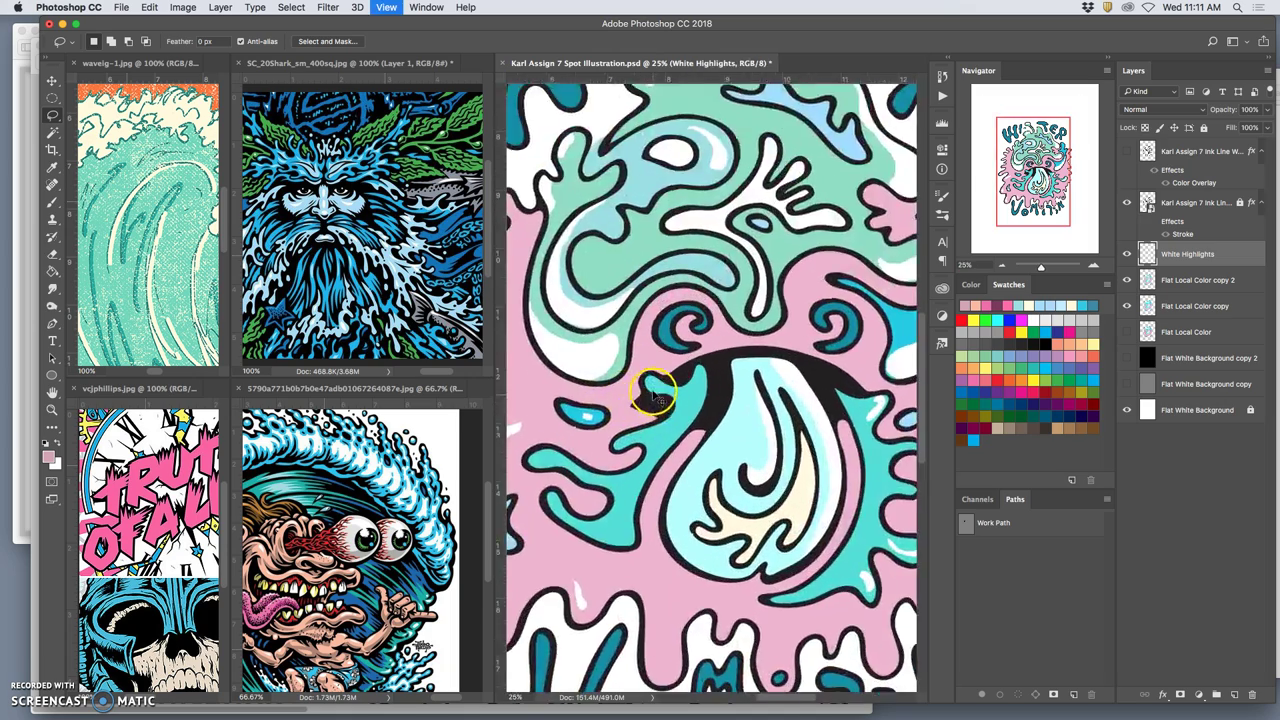
{"action": "left_click_drag", "start_coordinate": [548, 305], "coordinate": [663, 278]}
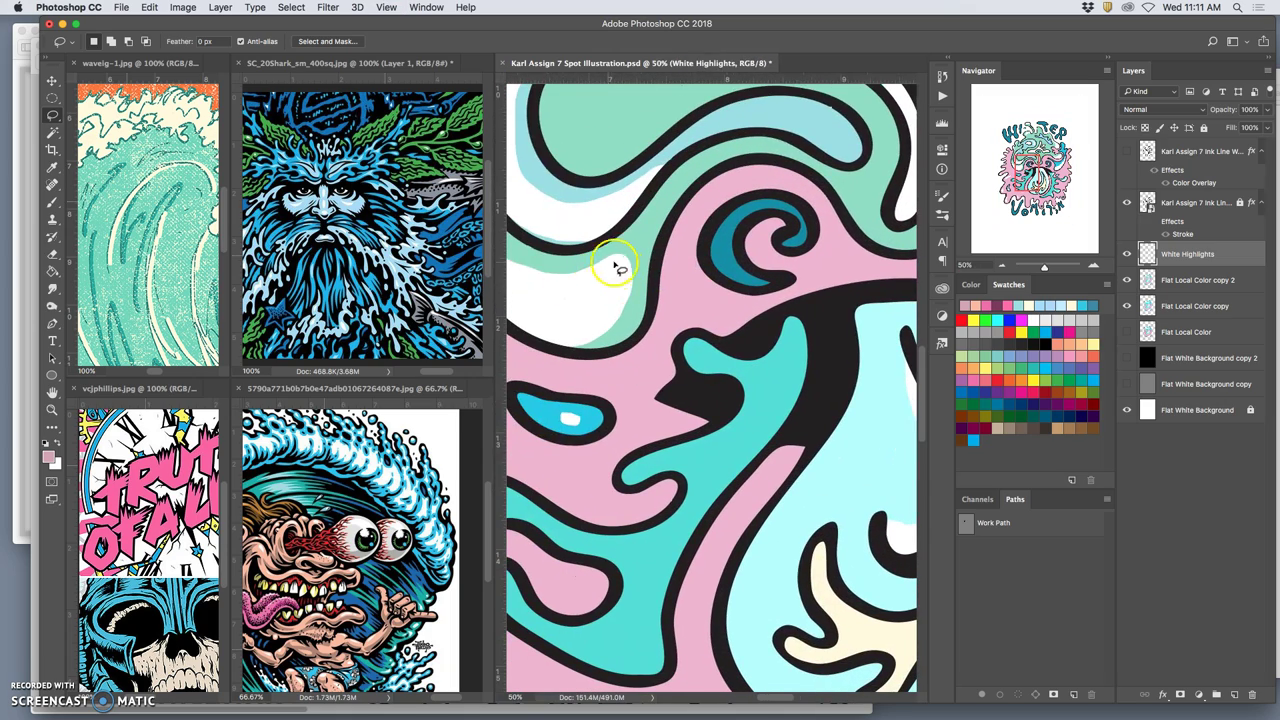
{"action": "left_click_drag", "start_coordinate": [583, 297], "coordinate": [738, 266]}
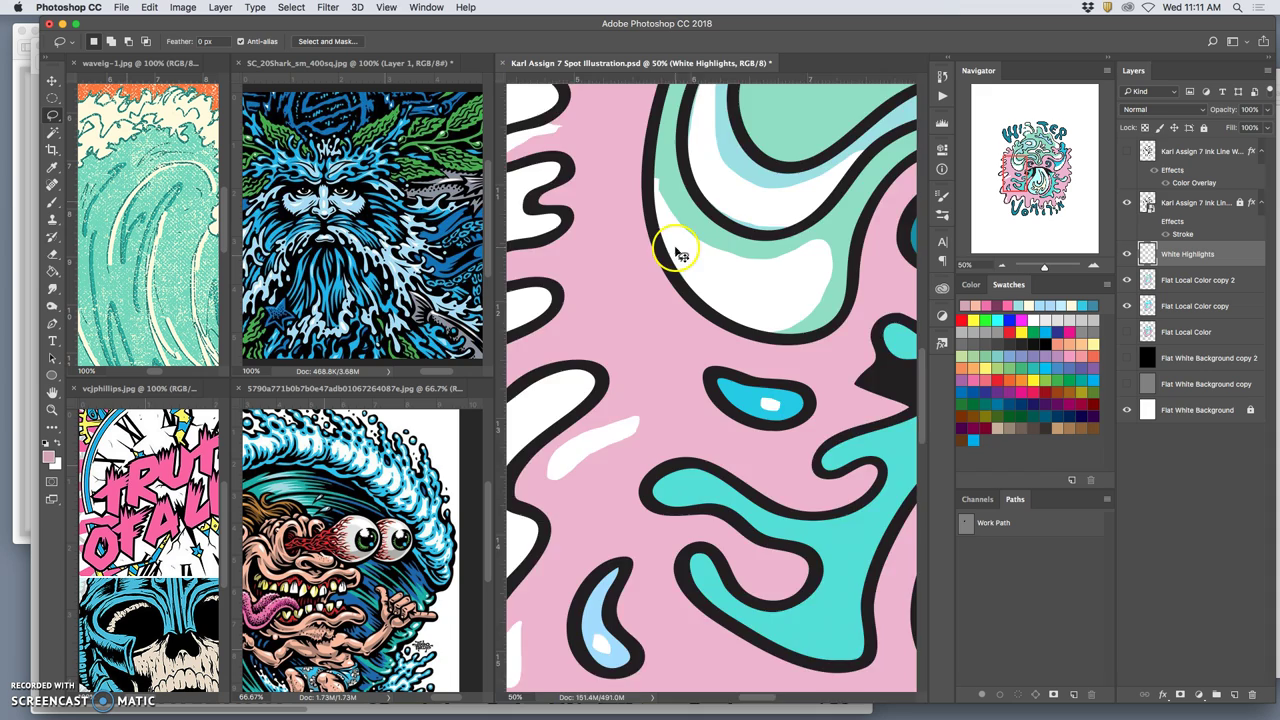
{"action": "key", "text": "super+equal"}
{"action": "left_click_drag", "start_coordinate": [762, 287], "coordinate": [670, 375]}
{"action": "key", "text": "super+minus"}
{"action": "key", "text": "super+minus"}
{"action": "key", "text": "super+minus"}
{"action": "key", "text": "super+minus"}
{"action": "key", "text": "super+minus"}
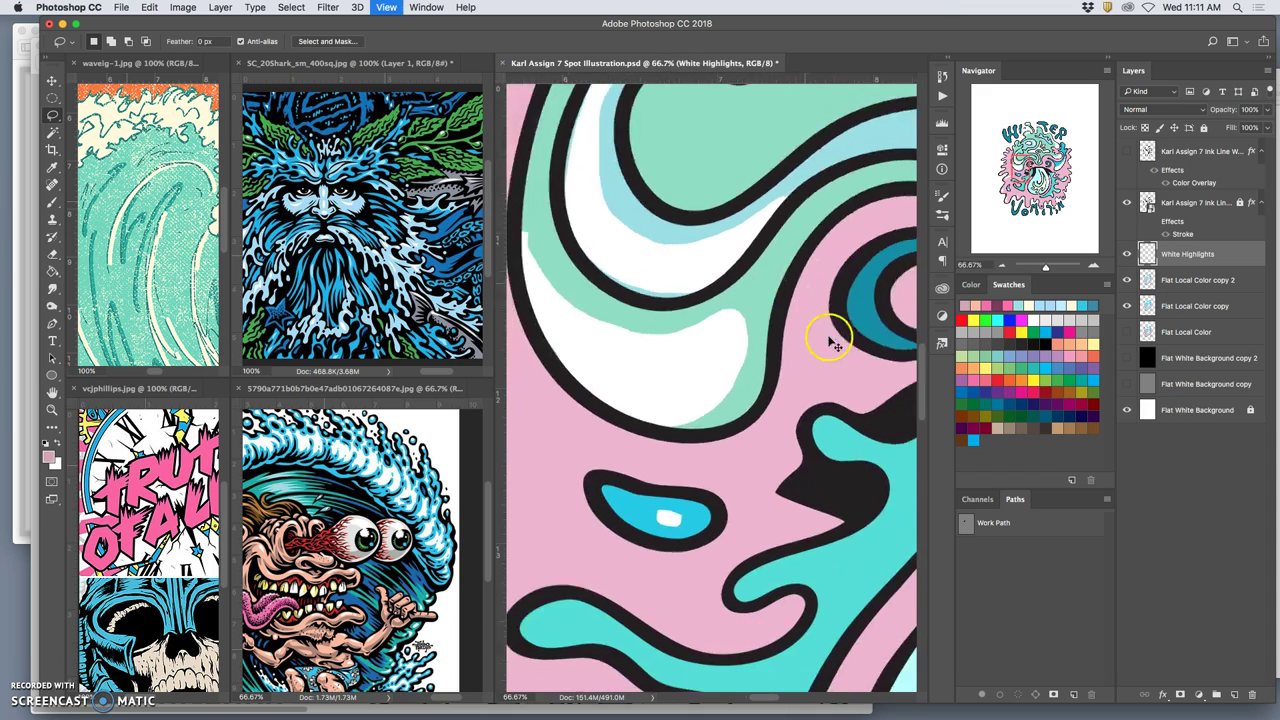
{"action": "key", "text": "super+minus"}
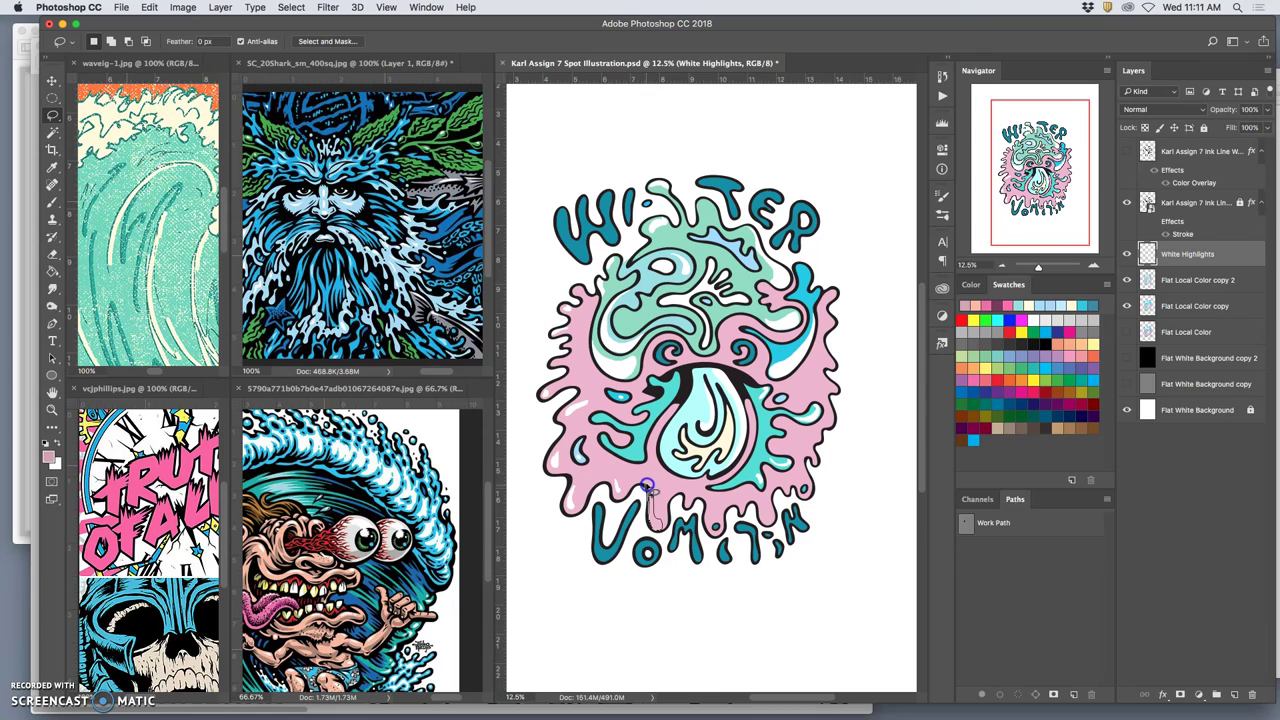
Step: Lasso a new combined selection of highlight shapes on the lower pink drips, the left teal splash and the tongue
{"action": "left_click_drag", "start_coordinate": [651, 491], "coordinate": [650, 495]}
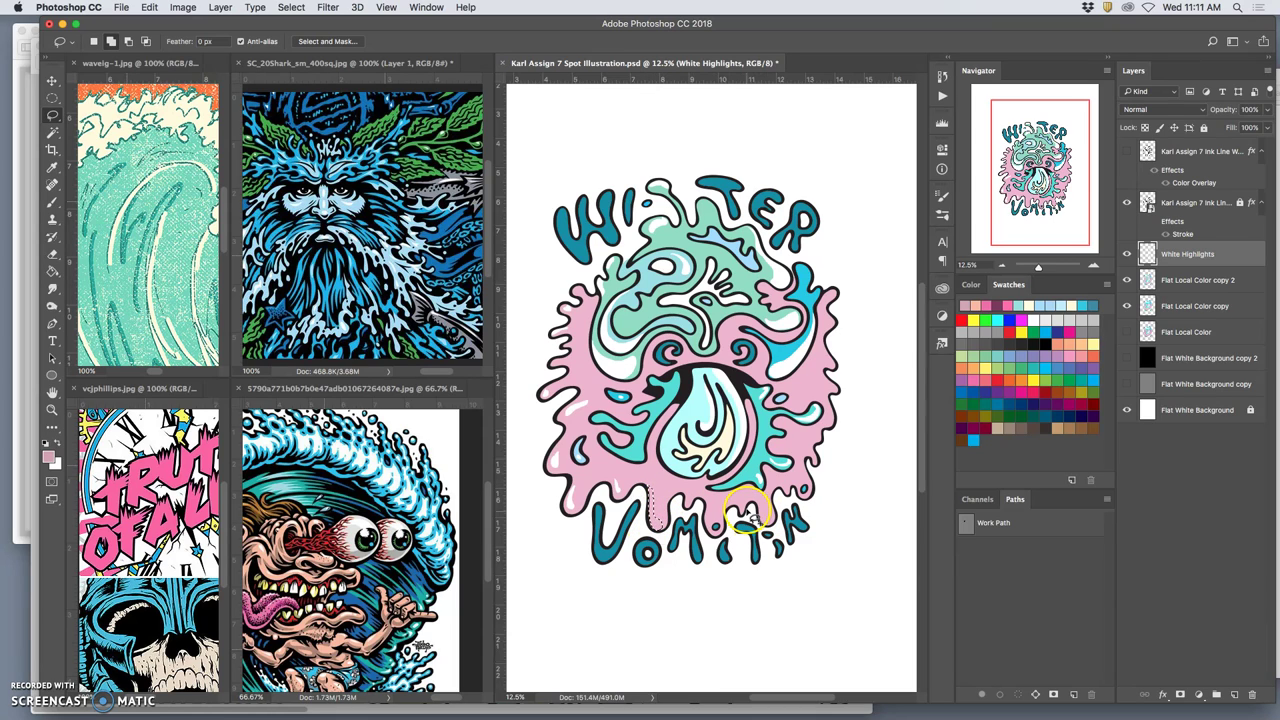
{"action": "mouse_move", "coordinate": [757, 507]}
{"action": "left_mouse_down"}
{"action": "mouse_move", "coordinate": [772, 530]}
{"action": "mouse_move", "coordinate": [763, 512]}
{"action": "left_mouse_up"}
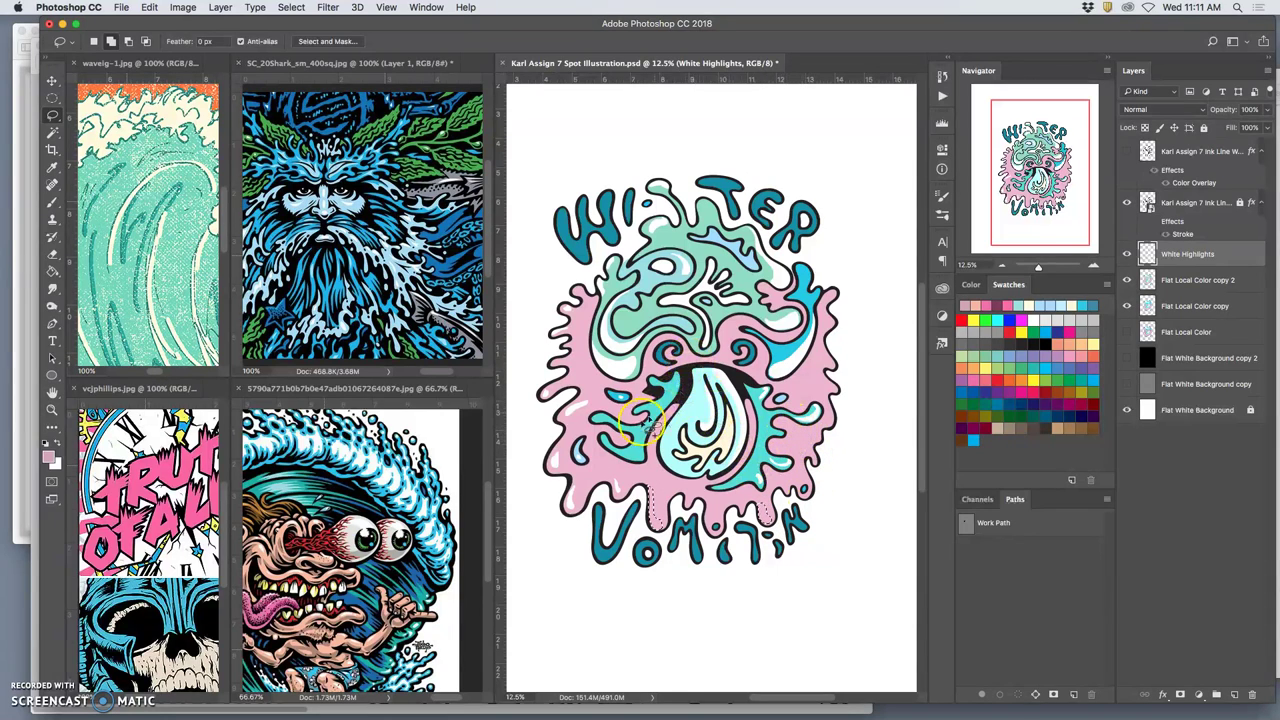
{"action": "left_click_drag", "start_coordinate": [591, 412], "coordinate": [596, 418]}
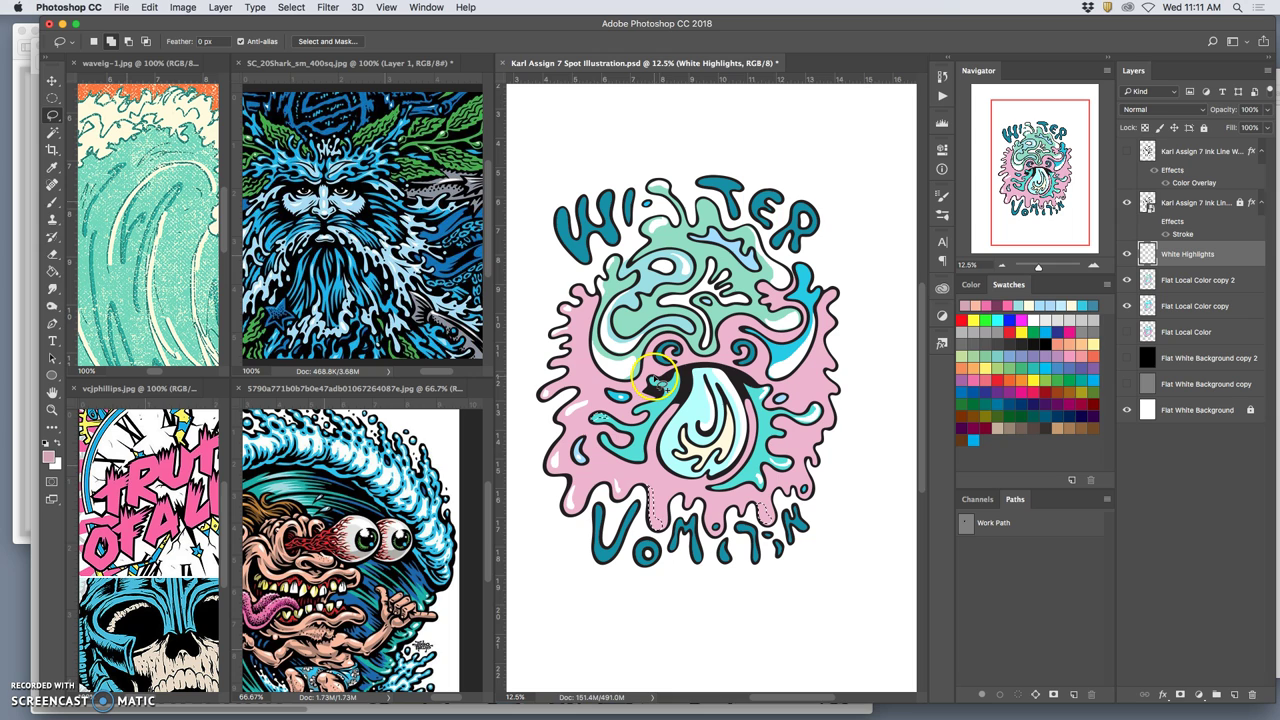
{"action": "mouse_move", "coordinate": [655, 377]}
{"action": "left_mouse_down"}
{"action": "mouse_move", "coordinate": [657, 419]}
{"action": "mouse_move", "coordinate": [684, 394]}
{"action": "mouse_move", "coordinate": [648, 406]}
{"action": "left_mouse_up"}
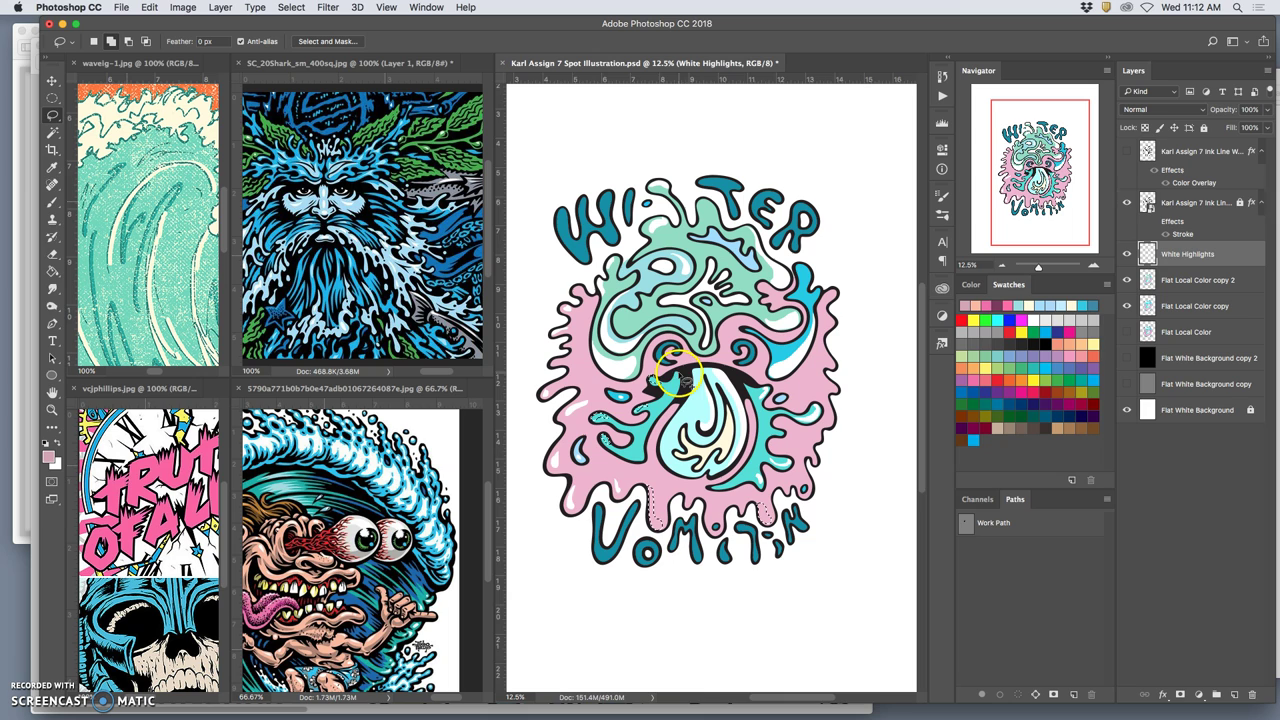
{"action": "left_click_drag", "start_coordinate": [679, 374], "coordinate": [674, 379]}
{"action": "mouse_move", "coordinate": [680, 394]}
{"action": "left_mouse_down"}
{"action": "mouse_move", "coordinate": [682, 440]}
{"action": "mouse_move", "coordinate": [648, 475]}
{"action": "mouse_move", "coordinate": [740, 398]}
{"action": "mouse_move", "coordinate": [785, 435]}
{"action": "mouse_move", "coordinate": [718, 480]}
{"action": "mouse_move", "coordinate": [690, 465]}
{"action": "left_mouse_up"}
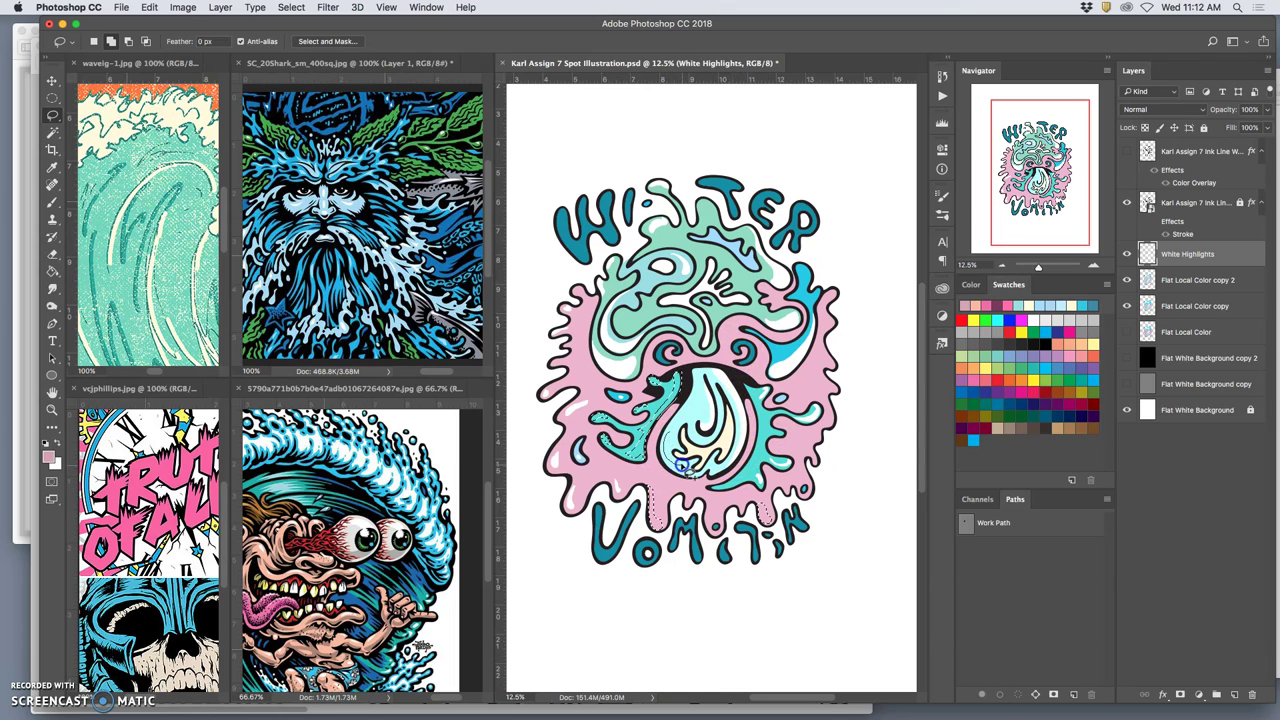
{"action": "left_click_drag", "start_coordinate": [673, 460], "coordinate": [676, 442]}
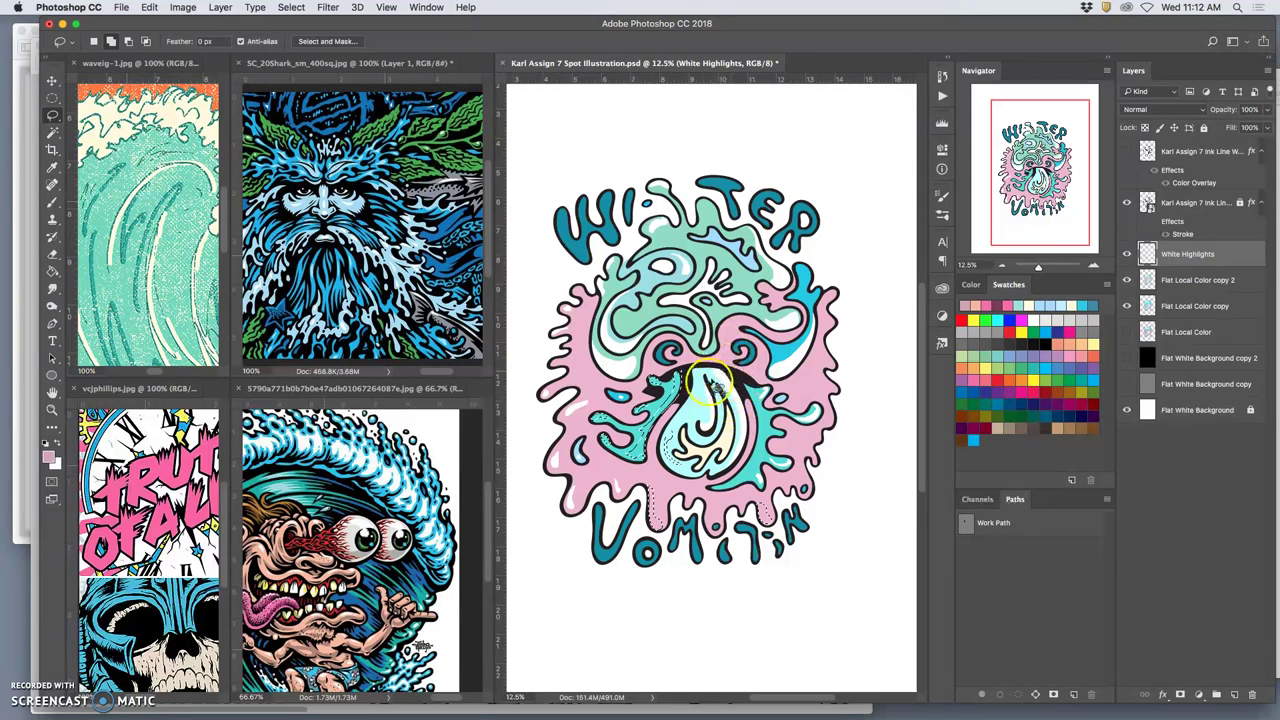
Step: Add lasso highlight shapes on the green wave crest and its light blue swirls to the selection
{"action": "left_click_drag", "start_coordinate": [660, 281], "coordinate": [648, 289]}
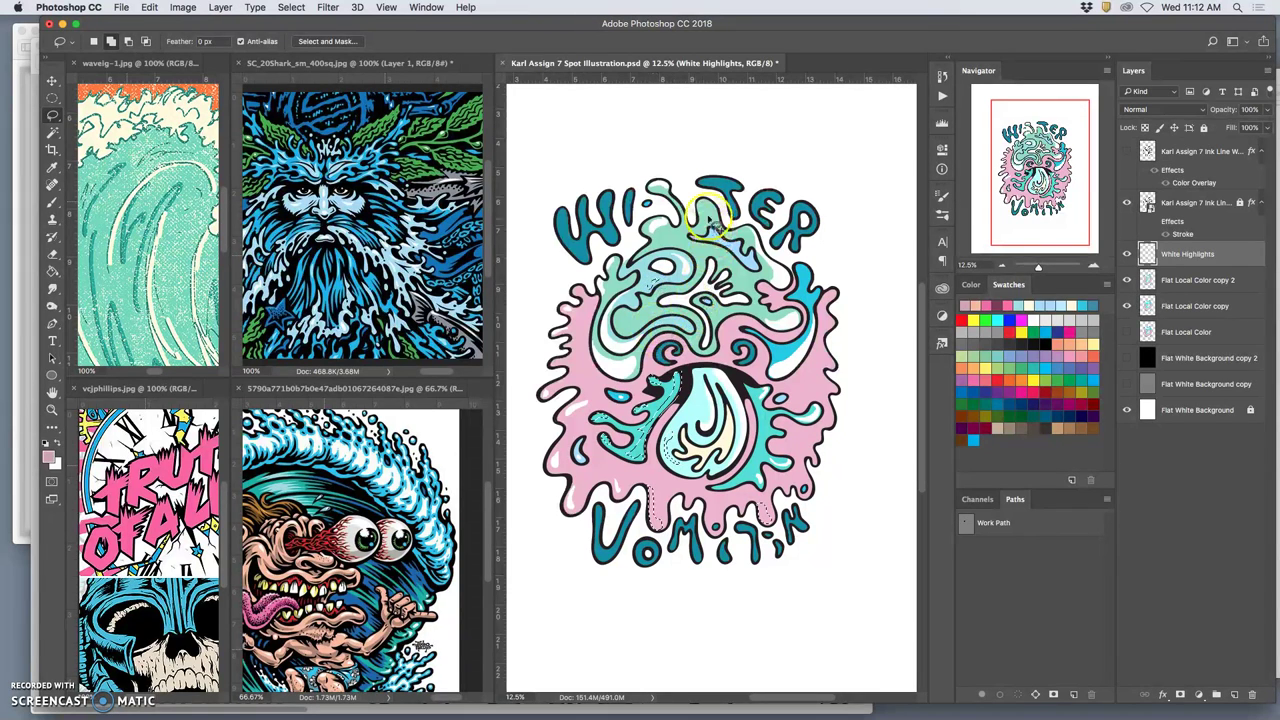
{"action": "left_click_drag", "start_coordinate": [706, 200], "coordinate": [699, 216]}
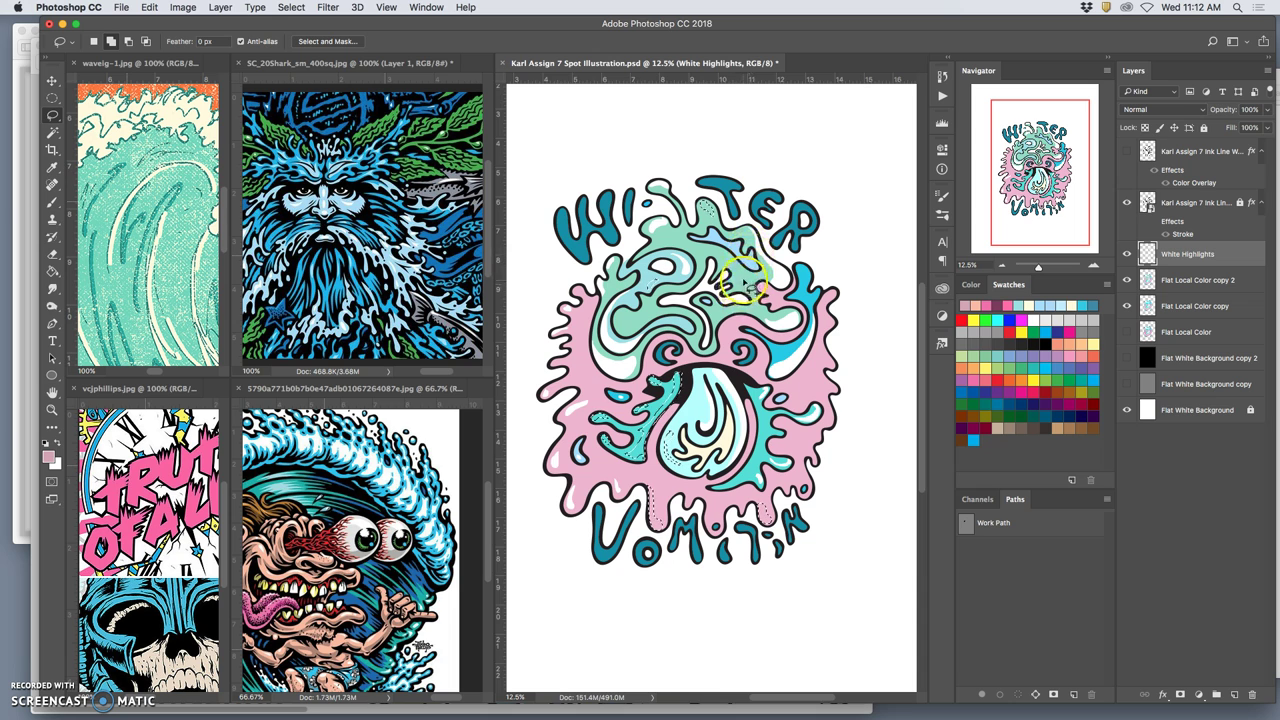
{"action": "mouse_move", "coordinate": [745, 284]}
{"action": "left_mouse_down"}
{"action": "mouse_move", "coordinate": [718, 308]}
{"action": "mouse_move", "coordinate": [738, 312]}
{"action": "mouse_move", "coordinate": [768, 286]}
{"action": "mouse_move", "coordinate": [740, 252]}
{"action": "mouse_move", "coordinate": [752, 262]}
{"action": "left_mouse_up"}
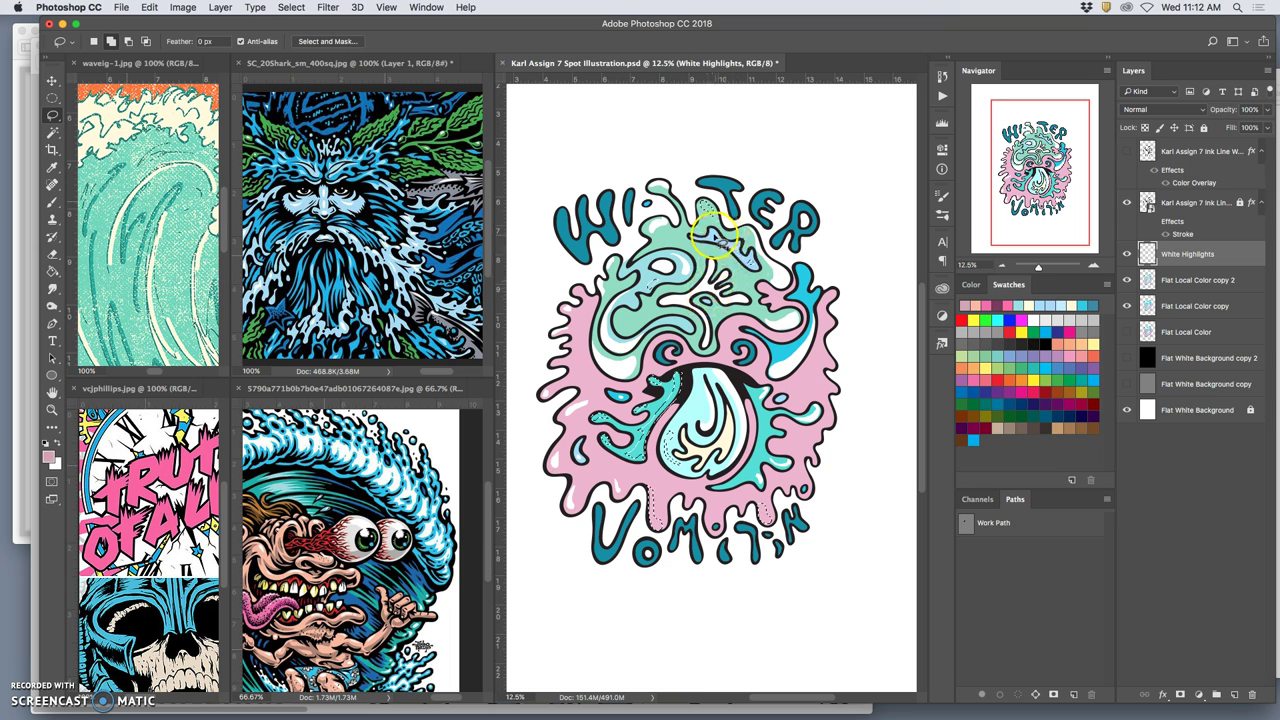
{"action": "left_click_drag", "start_coordinate": [714, 235], "coordinate": [645, 280]}
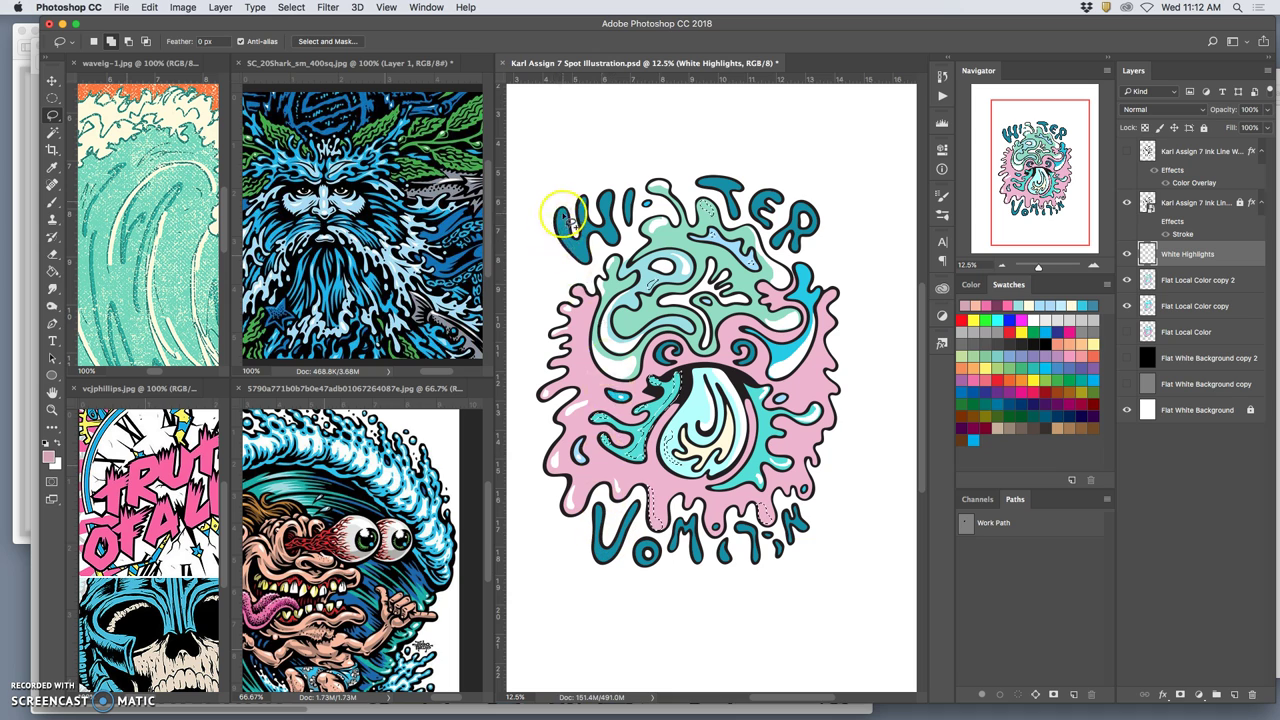
Step: Add lasso highlight shapes inside the letters of the upper and lower lettering to the selection, undoing one stray lasso
{"action": "mouse_move", "coordinate": [563, 214]}
{"action": "left_mouse_down"}
{"action": "mouse_move", "coordinate": [597, 195]}
{"action": "mouse_move", "coordinate": [620, 214]}
{"action": "mouse_move", "coordinate": [664, 208]}
{"action": "mouse_move", "coordinate": [714, 166]}
{"action": "mouse_move", "coordinate": [708, 182]}
{"action": "left_mouse_up"}
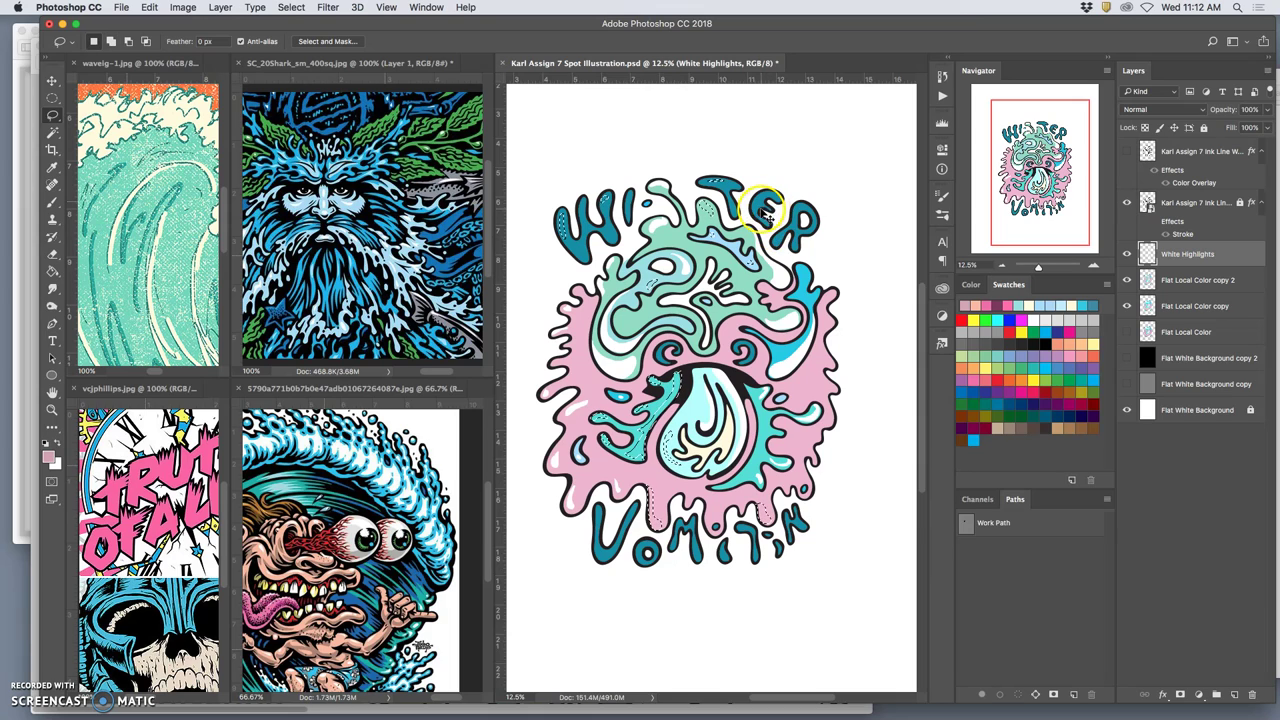
{"action": "key", "text": "super+z"}
{"action": "left_click_drag", "start_coordinate": [765, 210], "coordinate": [718, 178]}
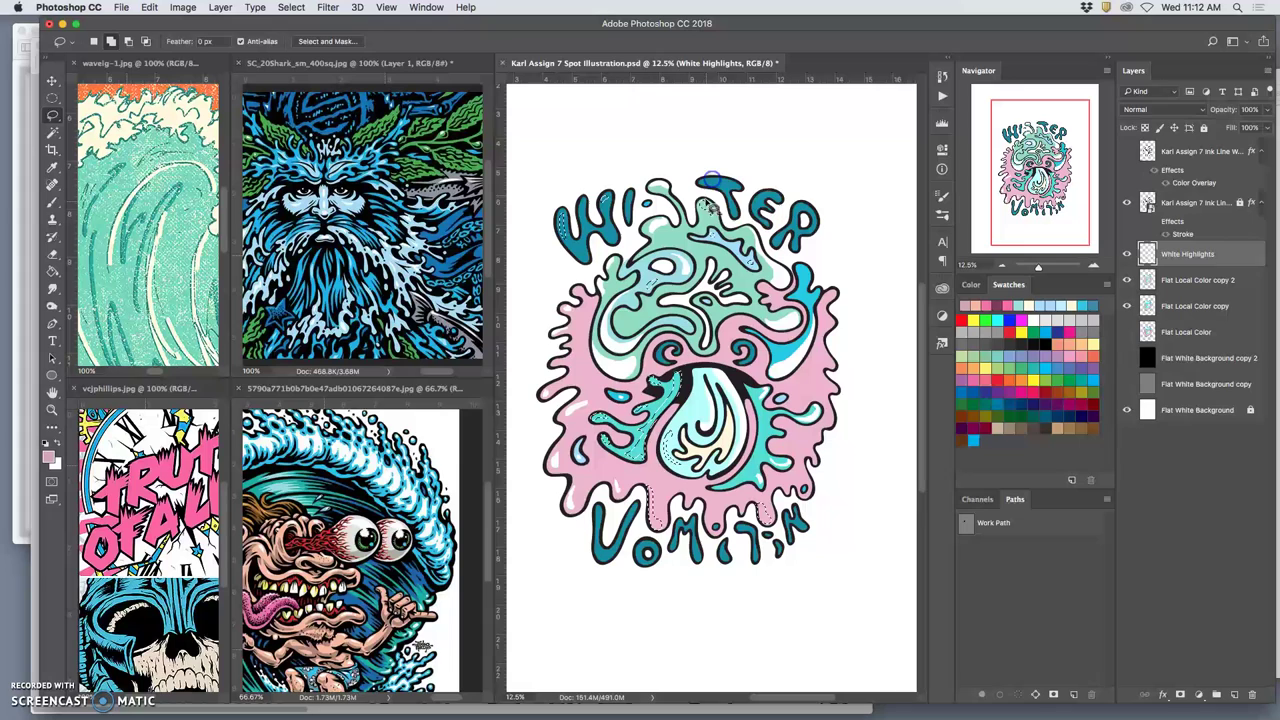
{"action": "left_click", "coordinate": [805, 215]}
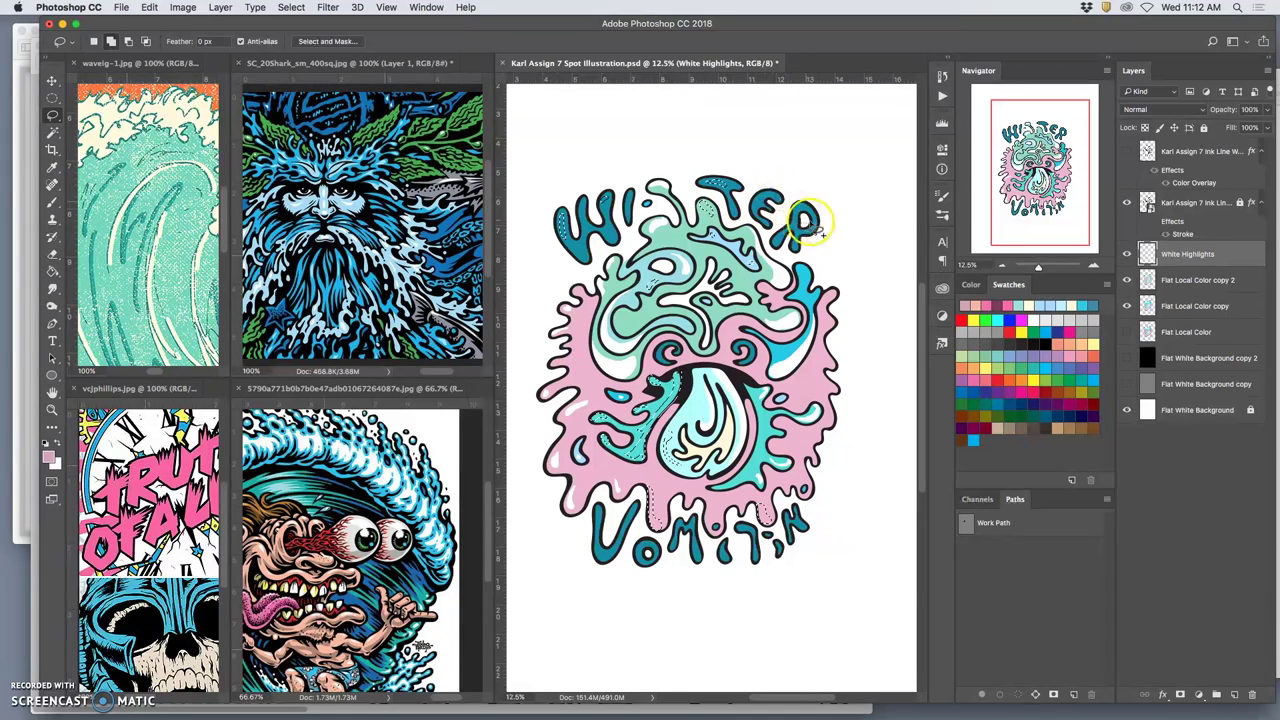
{"action": "mouse_move", "coordinate": [820, 220]}
{"action": "left_mouse_down"}
{"action": "mouse_move", "coordinate": [823, 232]}
{"action": "mouse_move", "coordinate": [806, 218]}
{"action": "left_mouse_up"}
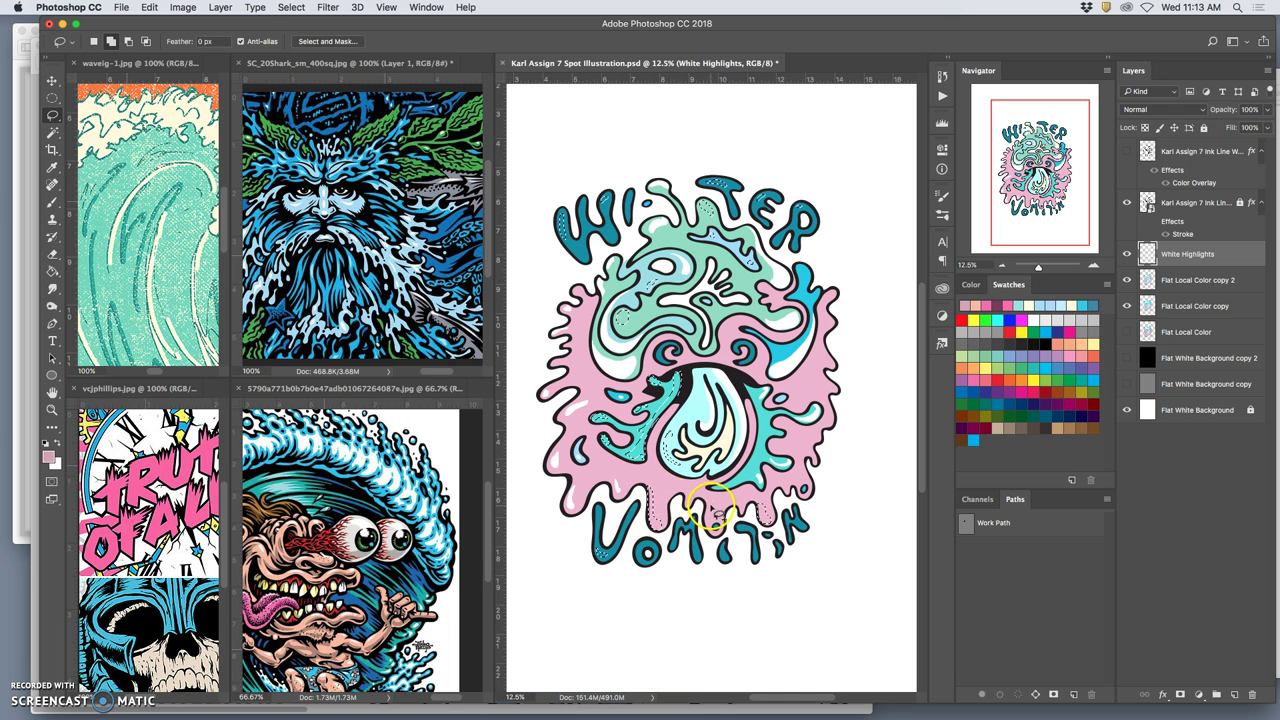
Step: Add lasso highlight shapes on the bottom and right-hand pink drips of the splash to the current selection
{"action": "mouse_move", "coordinate": [715, 508]}
{"action": "left_mouse_down"}
{"action": "mouse_move", "coordinate": [711, 540]}
{"action": "mouse_move", "coordinate": [718, 510]}
{"action": "mouse_move", "coordinate": [739, 502]}
{"action": "left_mouse_up"}
{"action": "mouse_move", "coordinate": [805, 474]}
{"action": "left_mouse_down"}
{"action": "mouse_move", "coordinate": [804, 485]}
{"action": "mouse_move", "coordinate": [808, 465]}
{"action": "left_mouse_up"}
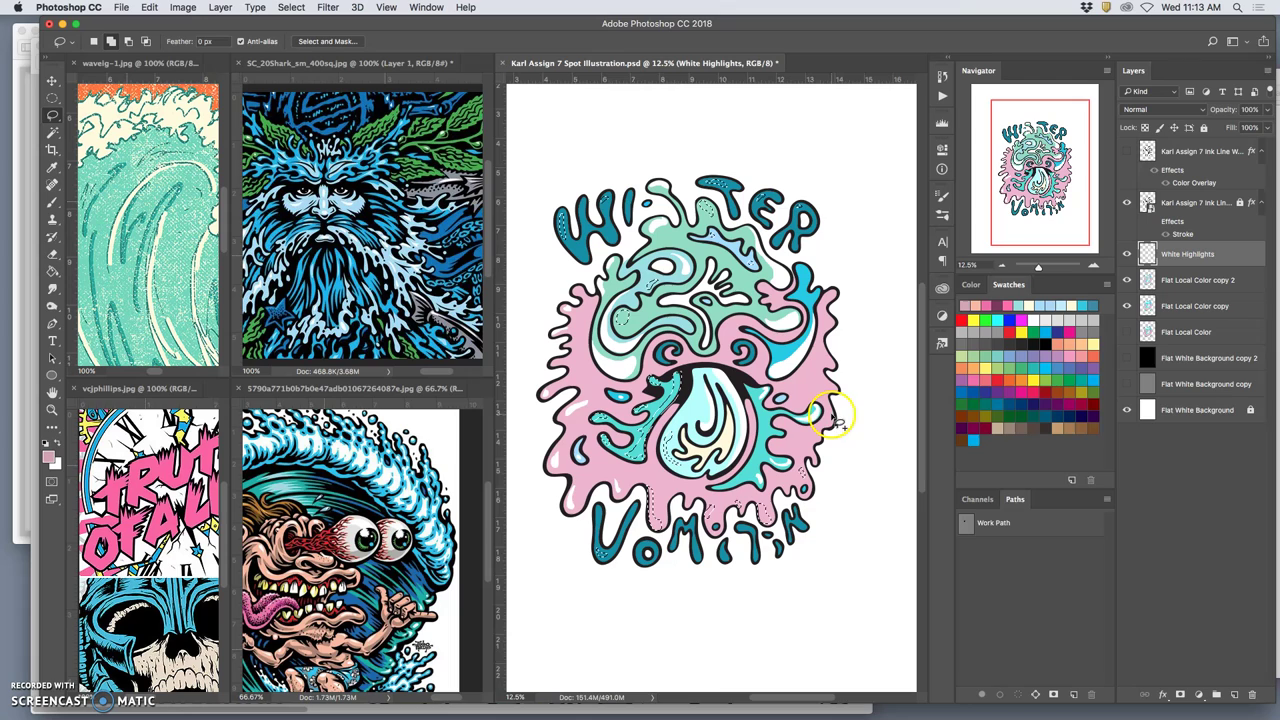
{"action": "mouse_move", "coordinate": [832, 417]}
{"action": "left_mouse_down"}
{"action": "mouse_move", "coordinate": [823, 345]}
{"action": "mouse_move", "coordinate": [825, 362]}
{"action": "mouse_move", "coordinate": [826, 318]}
{"action": "left_mouse_up"}
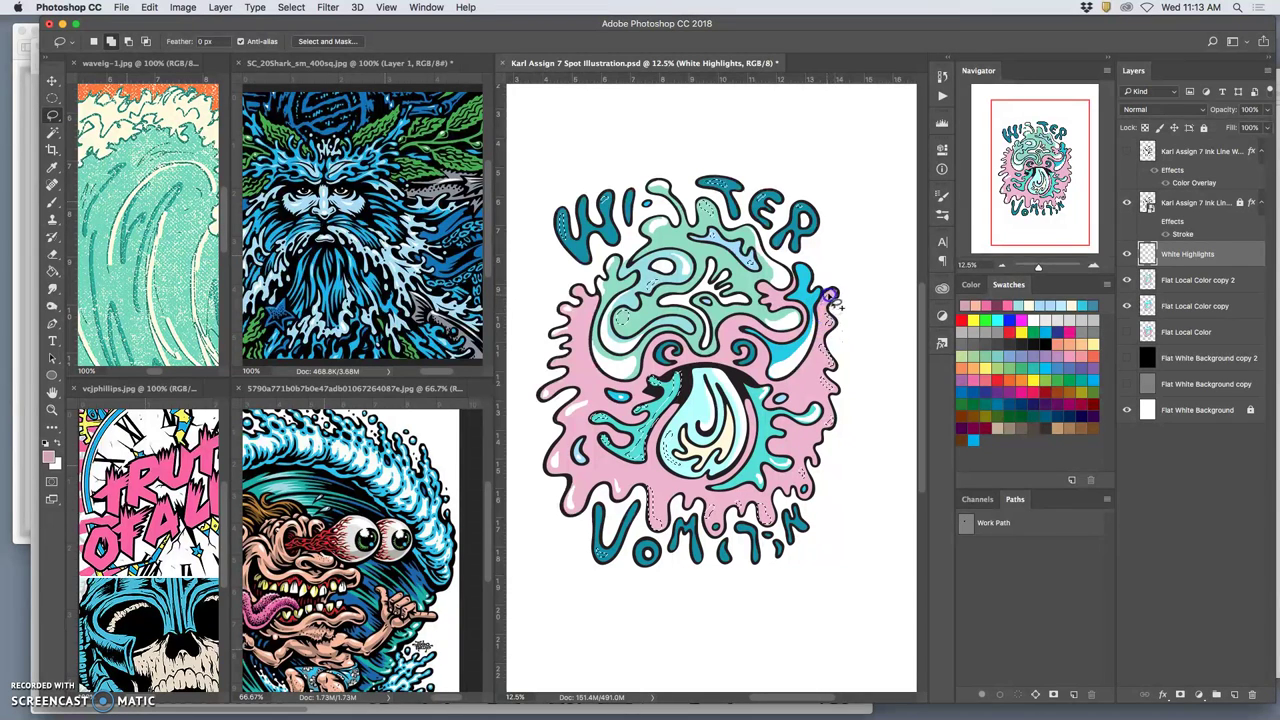
{"action": "left_click_drag", "start_coordinate": [832, 292], "coordinate": [828, 298]}
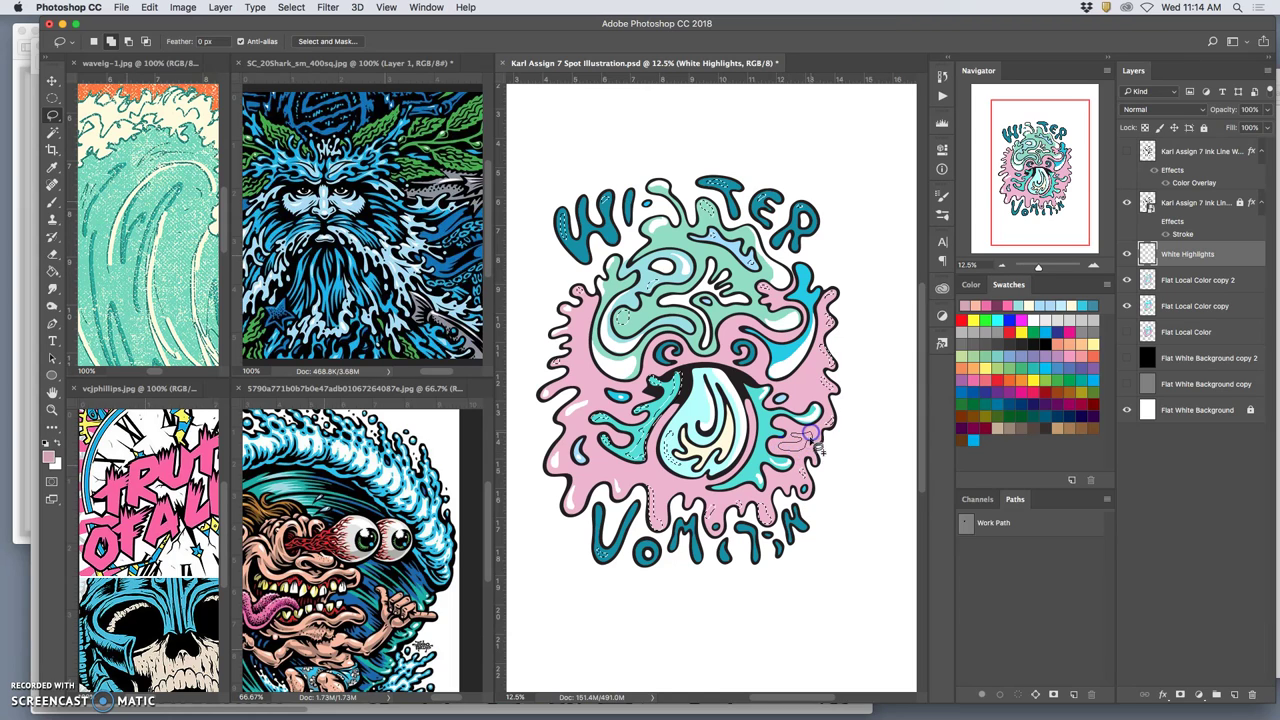
{"action": "left_click_drag", "start_coordinate": [810, 436], "coordinate": [806, 438]}
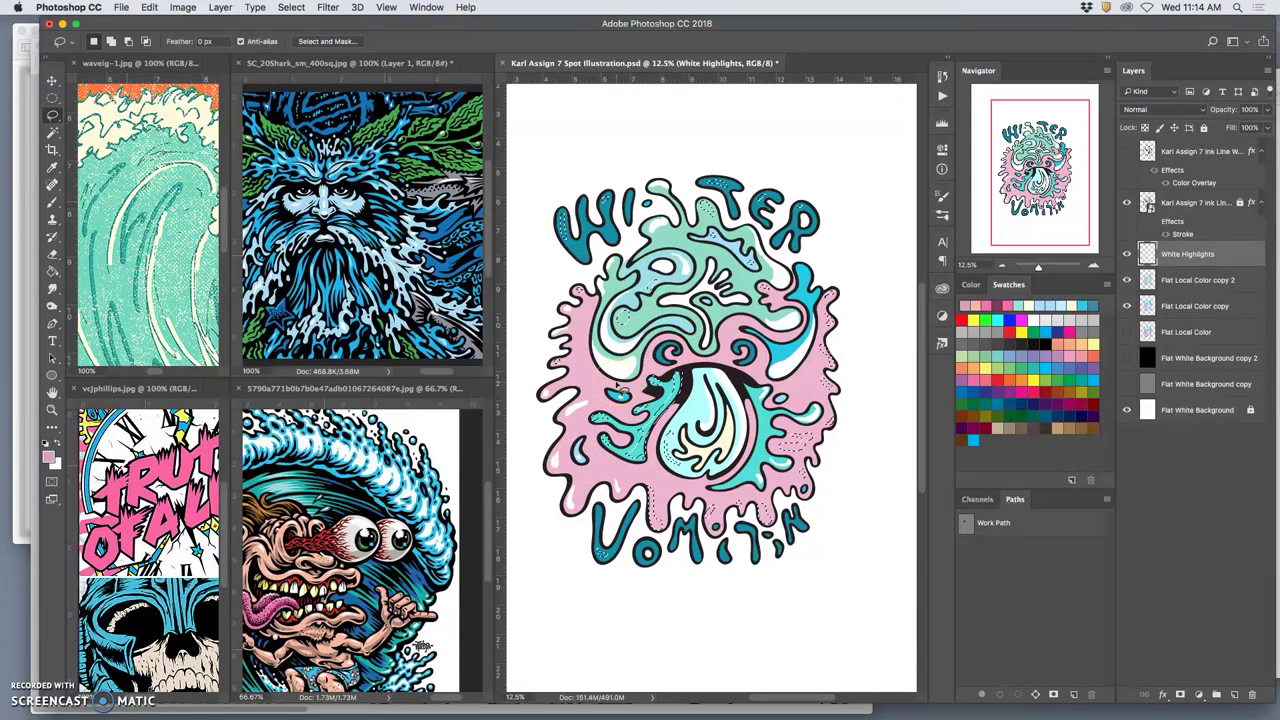
Step: Switch to Preview to consult the Digital Coloring Primer lemon reference, and return to the Photoshop illustration
{"action": "left_click", "coordinate": [230, 322]}
{"action": "left_click", "coordinate": [23, 366]}
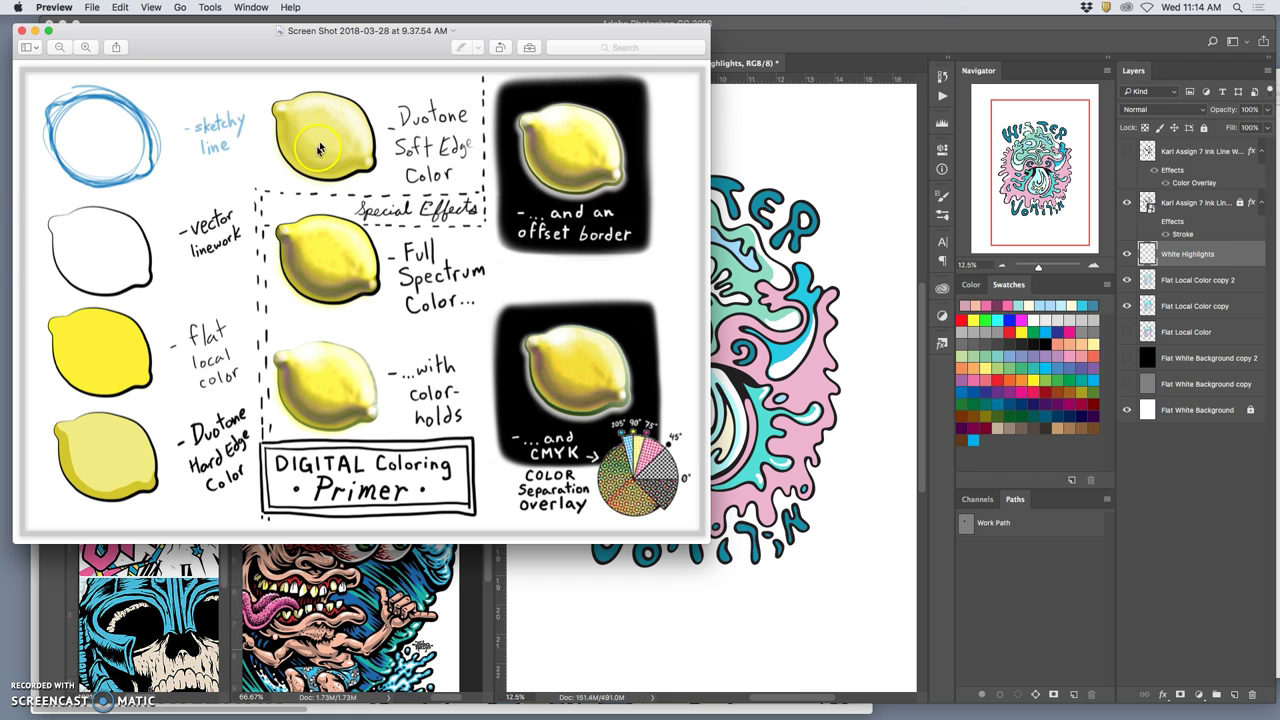
{"action": "left_click", "coordinate": [862, 375]}
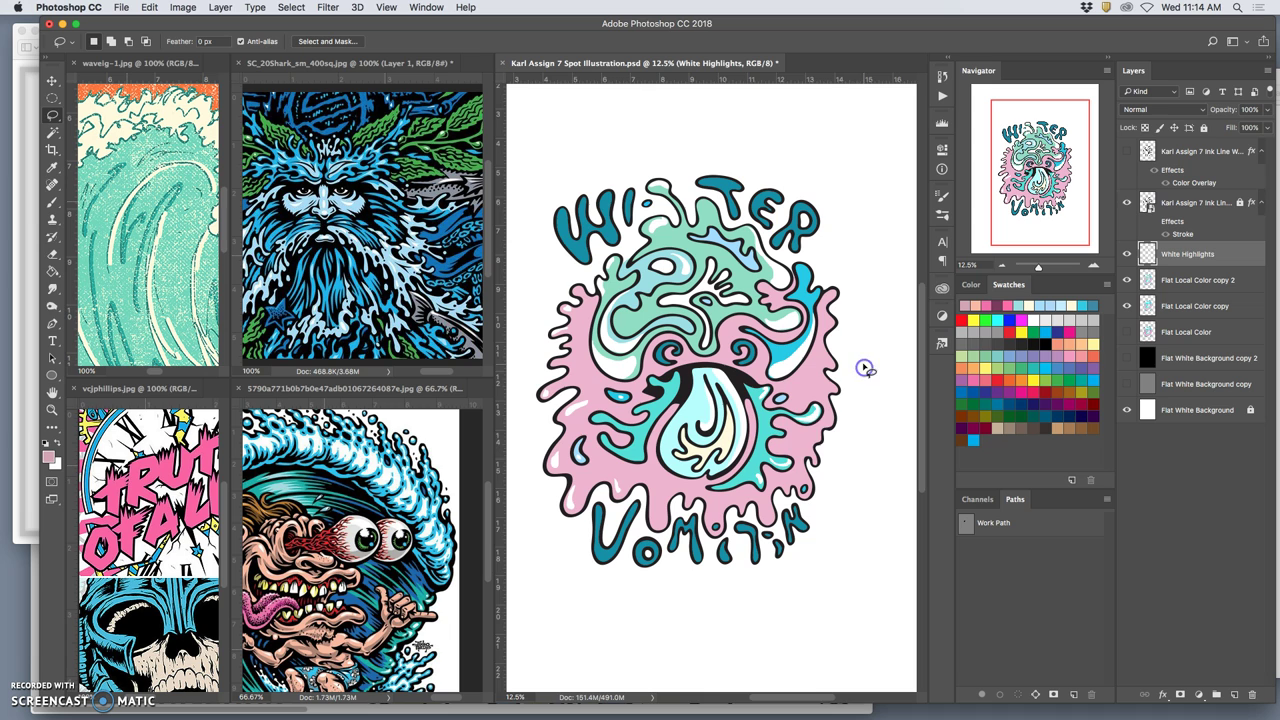
Step: Add further lasso highlight shapes on the right teal splash, the lower lettering and the green wave crest to the selection
{"action": "key", "text": "shift"}
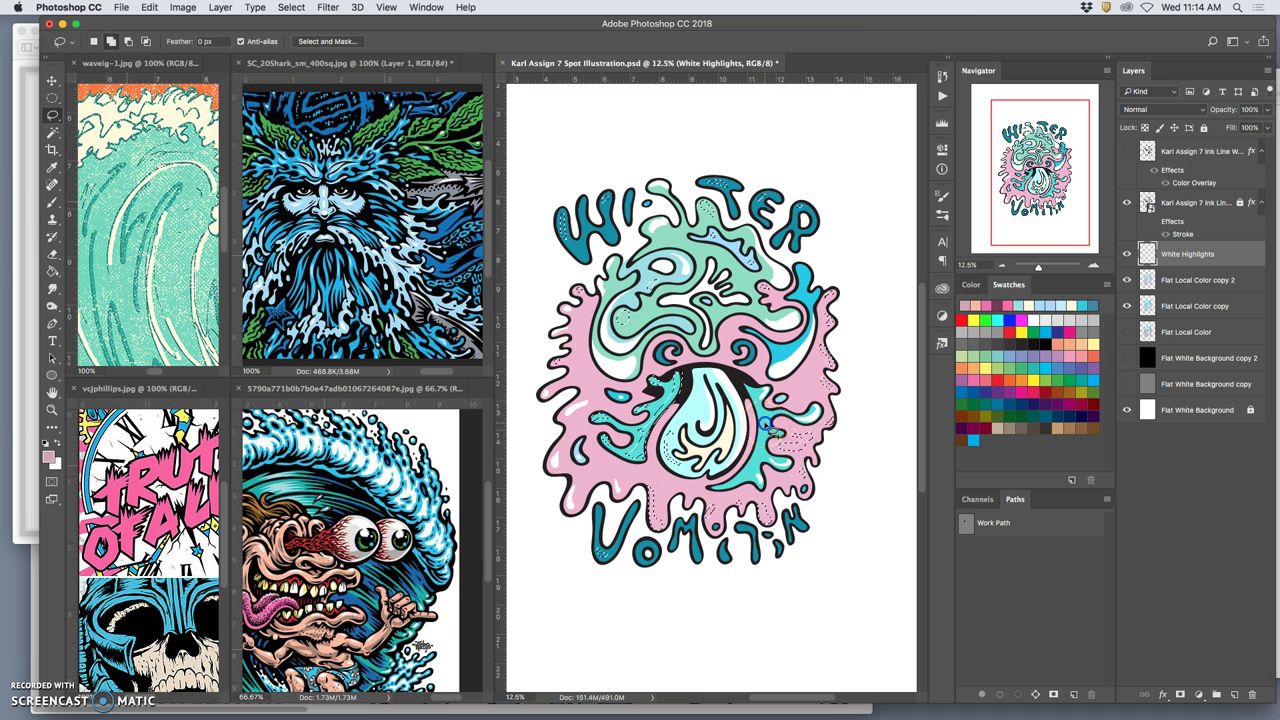
{"action": "left_click_drag", "start_coordinate": [766, 424], "coordinate": [765, 422]}
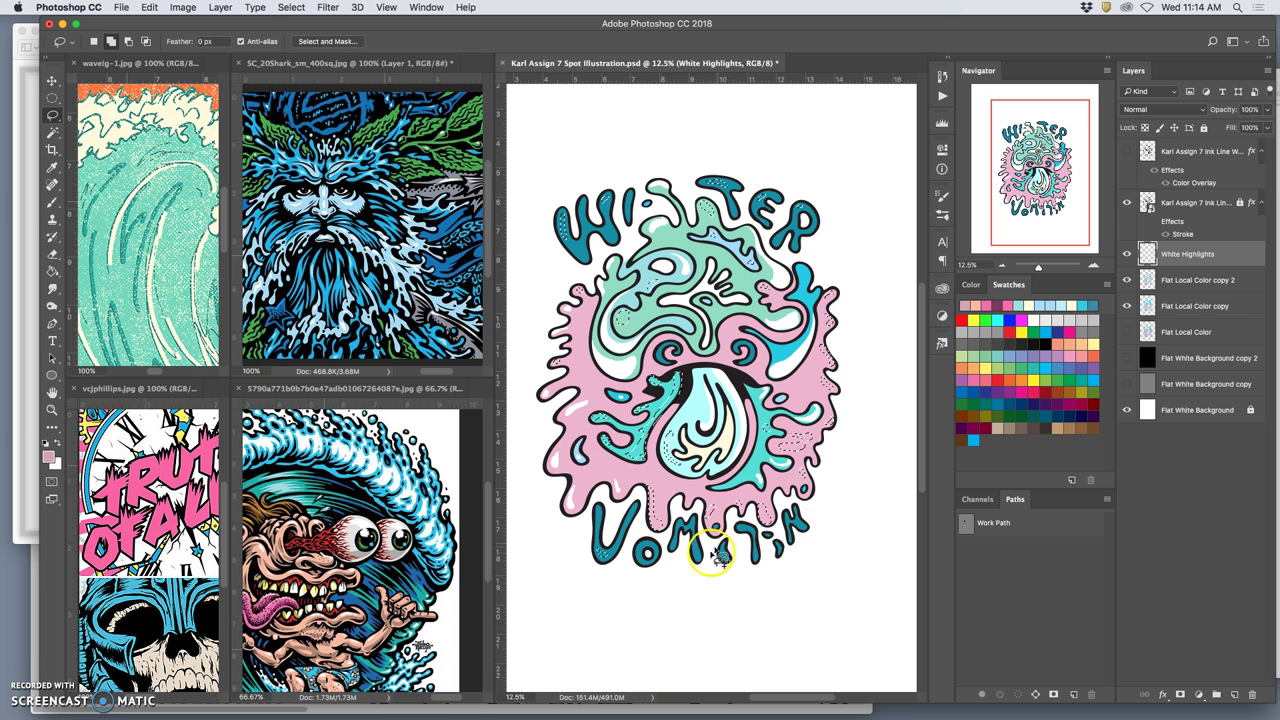
{"action": "mouse_move", "coordinate": [655, 550]}
{"action": "left_mouse_down"}
{"action": "mouse_move", "coordinate": [745, 550]}
{"action": "mouse_move", "coordinate": [815, 495]}
{"action": "mouse_move", "coordinate": [828, 308]}
{"action": "mouse_move", "coordinate": [796, 272]}
{"action": "mouse_move", "coordinate": [688, 206]}
{"action": "mouse_move", "coordinate": [648, 212]}
{"action": "mouse_move", "coordinate": [638, 228]}
{"action": "mouse_move", "coordinate": [694, 298]}
{"action": "mouse_move", "coordinate": [781, 314]}
{"action": "mouse_move", "coordinate": [780, 367]}
{"action": "mouse_move", "coordinate": [722, 338]}
{"action": "mouse_move", "coordinate": [686, 252]}
{"action": "left_mouse_up"}
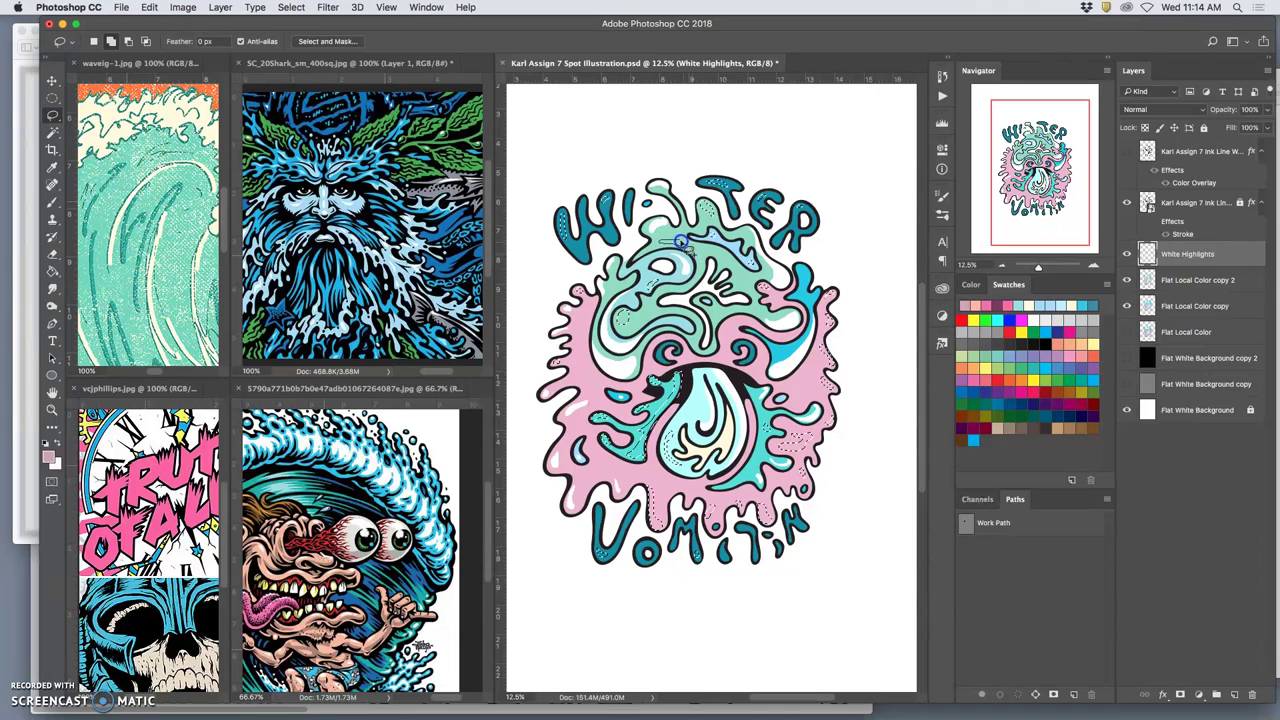
{"action": "left_click", "coordinate": [431, 201]}
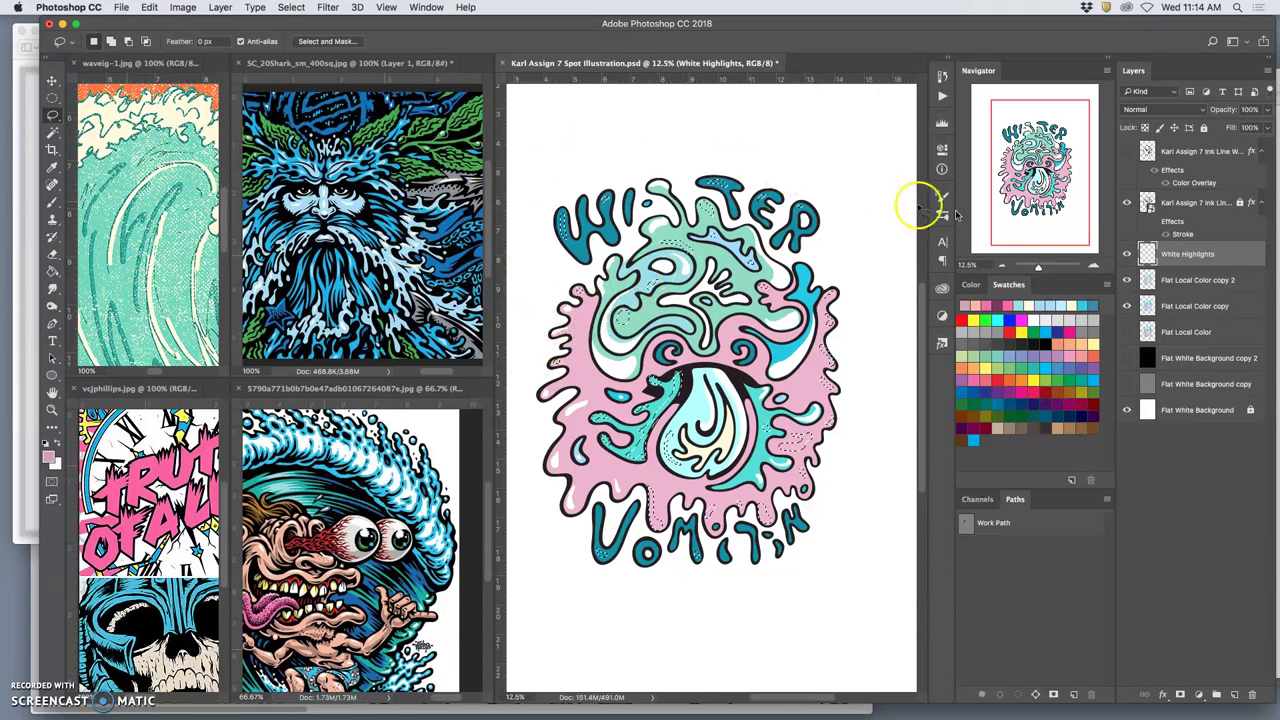
Step: Fill the selected highlight shapes with white at 100% opacity, deselect, and toggle the White Highlights layer's visibility to compare
{"action": "left_click", "coordinate": [148, 7]}
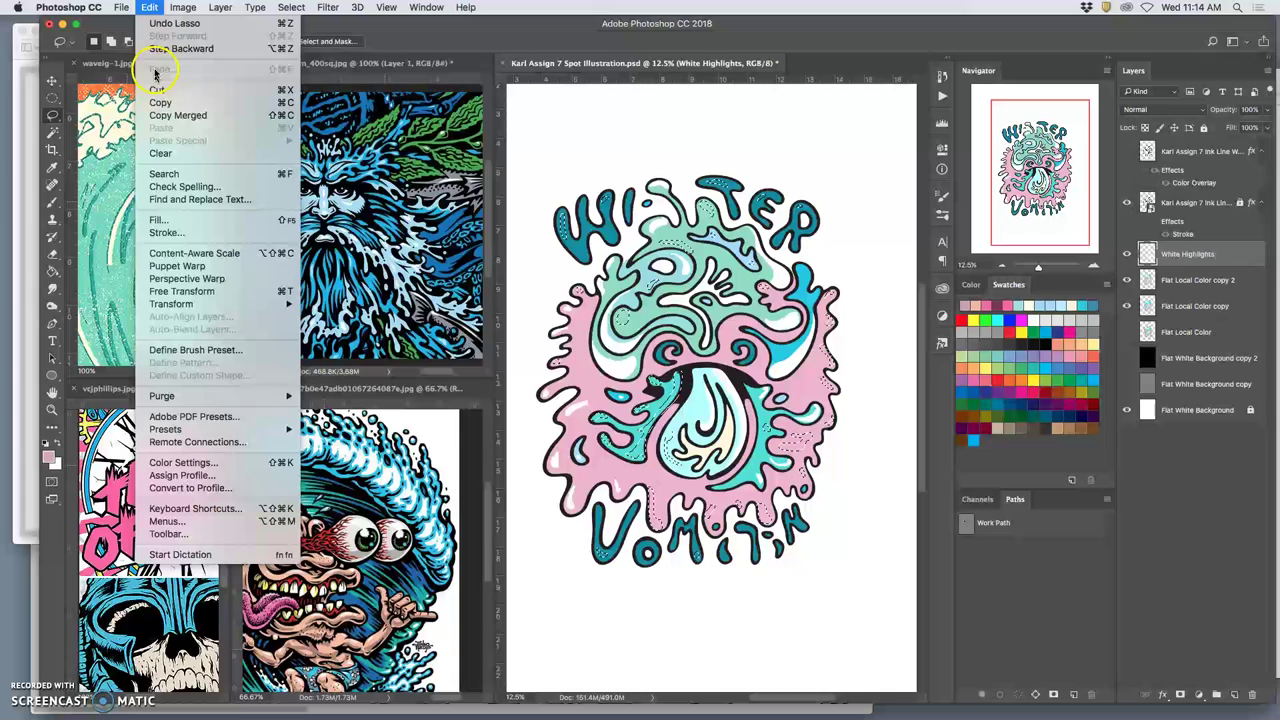
{"action": "left_click", "coordinate": [160, 216]}
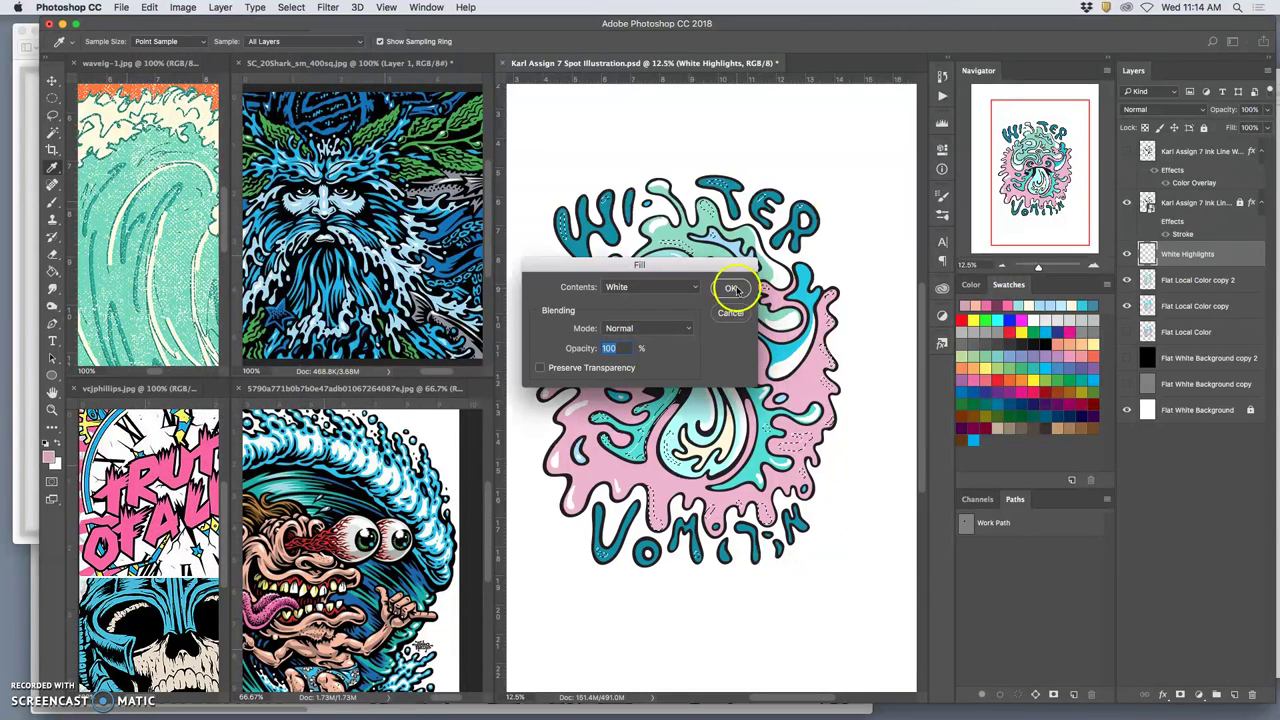
{"action": "left_click", "coordinate": [730, 288]}
{"action": "key", "text": "ctrl+d"}
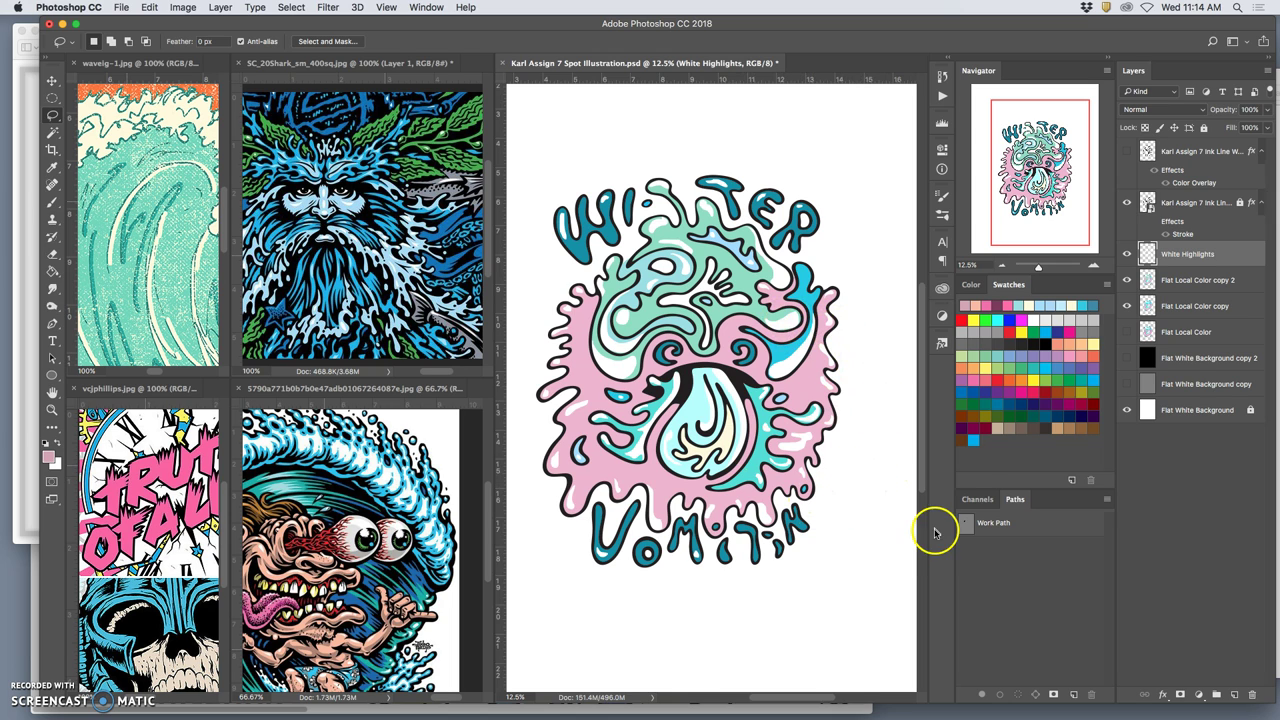
{"action": "left_click", "coordinate": [1128, 253]}
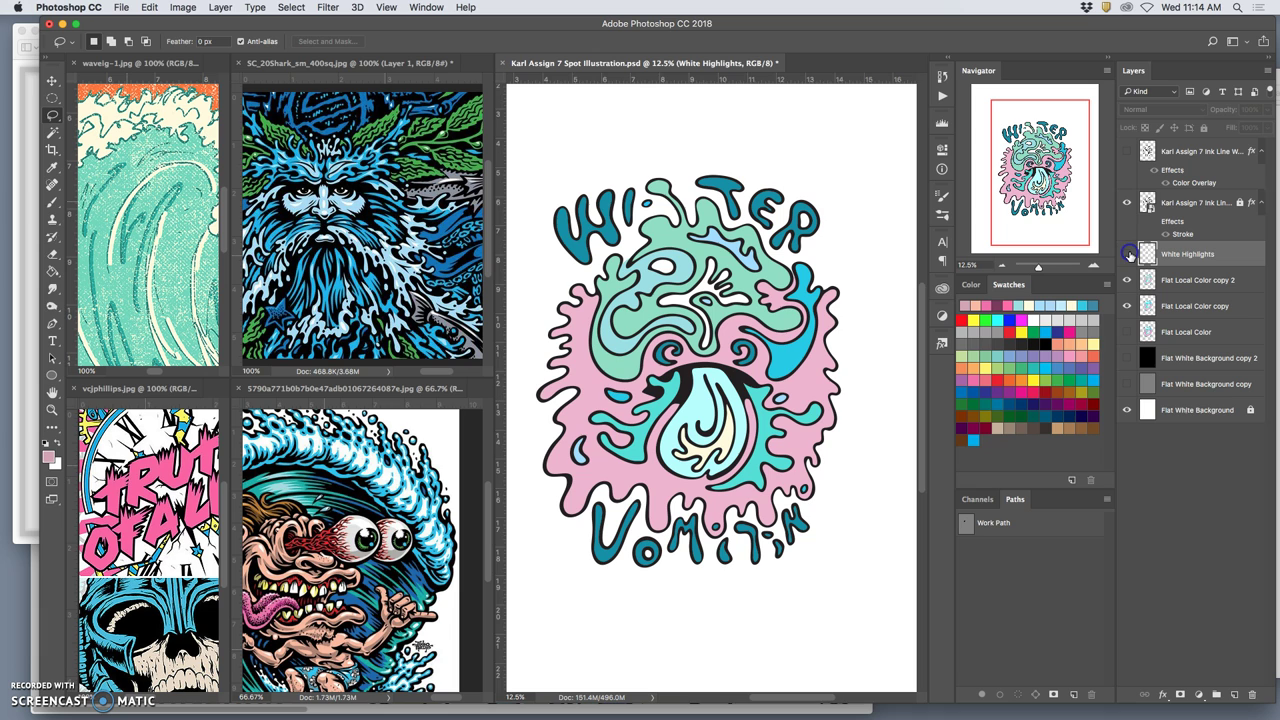
{"action": "left_click", "coordinate": [1128, 253]}
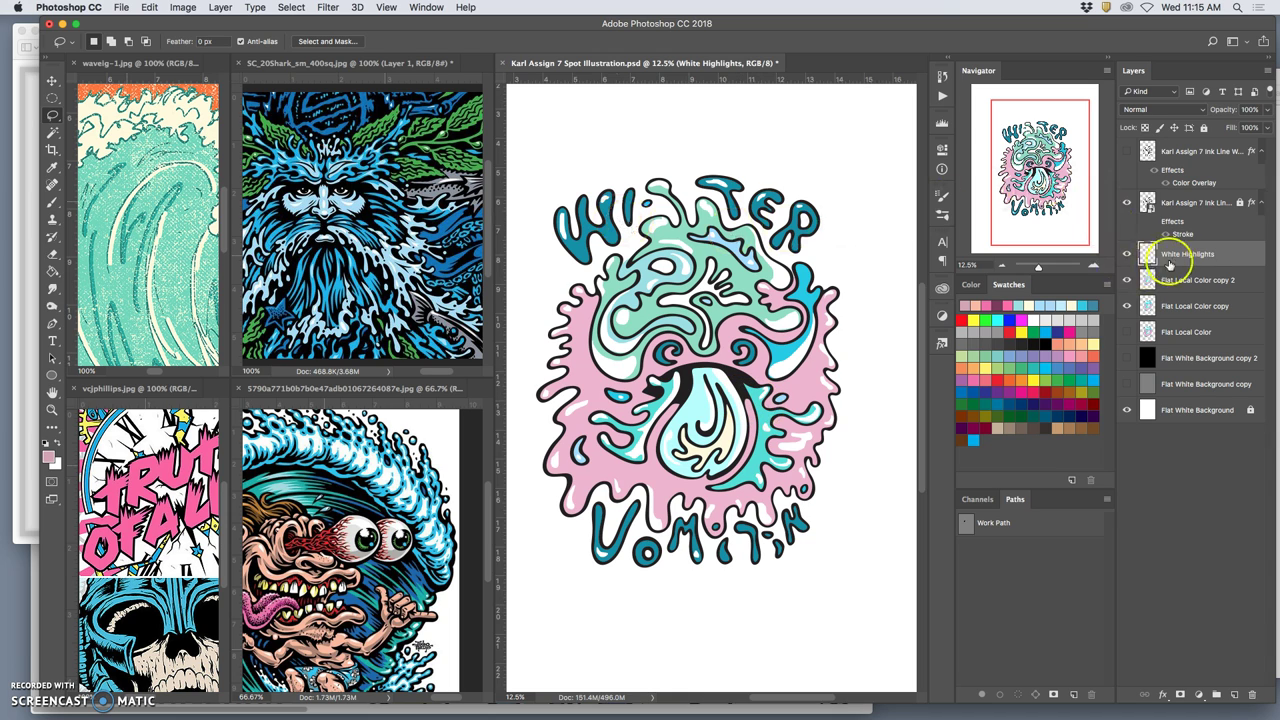
Step: Create a new layer above White Highlights and name it "Full Bleed Inking"
{"action": "left_click", "coordinate": [1235, 695]}
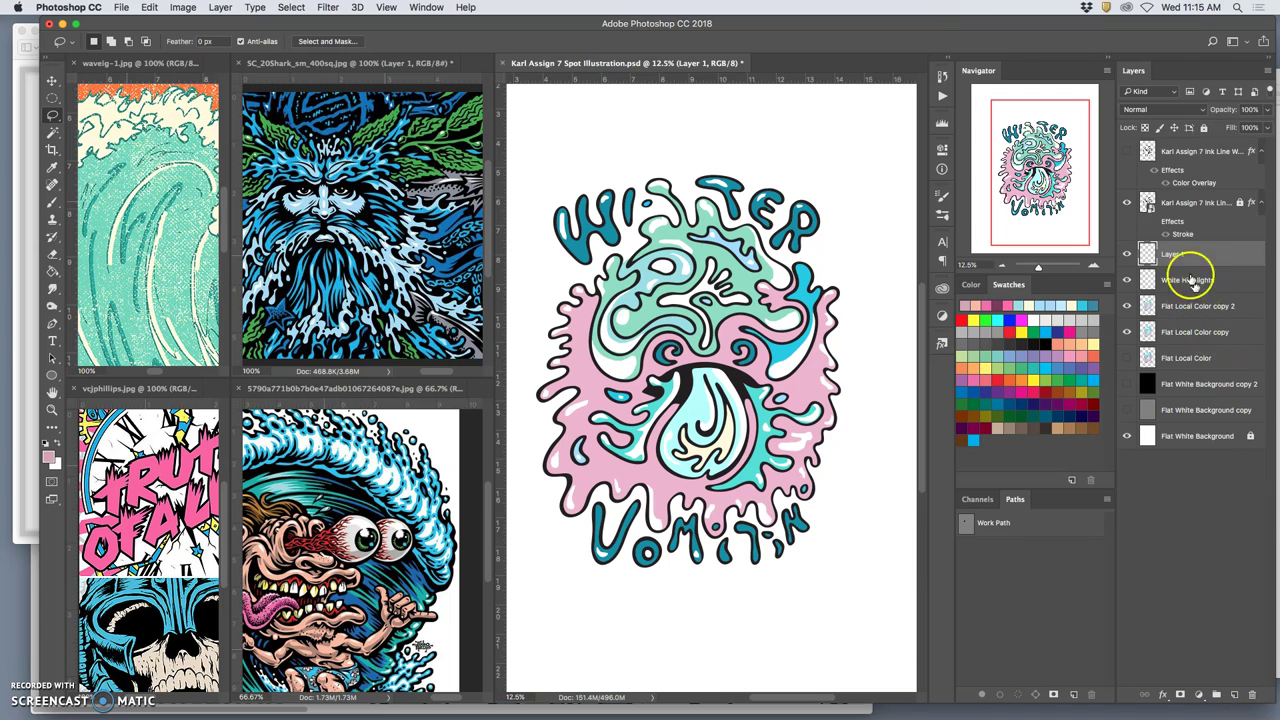
{"action": "double_click", "coordinate": [1172, 254]}
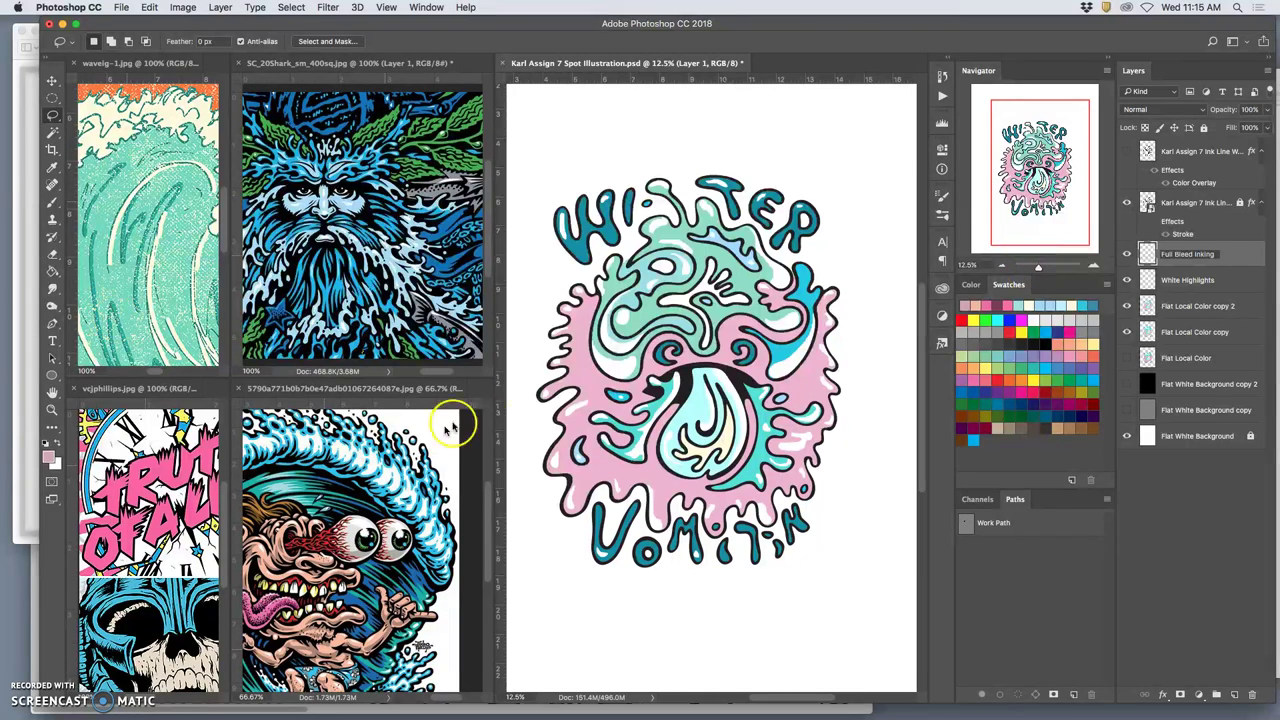
{"action": "left_click", "coordinate": [52, 116]}
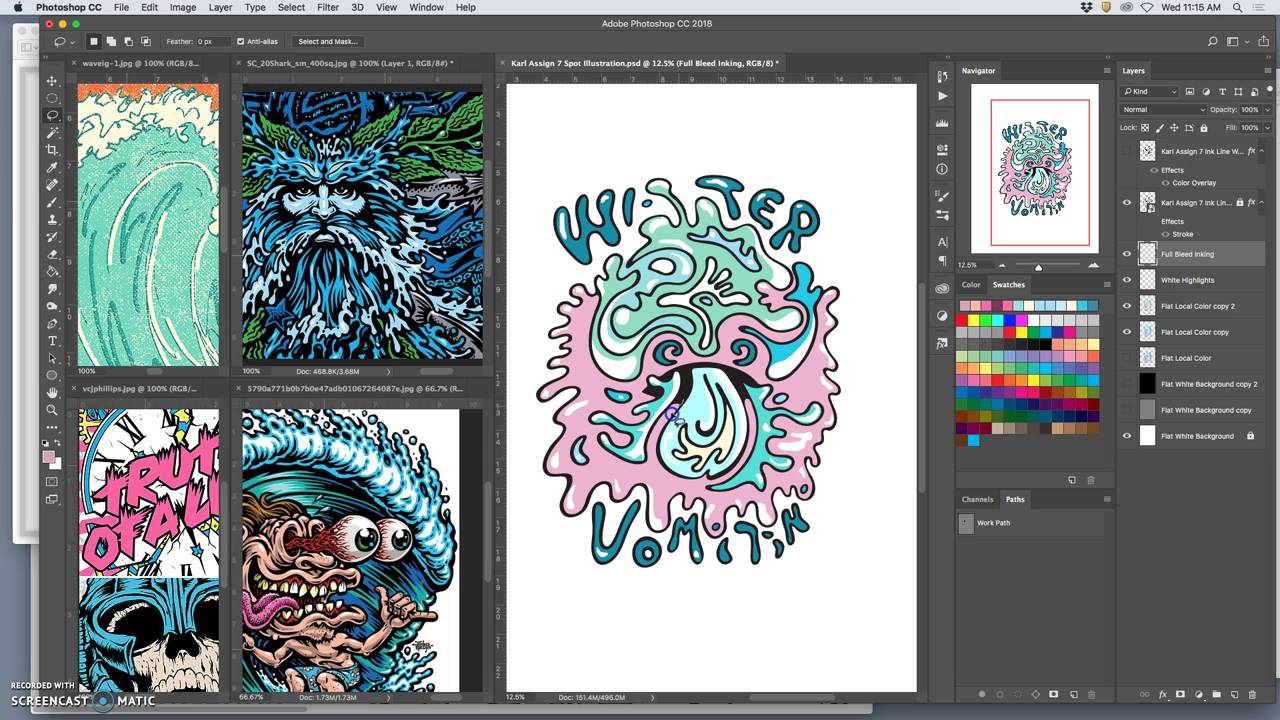
Step: Lasso a dripping shadow shape along the tongue's lower left edge, fill it with black at 100% opacity, and deselect
{"action": "mouse_move", "coordinate": [670, 412]}
{"action": "left_mouse_down"}
{"action": "mouse_move", "coordinate": [647, 479]}
{"action": "mouse_move", "coordinate": [672, 483]}
{"action": "left_mouse_up"}
{"action": "left_click_drag", "start_coordinate": [673, 420], "coordinate": [686, 405]}
{"action": "left_click", "coordinate": [148, 92]}
{"action": "left_click", "coordinate": [149, 7]}
{"action": "left_click", "coordinate": [683, 323]}
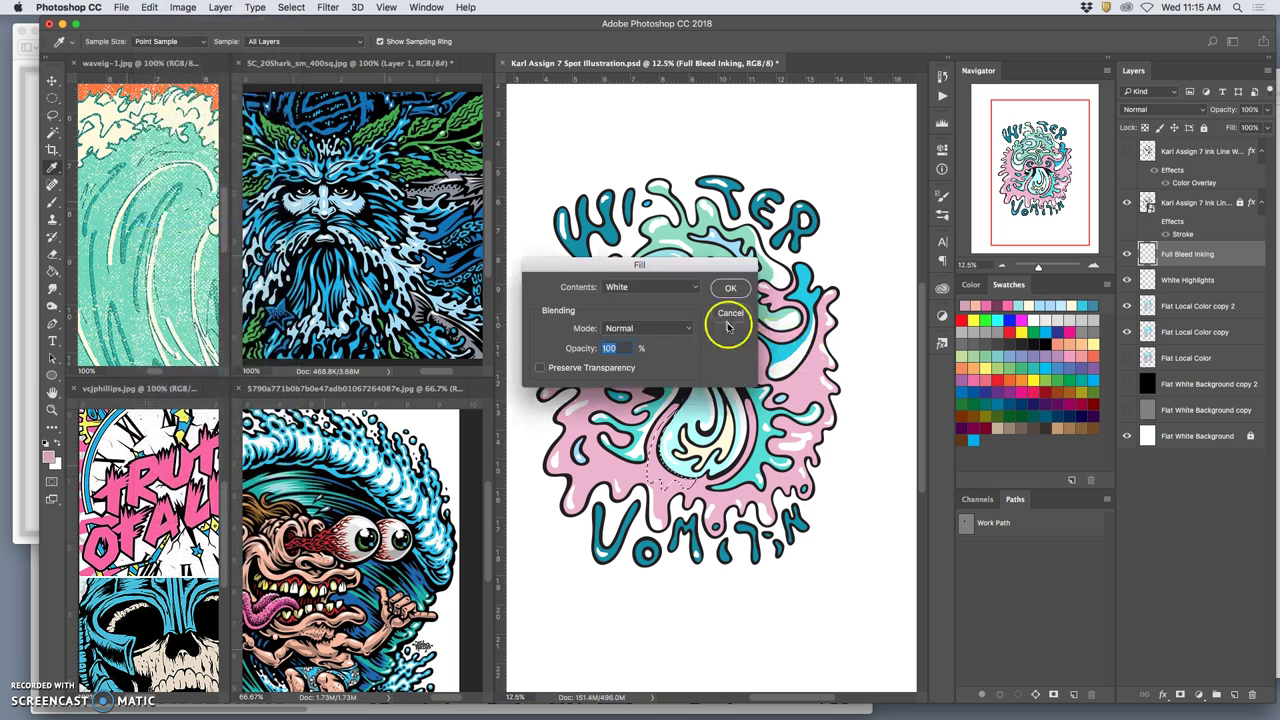
{"action": "left_click", "coordinate": [664, 286]}
{"action": "left_click", "coordinate": [668, 263]}
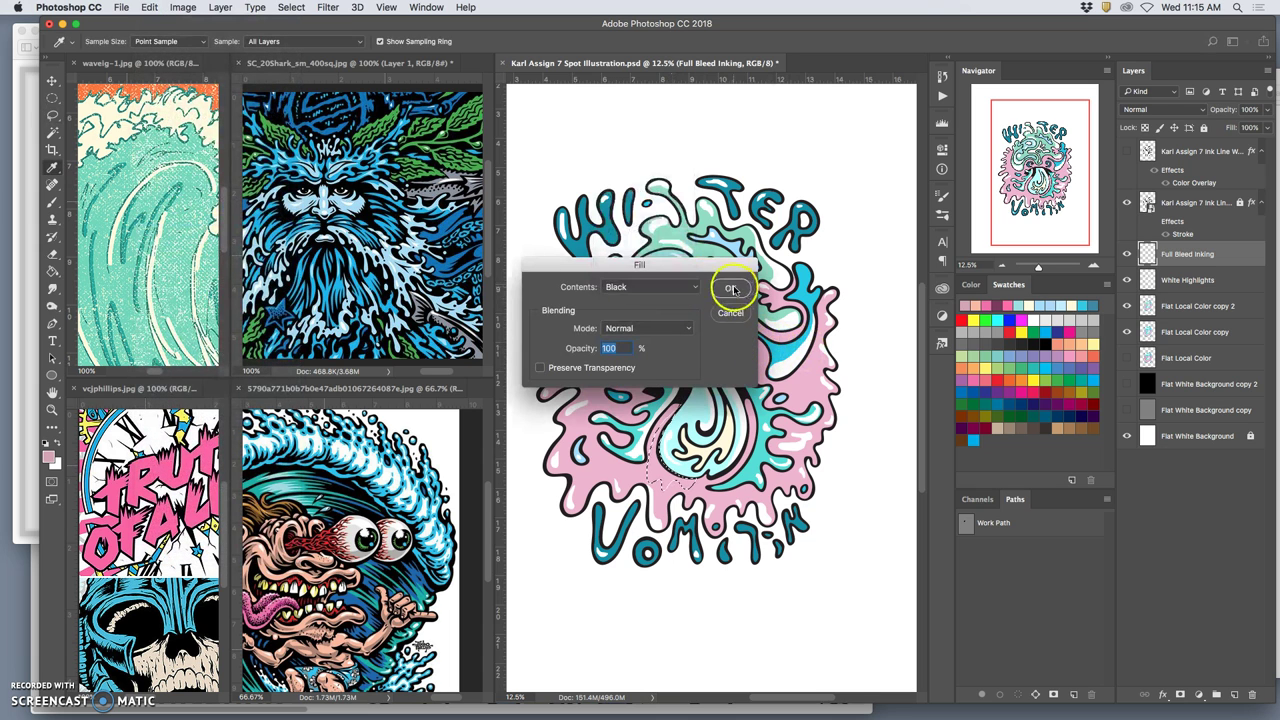
{"action": "left_click", "coordinate": [730, 288]}
{"action": "key", "text": "super+d"}
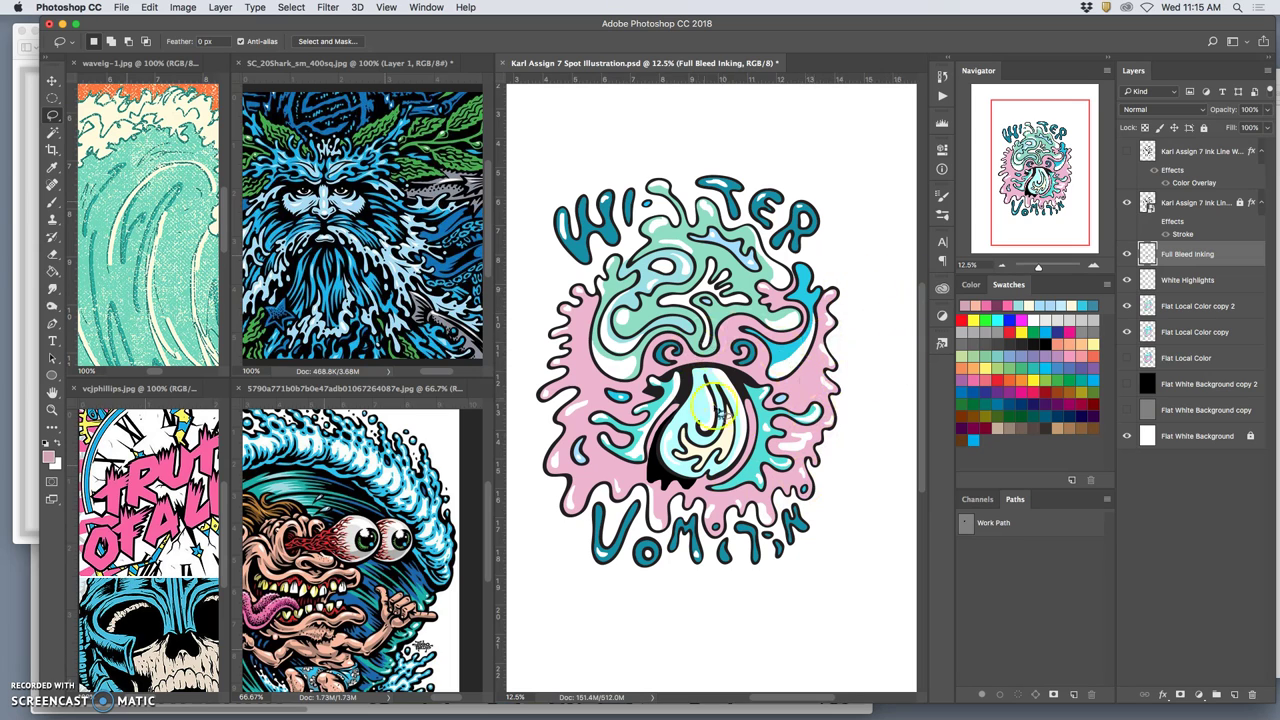
Step: Lasso a jagged shadow beside the wave's left curl, subtract the parts overlapping the curl and teal drop, and fill it with black
{"action": "left_click", "coordinate": [52, 116]}
{"action": "mouse_move", "coordinate": [598, 292]}
{"action": "left_mouse_down"}
{"action": "mouse_move", "coordinate": [577, 350]}
{"action": "mouse_move", "coordinate": [595, 397]}
{"action": "left_mouse_up"}
{"action": "mouse_move", "coordinate": [610, 376]}
{"action": "left_mouse_down"}
{"action": "mouse_move", "coordinate": [592, 340]}
{"action": "mouse_move", "coordinate": [597, 297]}
{"action": "left_mouse_up"}
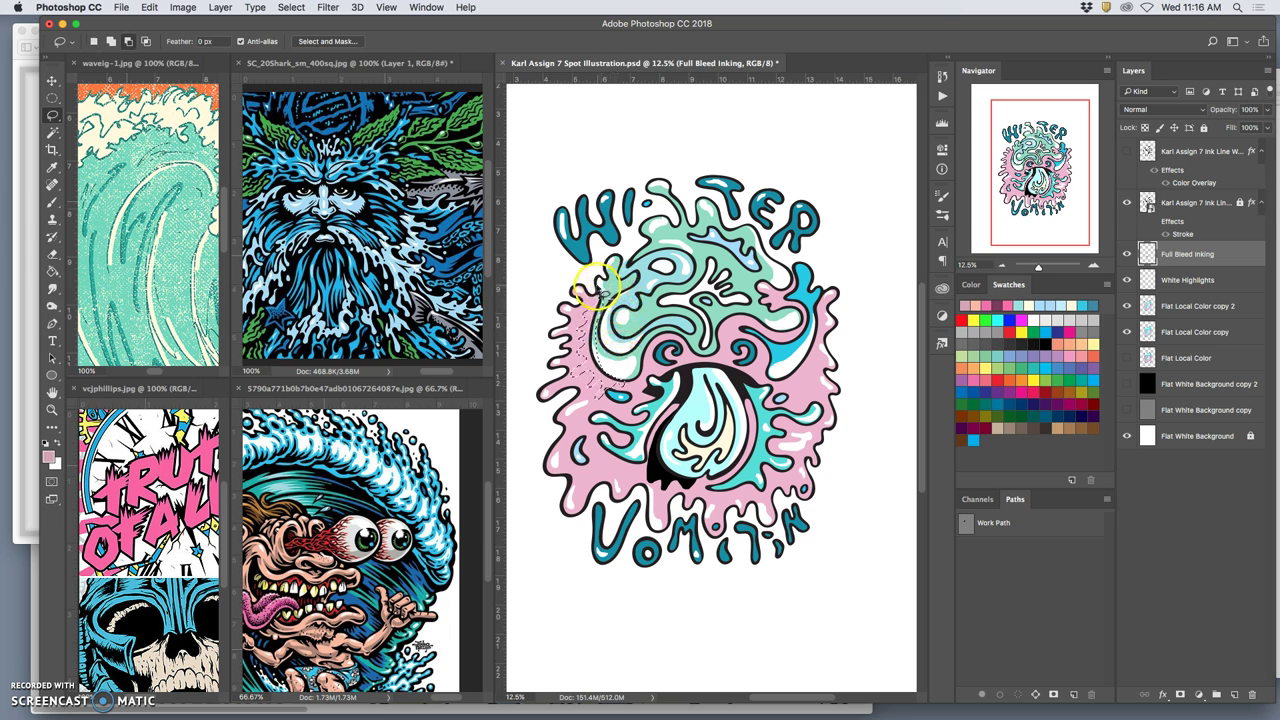
{"action": "left_click_drag", "start_coordinate": [598, 288], "coordinate": [593, 333]}
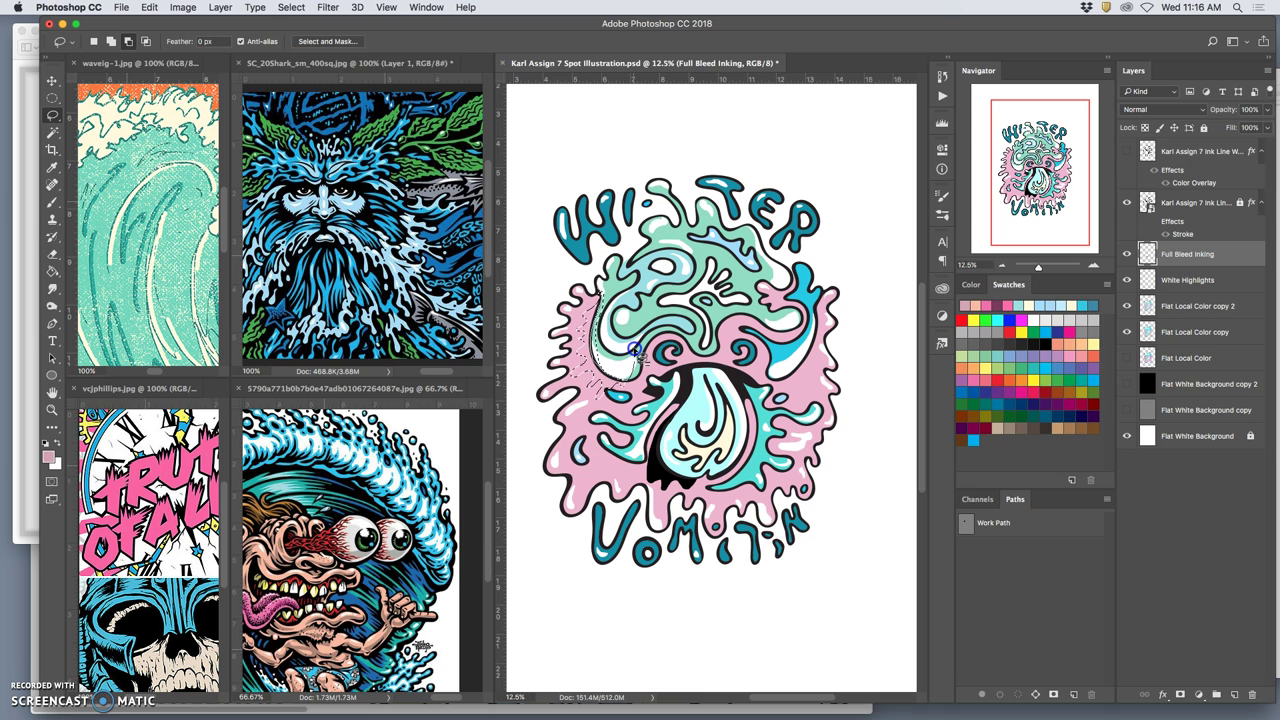
{"action": "left_click_drag", "start_coordinate": [622, 315], "coordinate": [662, 316]}
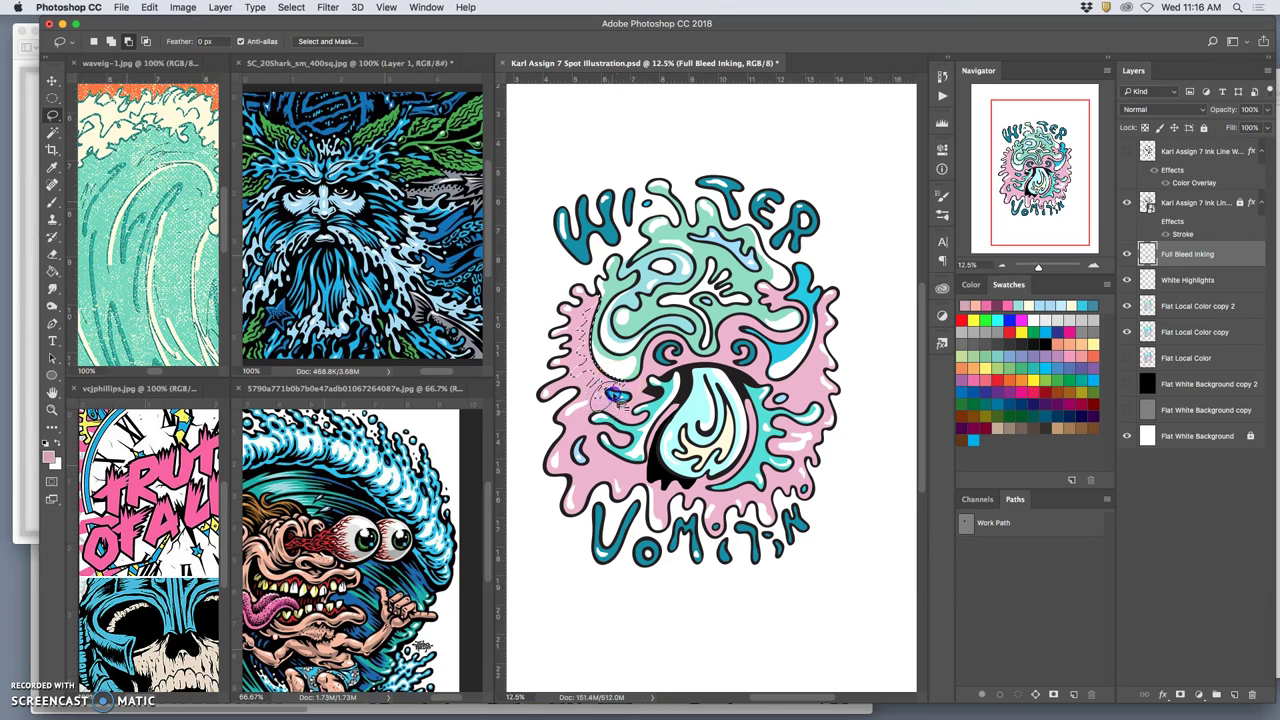
{"action": "left_click_drag", "start_coordinate": [617, 396], "coordinate": [620, 392]}
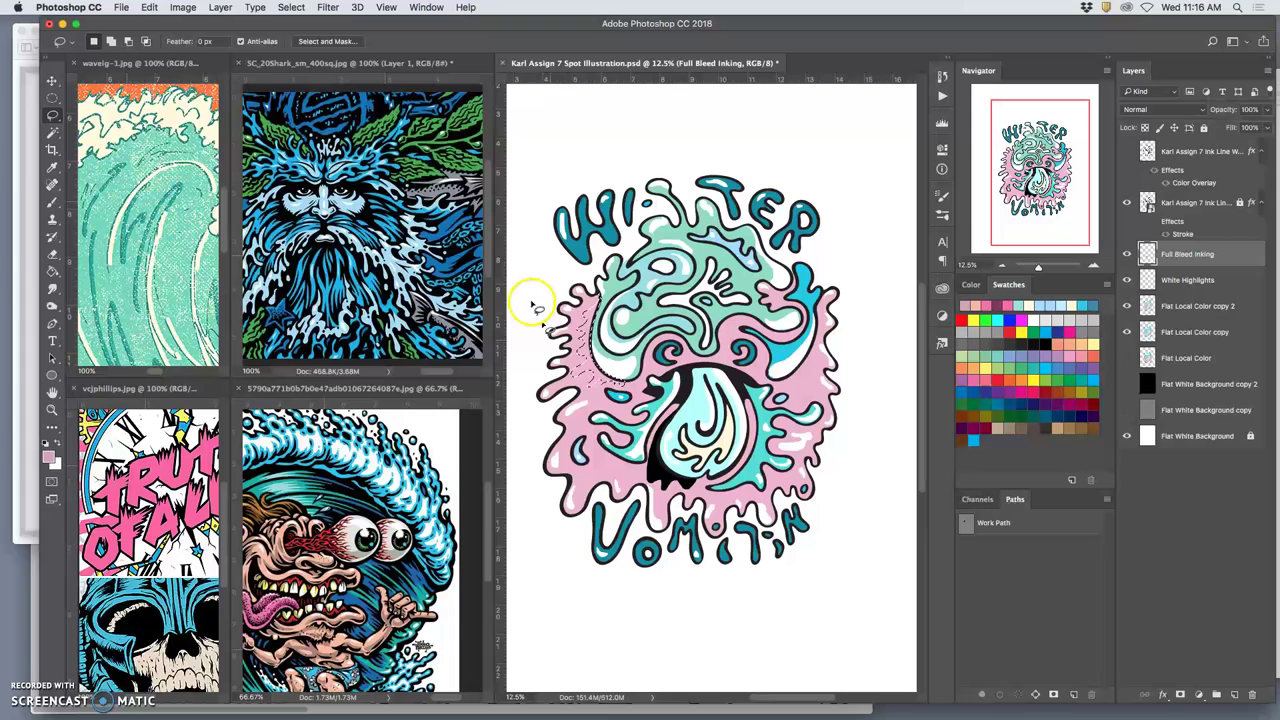
{"action": "left_click", "coordinate": [149, 7]}
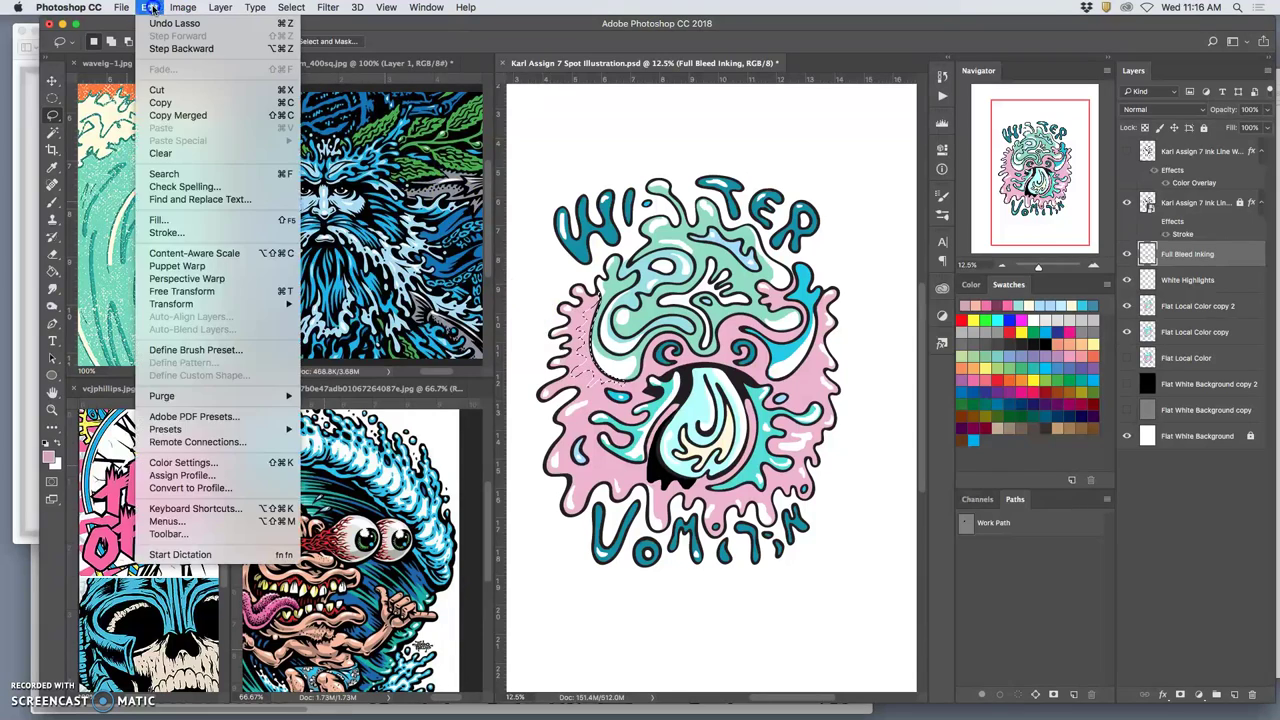
{"action": "left_click", "coordinate": [158, 218]}
{"action": "left_click", "coordinate": [737, 286]}
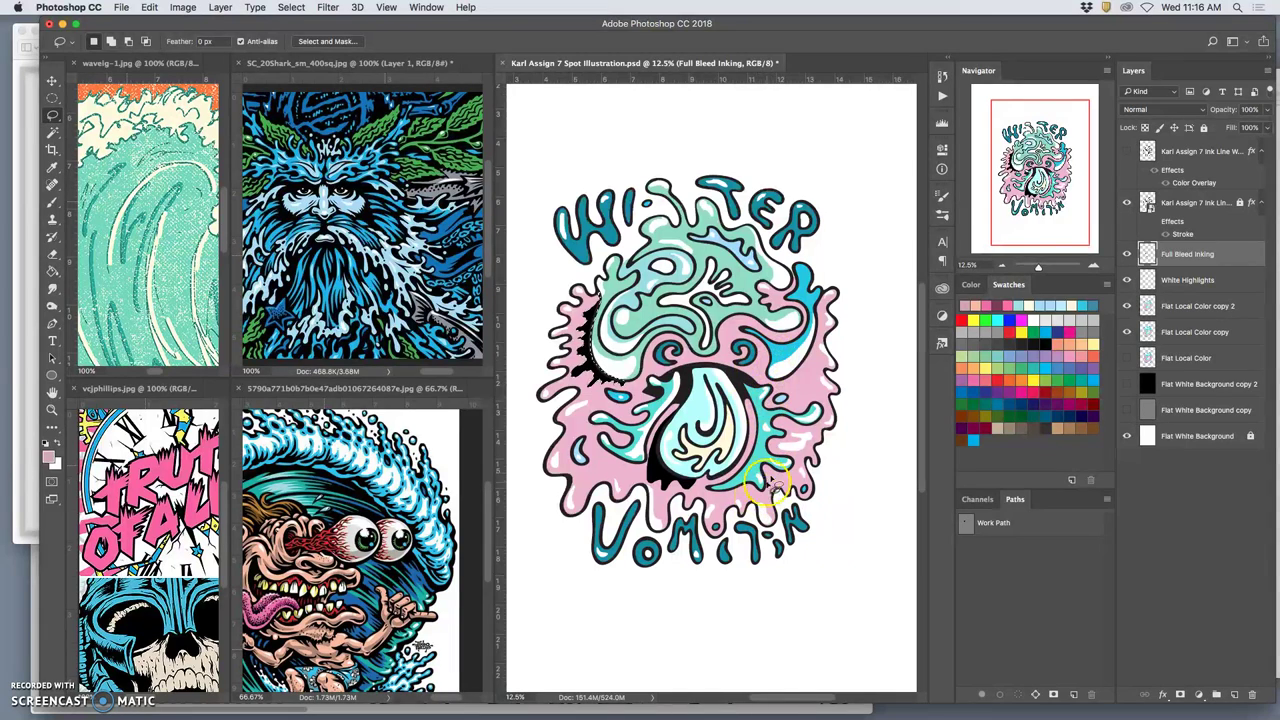
Step: Lasso a dripping shadow shape below the blue splash on the right pink area and fill it with black at 100% opacity
{"action": "left_click", "coordinate": [816, 341]}
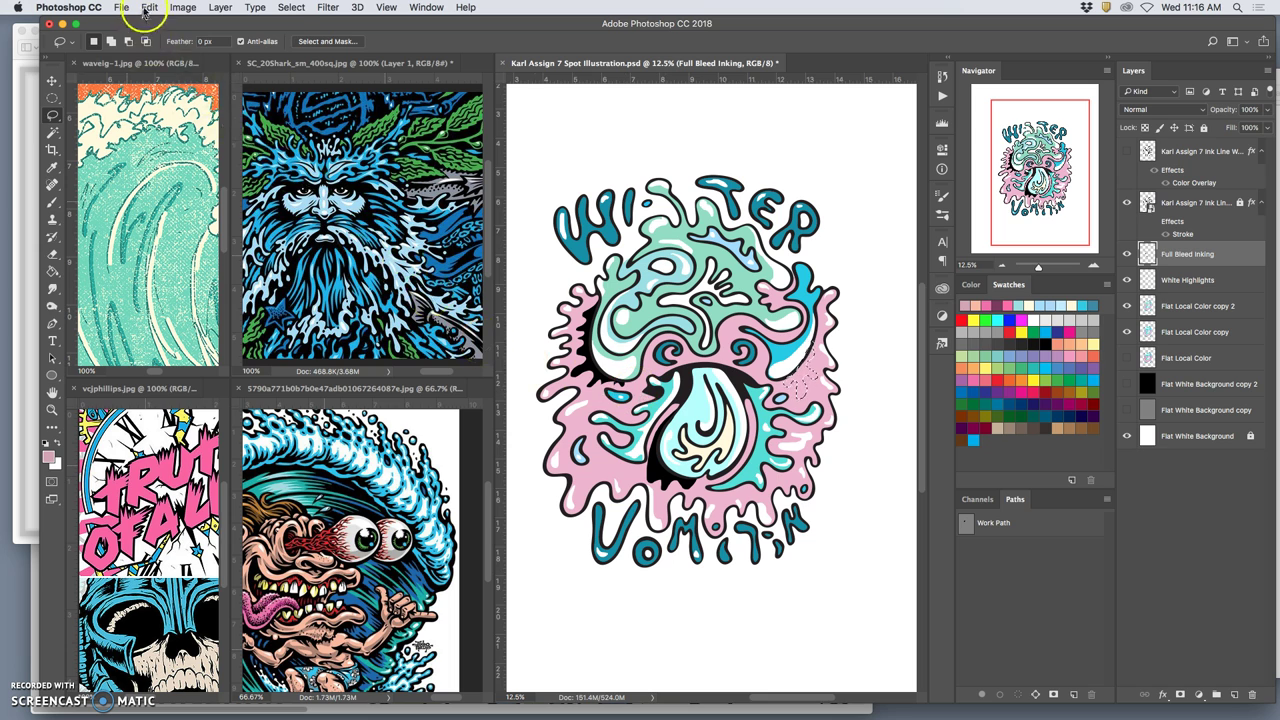
{"action": "left_click", "coordinate": [150, 8]}
{"action": "left_click", "coordinate": [158, 219]}
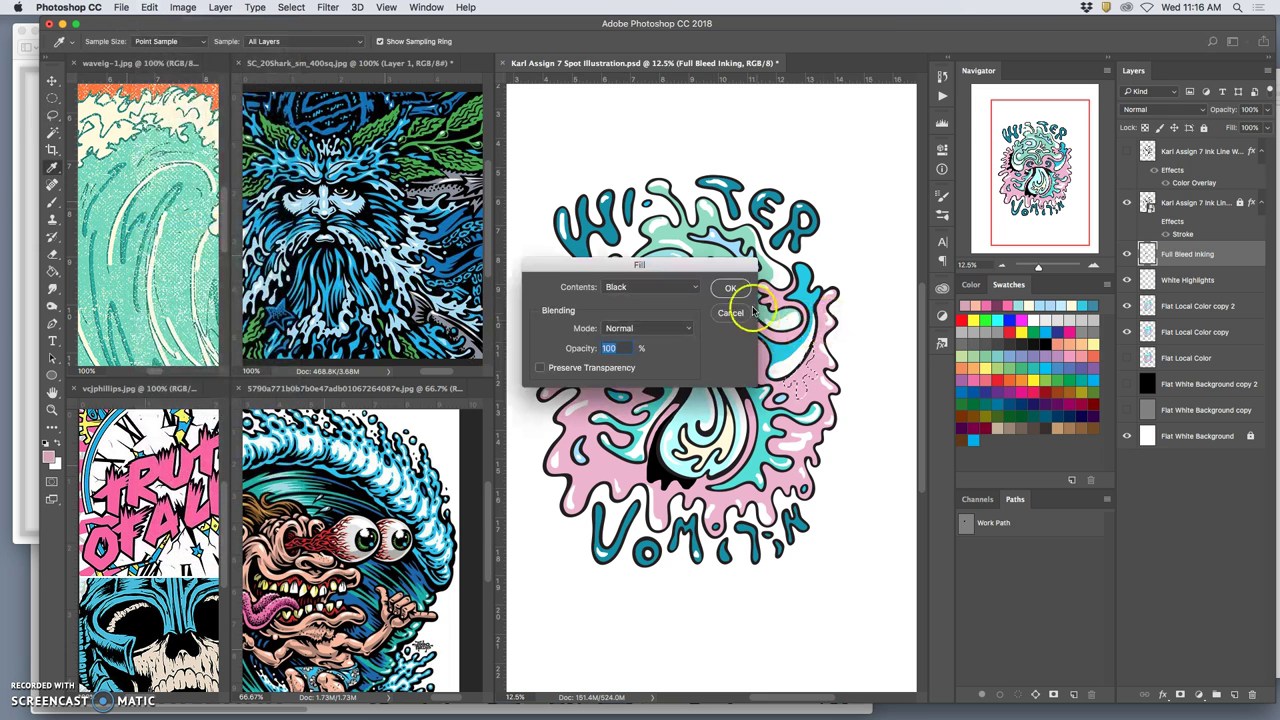
{"action": "left_click", "coordinate": [738, 289]}
{"action": "key", "text": "l"}
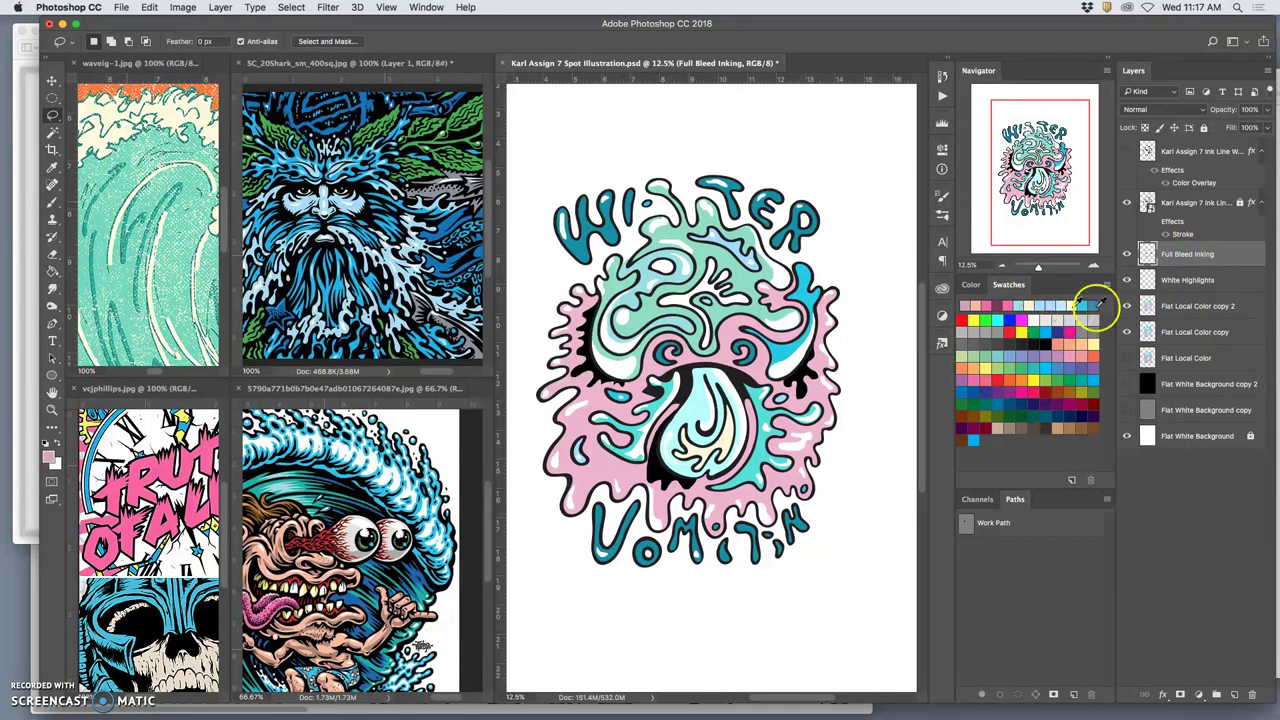
Step: Duplicate the Flat Local Color copy 2 layer and hide the Flat Local Color copy and Flat Local Color copy 2 layers
{"action": "left_click", "coordinate": [1187, 308]}
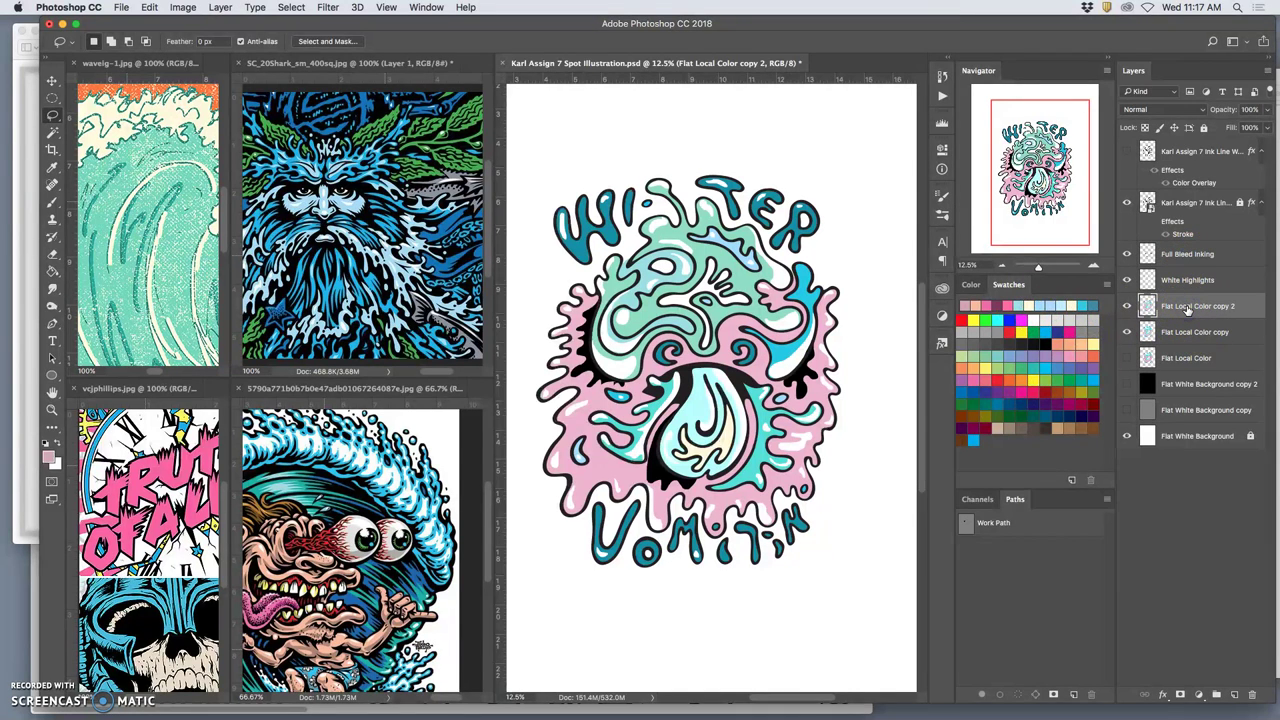
{"action": "left_click", "coordinate": [1129, 332]}
{"action": "left_click", "coordinate": [1193, 313]}
{"action": "key", "text": "super+j"}
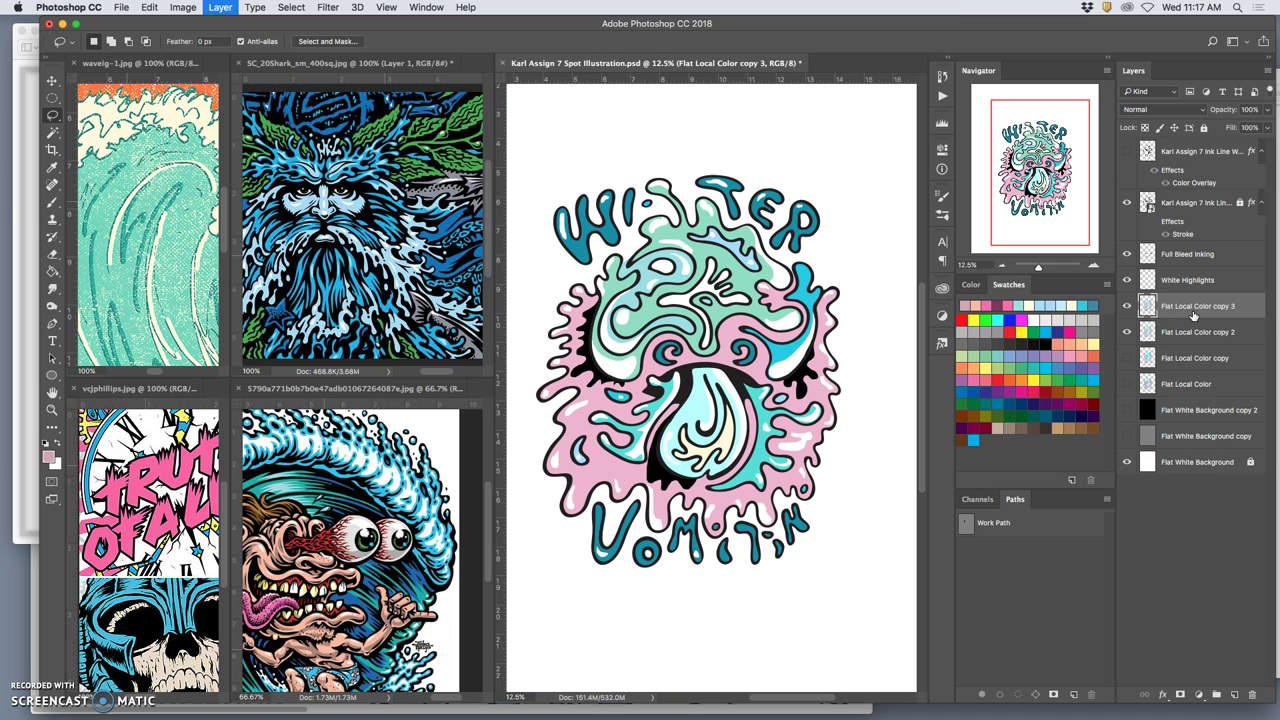
{"action": "mouse_move", "coordinate": [1193, 315]}
{"action": "left_mouse_down"}
{"action": "mouse_move", "coordinate": [1186, 254]}
{"action": "mouse_move", "coordinate": [1178, 317]}
{"action": "left_mouse_up"}
{"action": "left_click", "coordinate": [1129, 332]}
Step: Label the duplicated color layer green and rename it "Duotone Shadows"
{"action": "right_click", "coordinate": [1132, 308]}
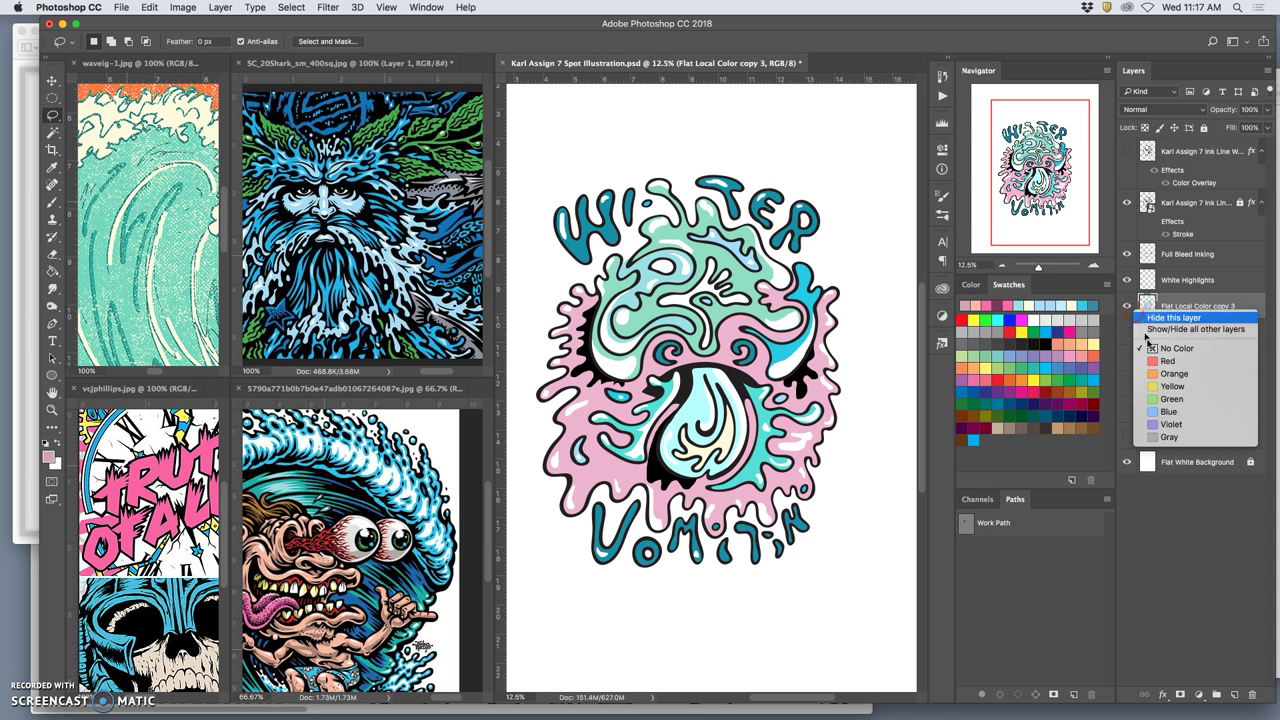
{"action": "left_click", "coordinate": [1163, 399]}
{"action": "double_click", "coordinate": [1176, 309]}
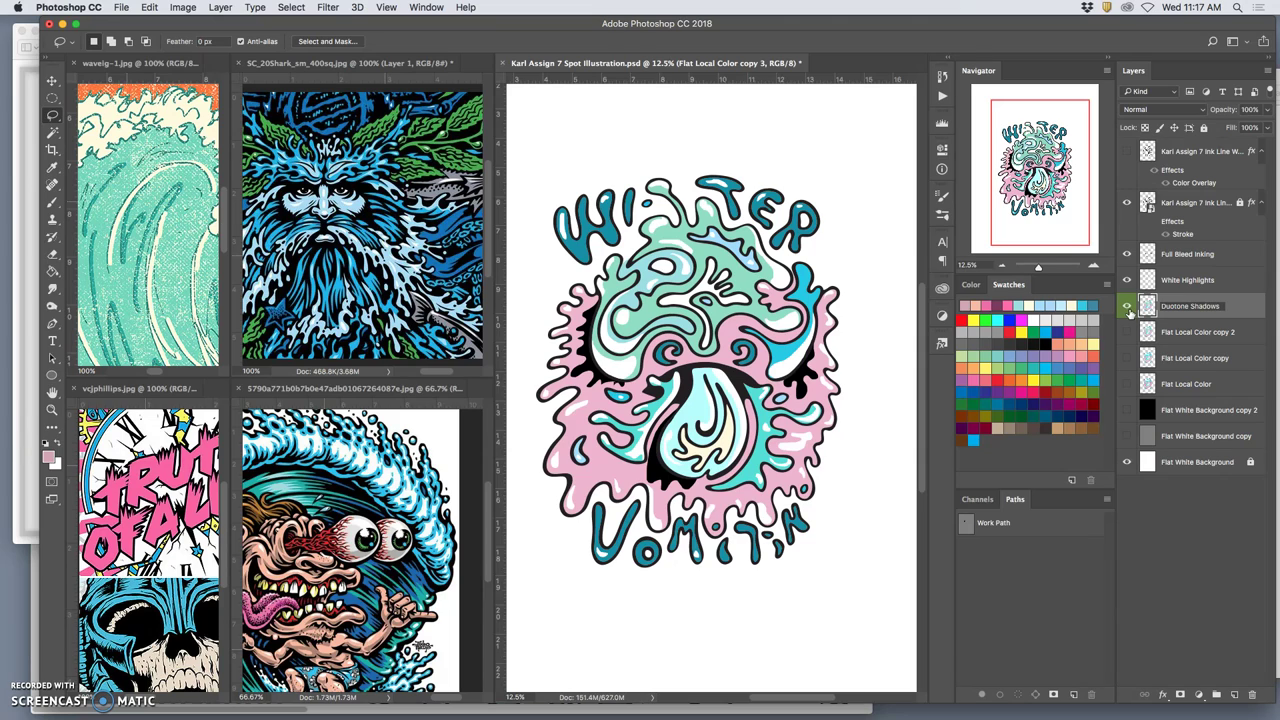
{"action": "type", "text": "Duotone Shadows"}
{"action": "left_click", "coordinate": [1250, 314]}
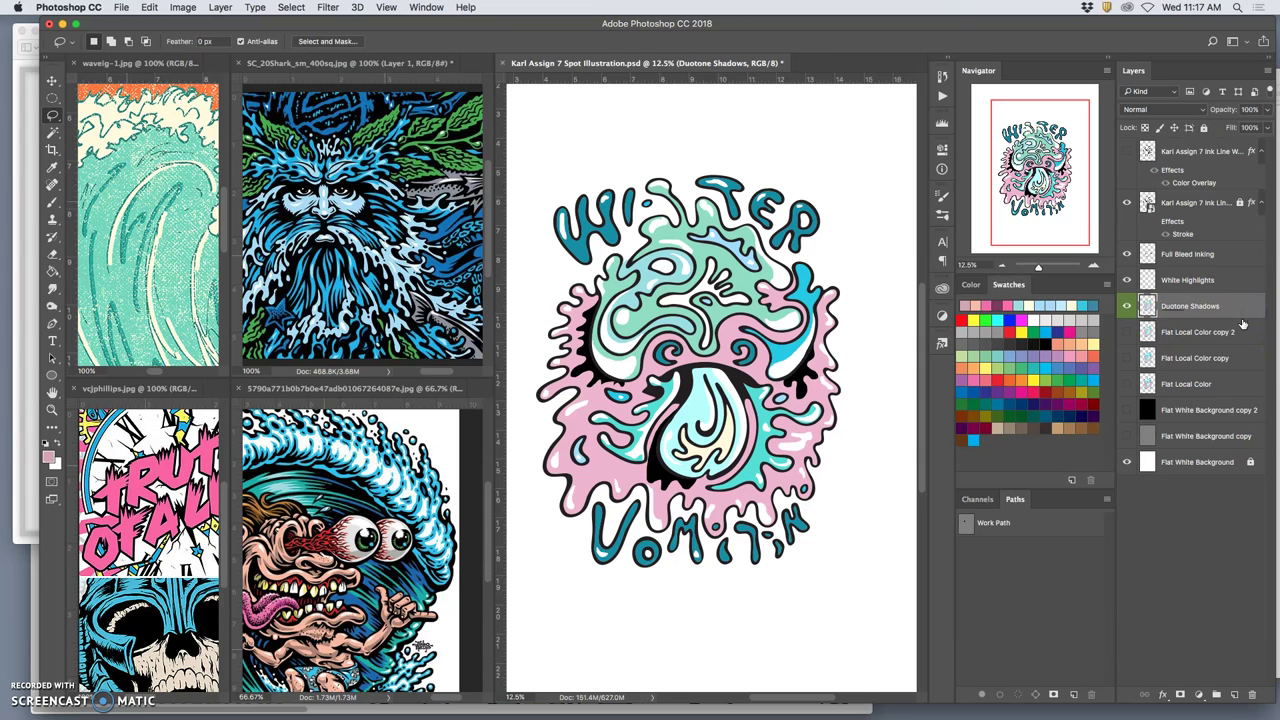
Step: Darken the Duotone Shadows layer with a Levels adjustment, setting the midtone input level to 0.49
{"action": "left_click", "coordinate": [1220, 324]}
{"action": "left_click", "coordinate": [183, 7]}
{"action": "mouse_move", "coordinate": [194, 46]}
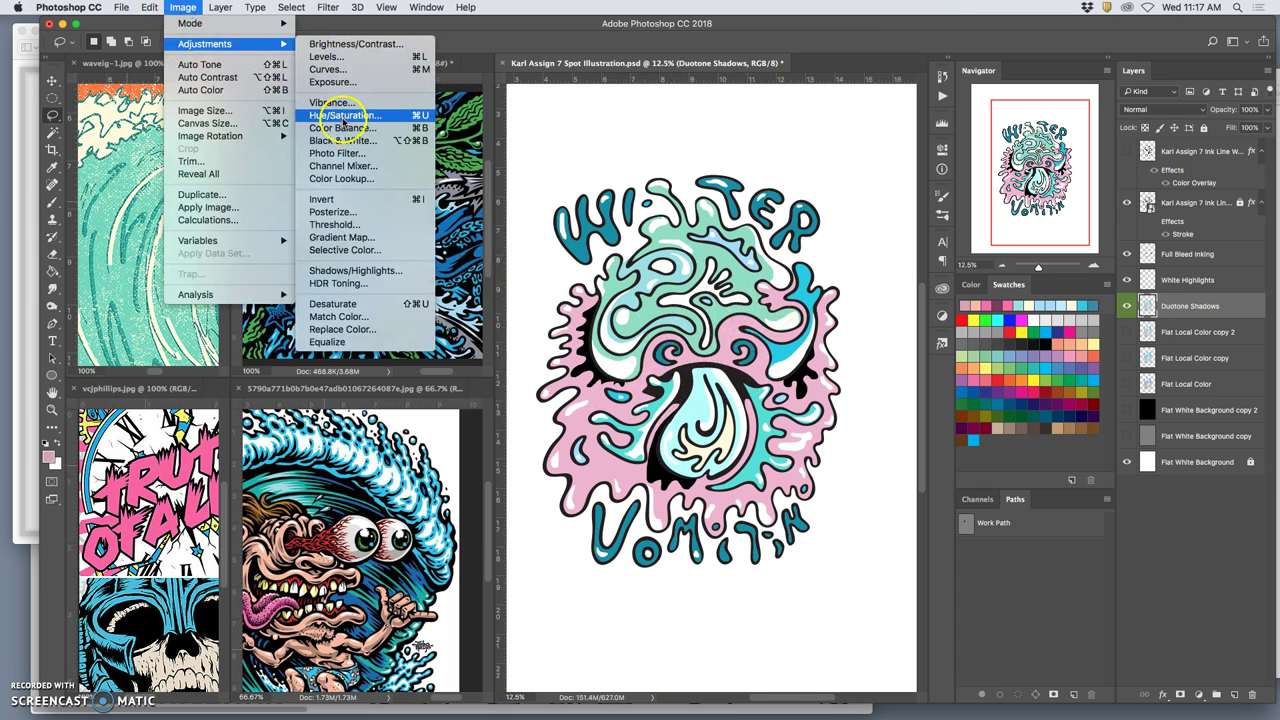
{"action": "left_click", "coordinate": [331, 60]}
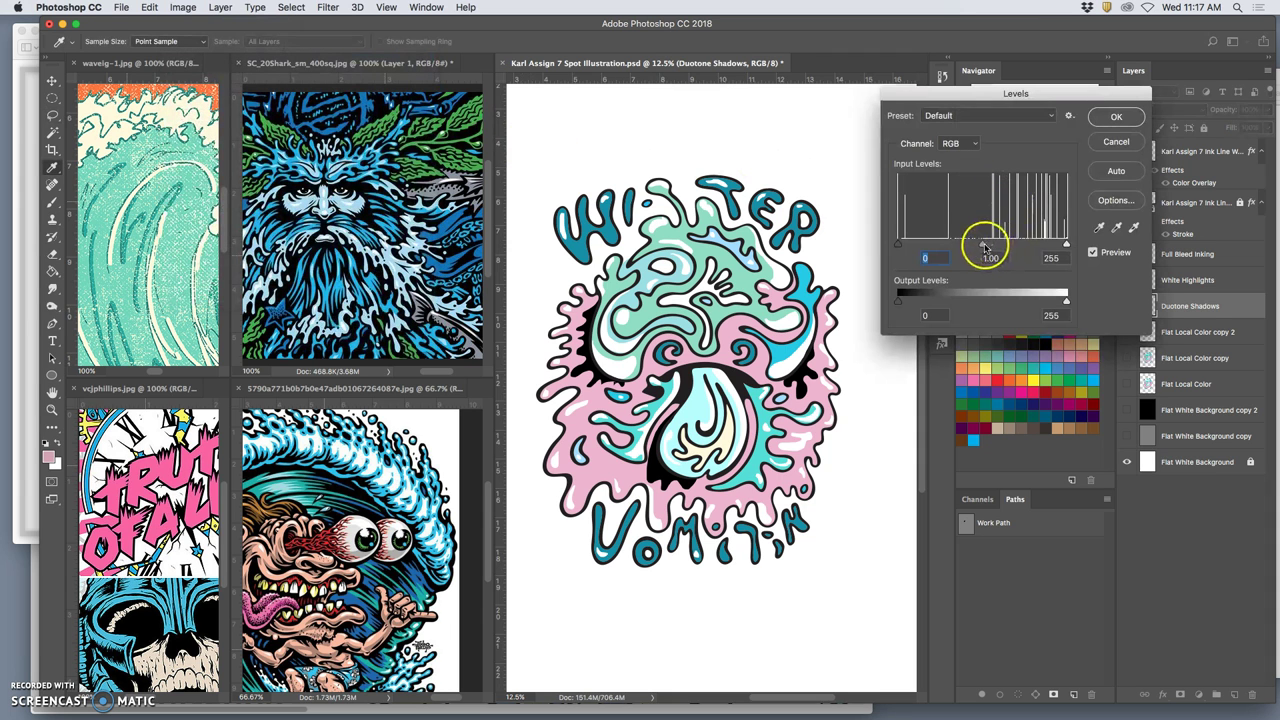
{"action": "left_click_drag", "start_coordinate": [986, 246], "coordinate": [1015, 246]}
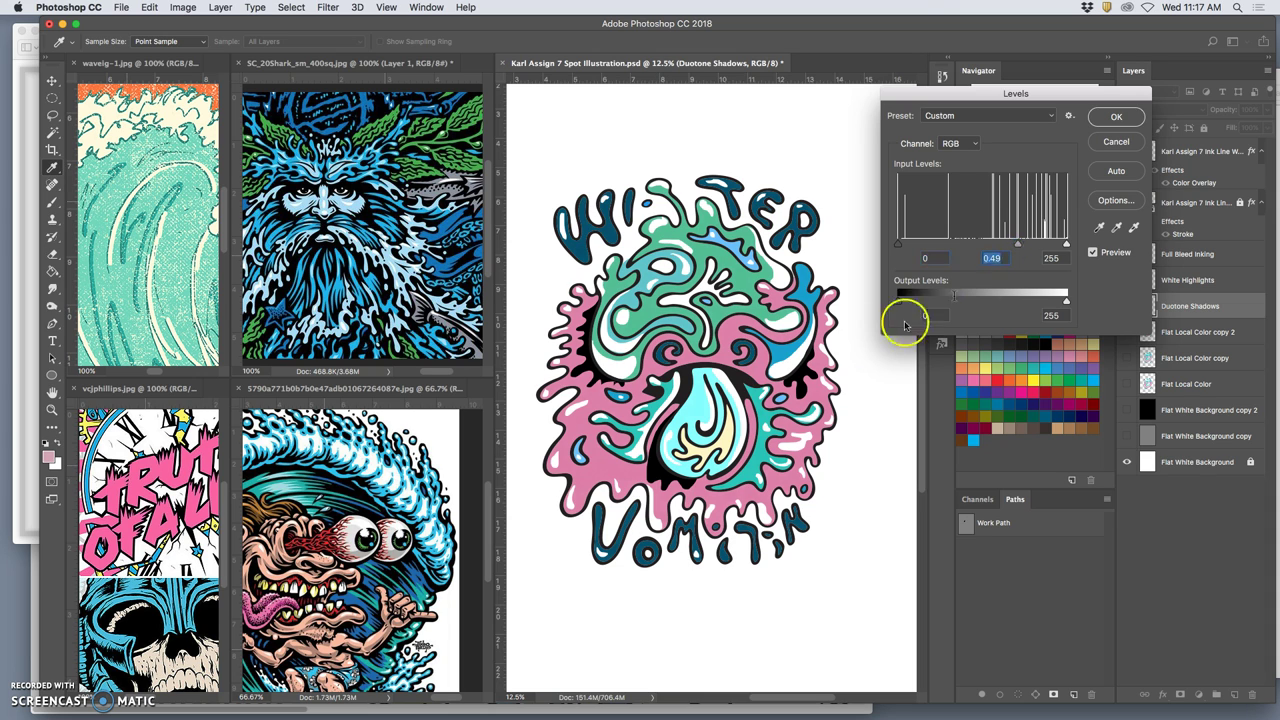
{"action": "left_click", "coordinate": [1114, 120]}
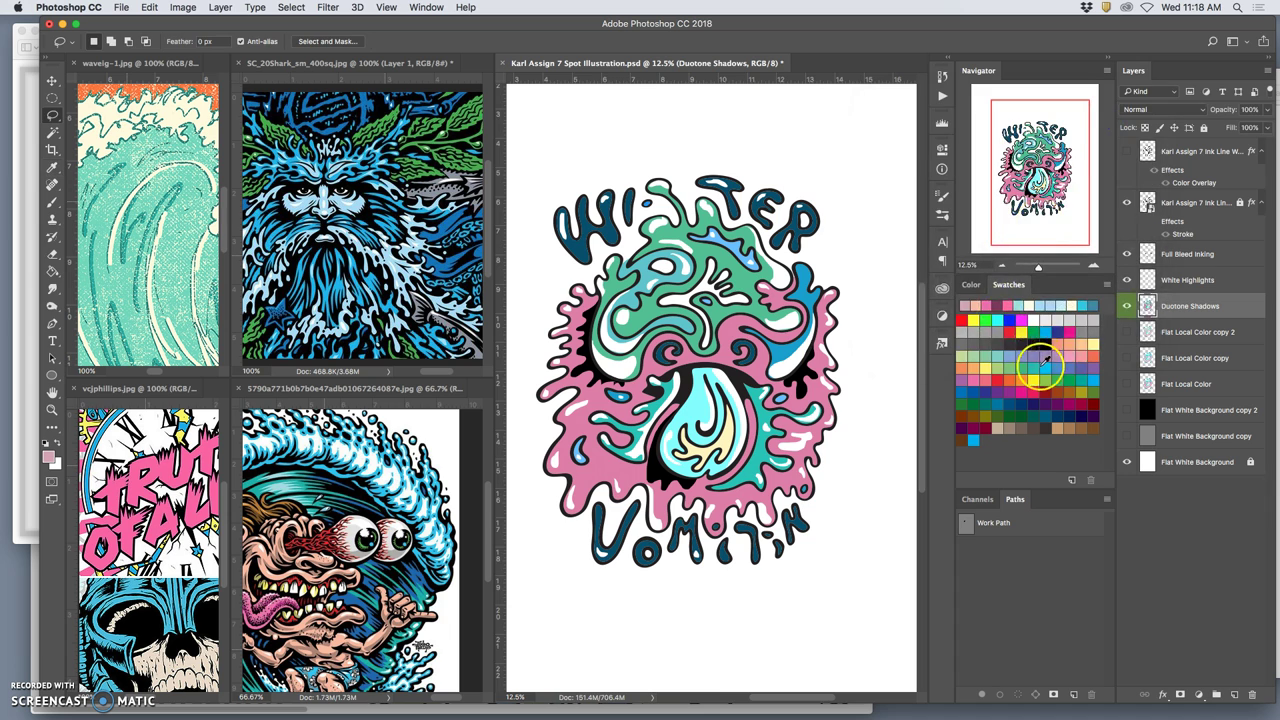
Step: Show the Flat Local Color copy 2 layer and toggle Duotone Shadows off and on to compare the flat and darkened colors
{"action": "left_click", "coordinate": [1127, 309]}
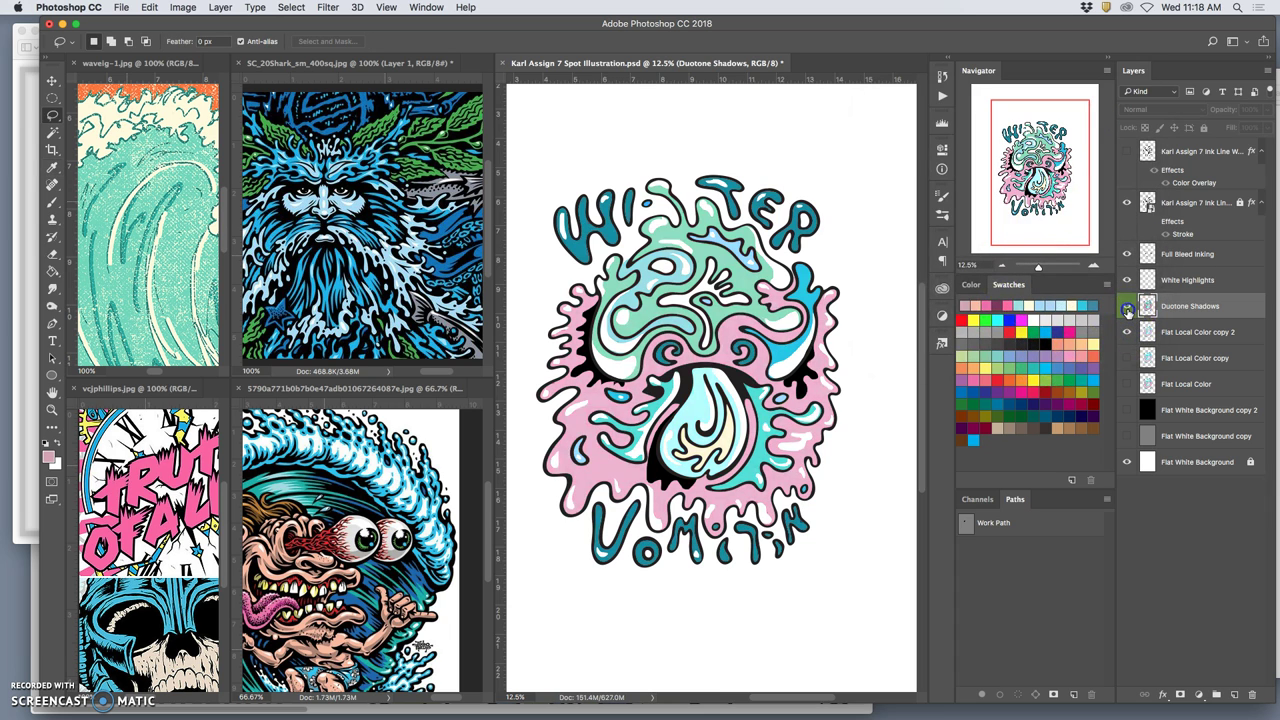
{"action": "left_click", "coordinate": [1127, 309]}
{"action": "left_click", "coordinate": [1127, 309]}
{"action": "left_click", "coordinate": [1127, 309]}
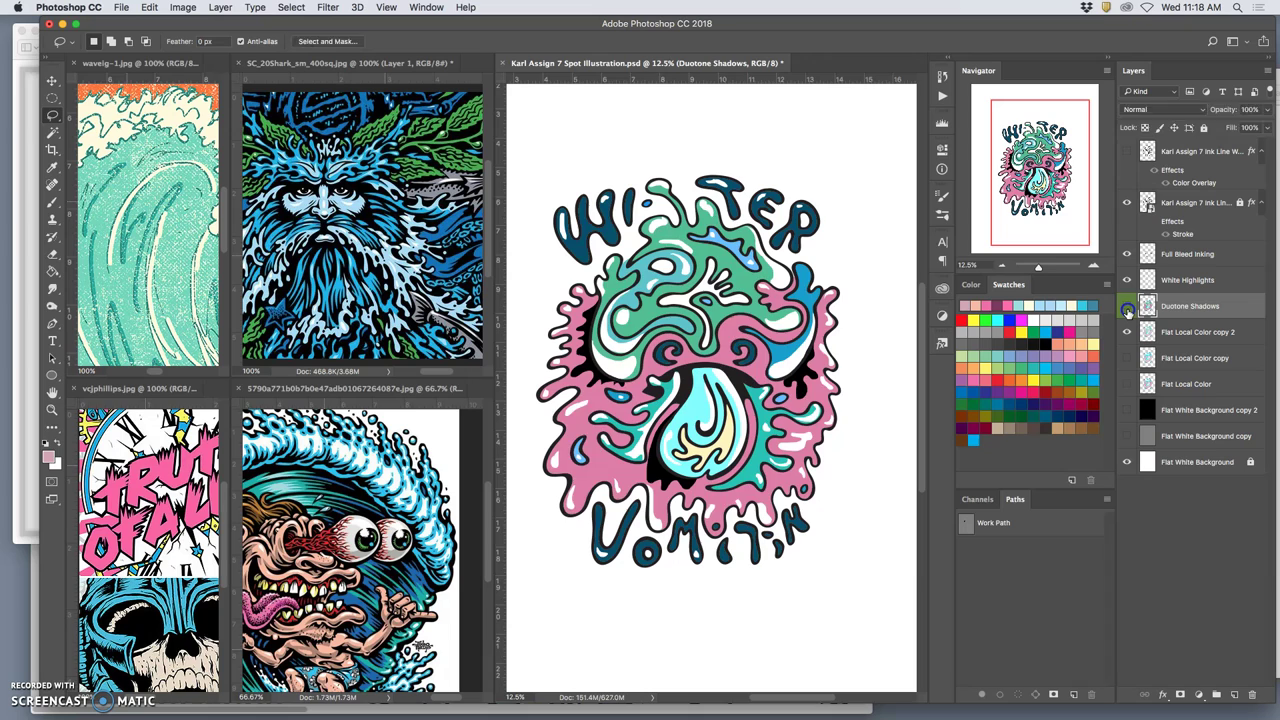
{"action": "left_click", "coordinate": [1127, 309]}
{"action": "left_click", "coordinate": [1127, 309]}
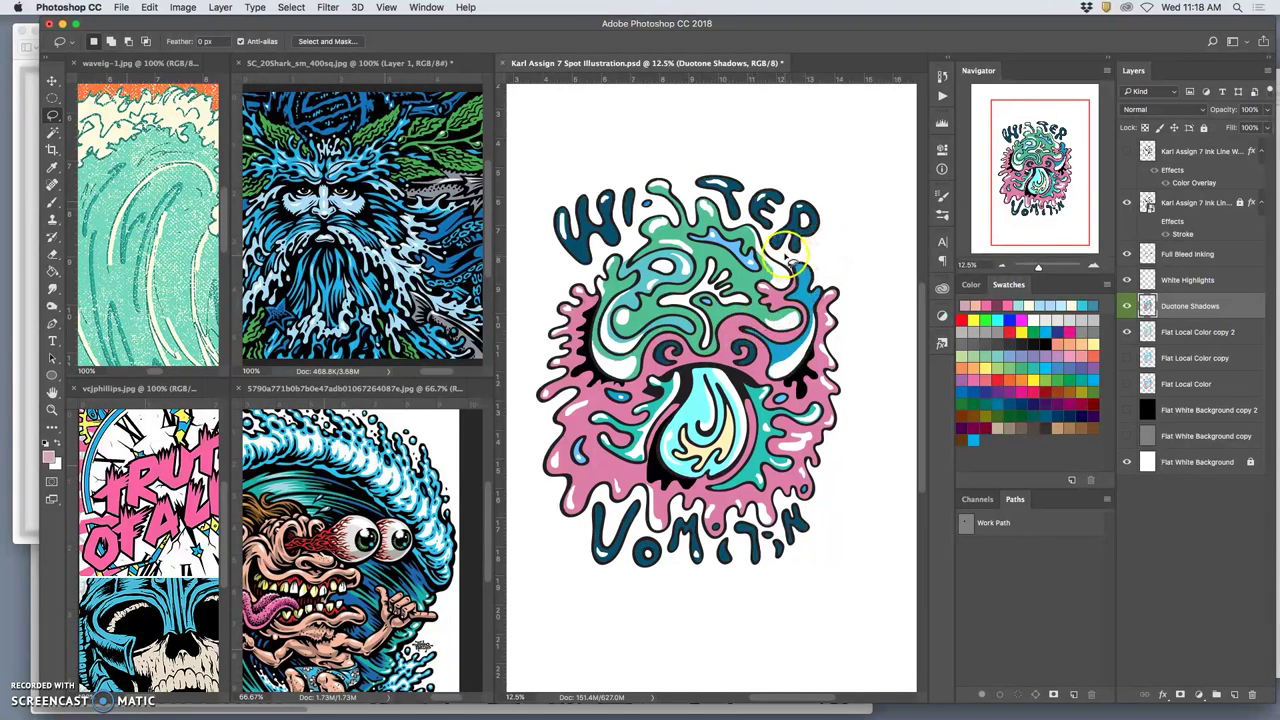
Step: Lasso the central part of the wave on the Duotone Shadows layer and delete the darkened color inside it
{"action": "mouse_move", "coordinate": [770, 254]}
{"action": "left_mouse_down"}
{"action": "mouse_move", "coordinate": [707, 208]}
{"action": "mouse_move", "coordinate": [653, 320]}
{"action": "mouse_move", "coordinate": [602, 362]}
{"action": "left_mouse_up"}
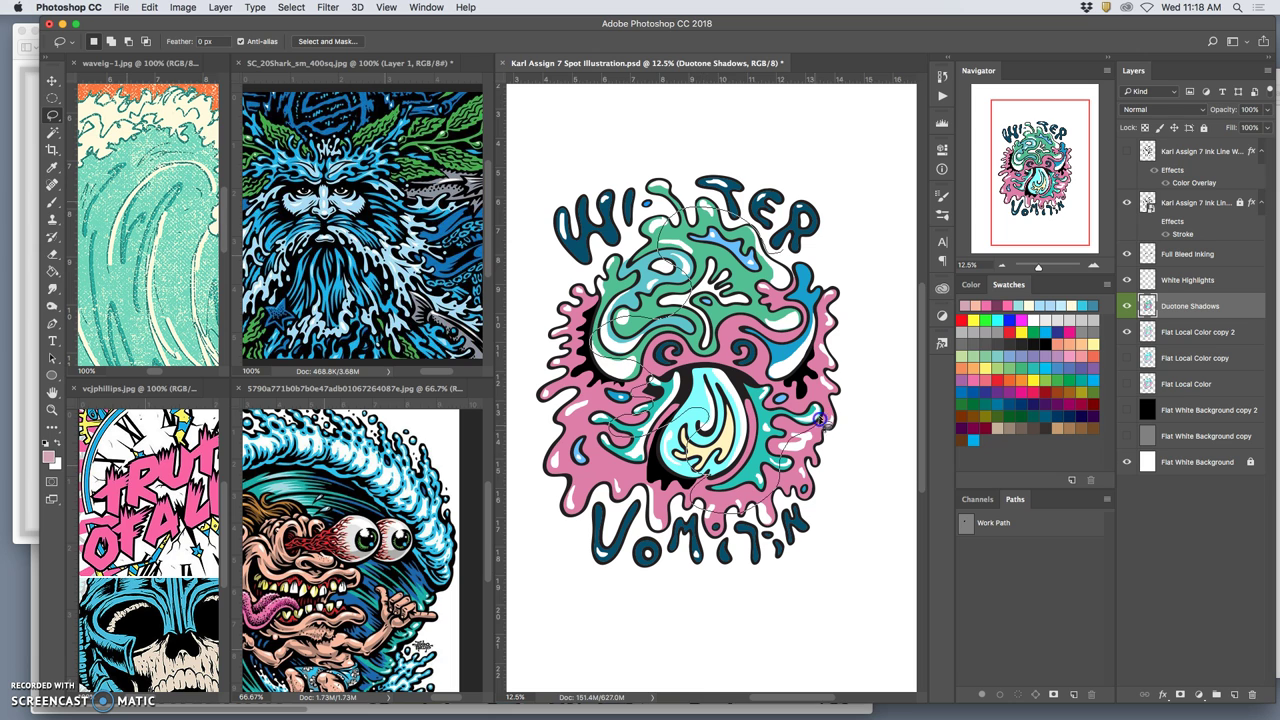
{"action": "mouse_move", "coordinate": [800, 256]}
{"action": "left_mouse_down"}
{"action": "mouse_move", "coordinate": [778, 300]}
{"action": "mouse_move", "coordinate": [790, 297]}
{"action": "left_mouse_up"}
{"action": "key", "text": "super+d"}
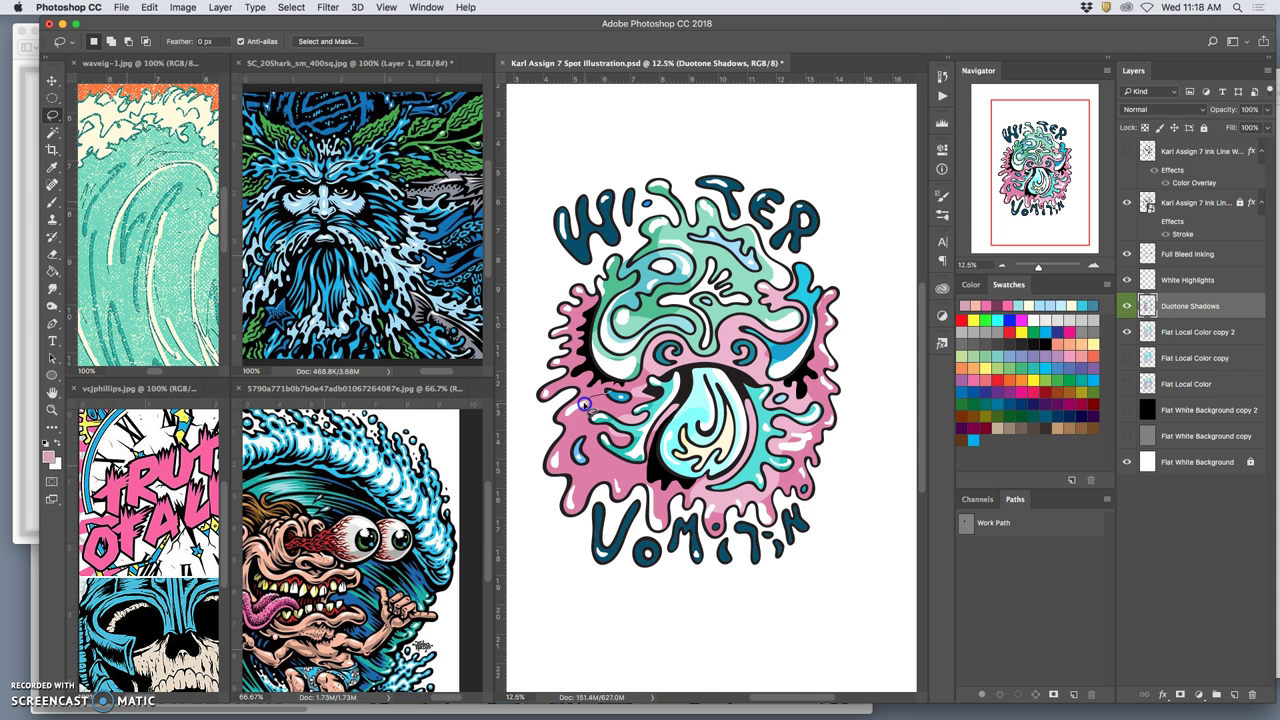
Step: Lasso a jagged, dripping area in the wave's lower-left pink section and delete its darkened color
{"action": "left_click_drag", "start_coordinate": [583, 406], "coordinate": [604, 388]}
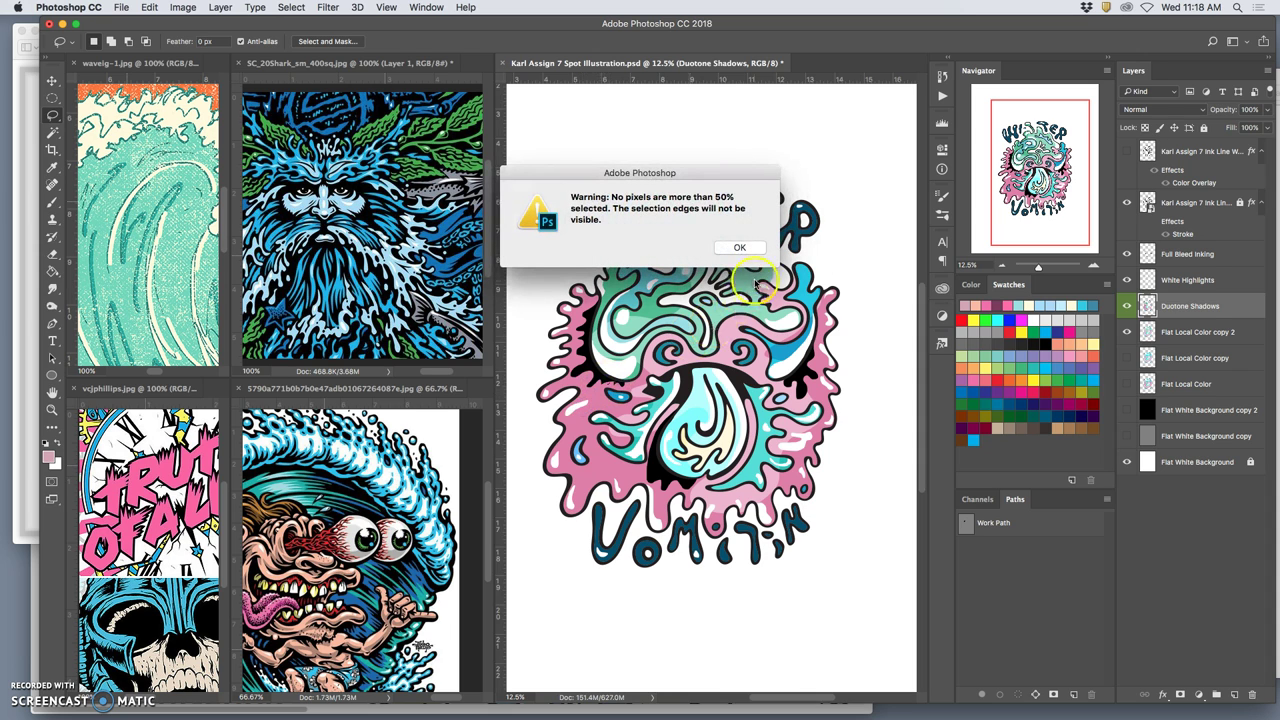
{"action": "left_click", "coordinate": [748, 250]}
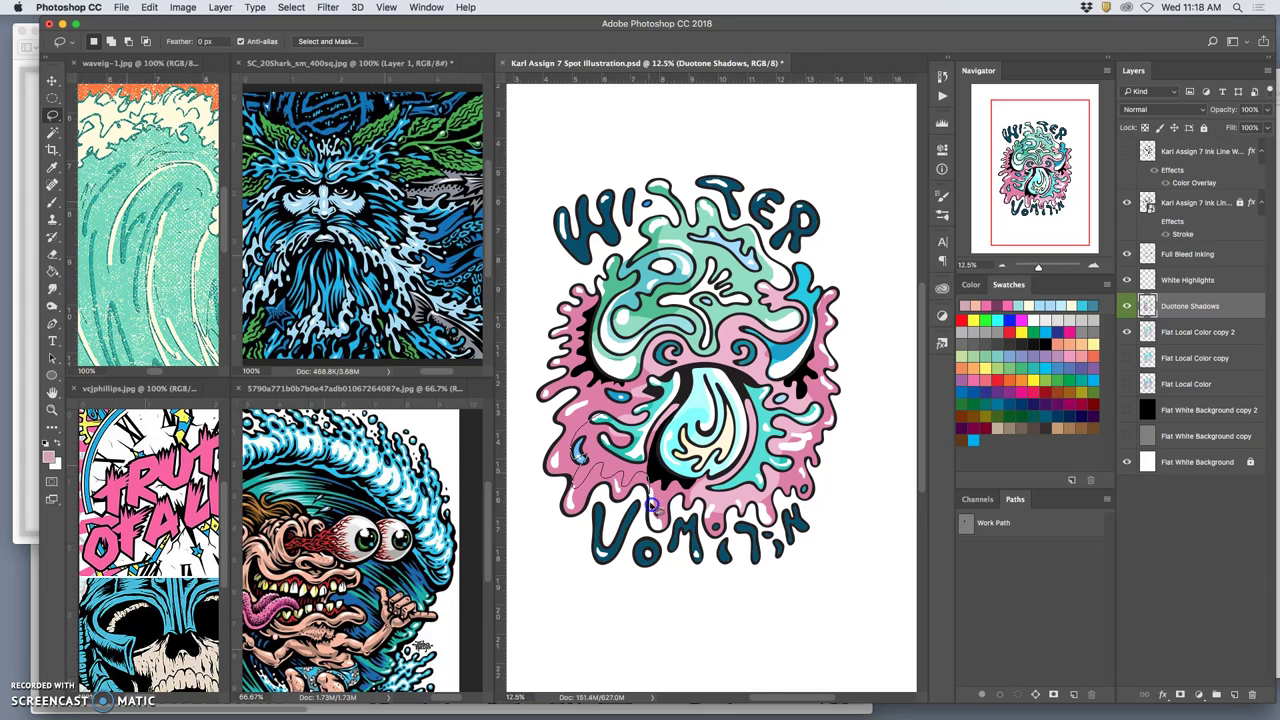
{"action": "left_click_drag", "start_coordinate": [606, 426], "coordinate": [602, 421]}
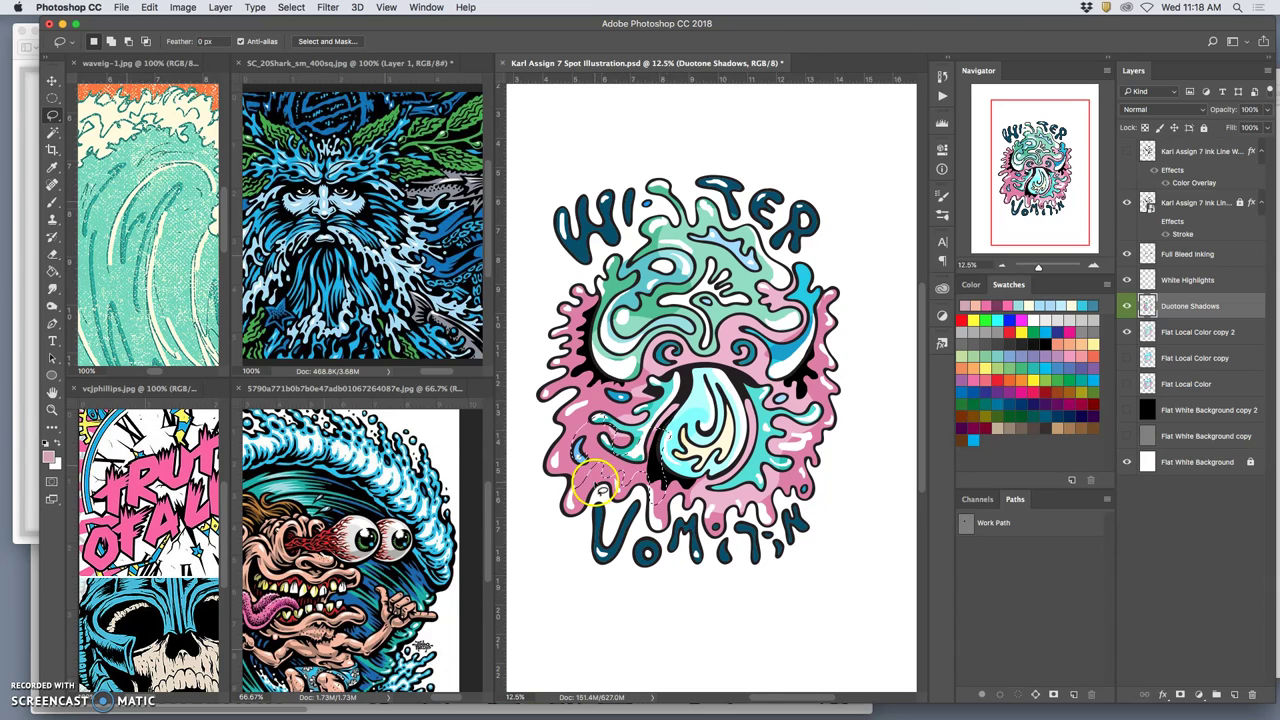
{"action": "key", "text": "alt+BackSpace"}
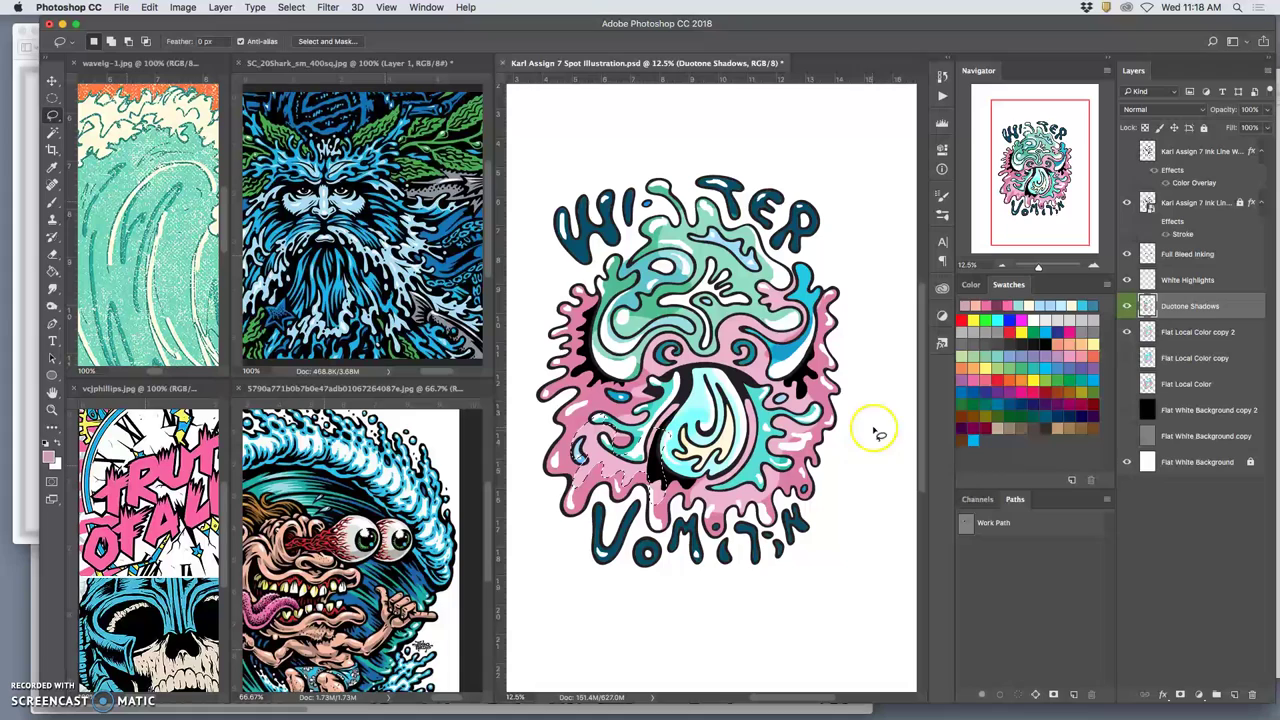
Step: Lasso and delete more darkened patches around the teal splashes and the central drop
{"action": "left_click", "coordinate": [640, 436]}
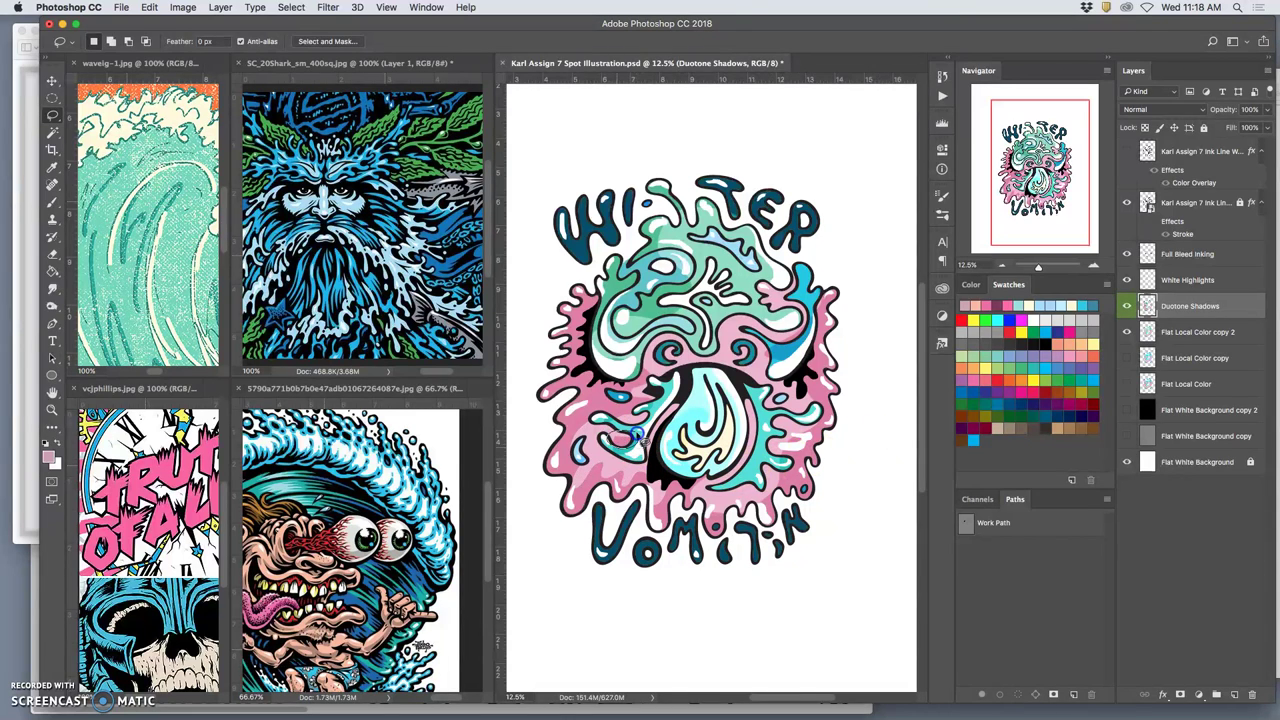
{"action": "left_click", "coordinate": [846, 404]}
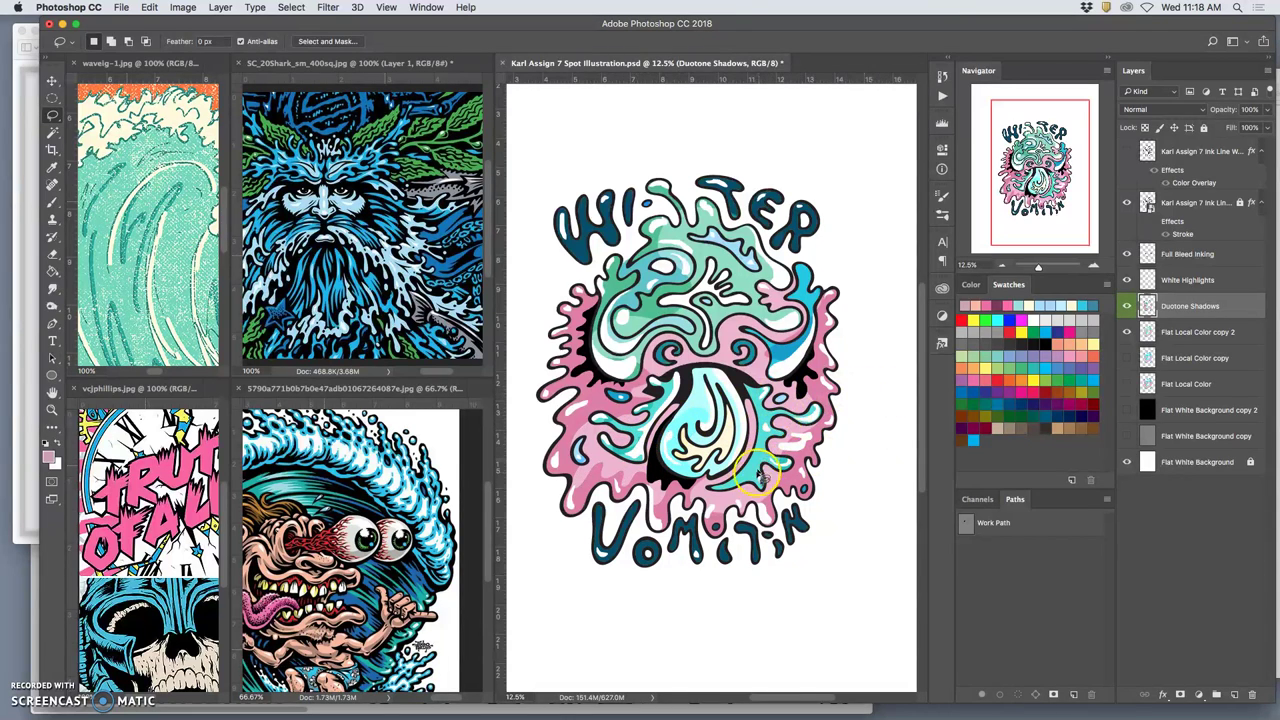
{"action": "left_click", "coordinate": [719, 328]}
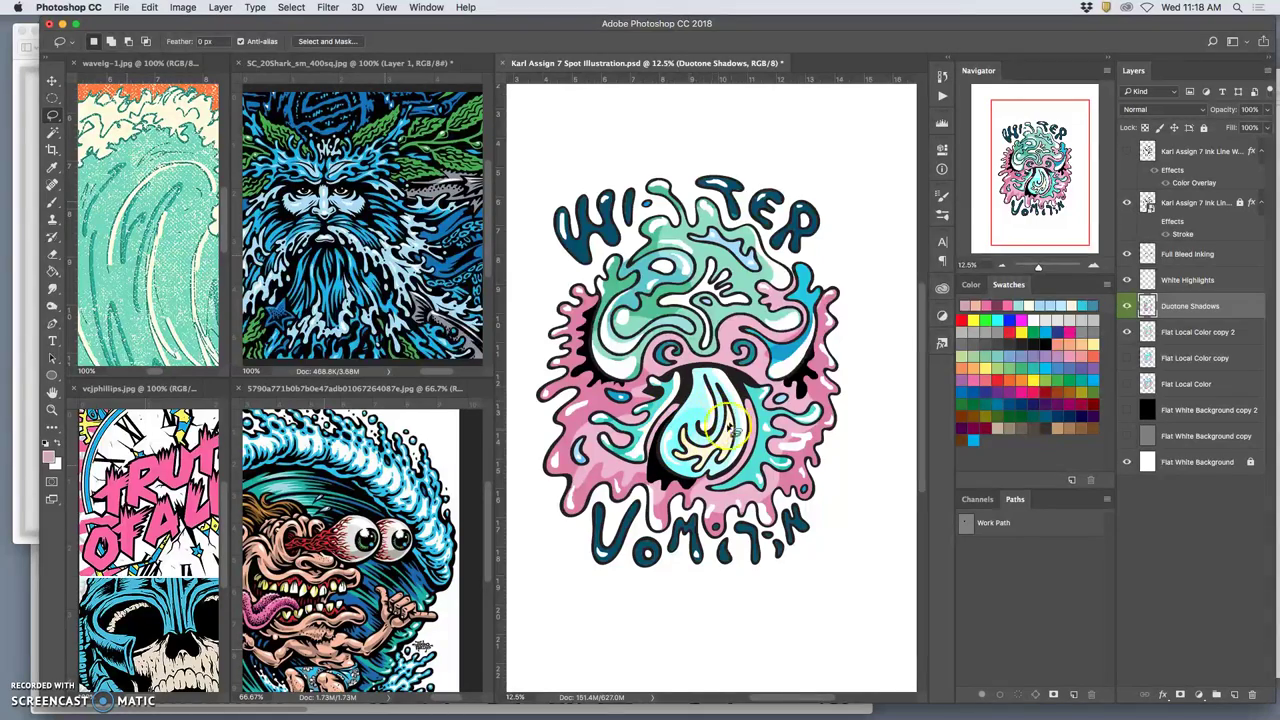
Step: Lasso a patch in the upper-left curl of the green wave and delete its darkened color
{"action": "key", "text": "super+plus"}
{"action": "key", "text": "super+plus"}
{"action": "key", "text": "super+plus"}
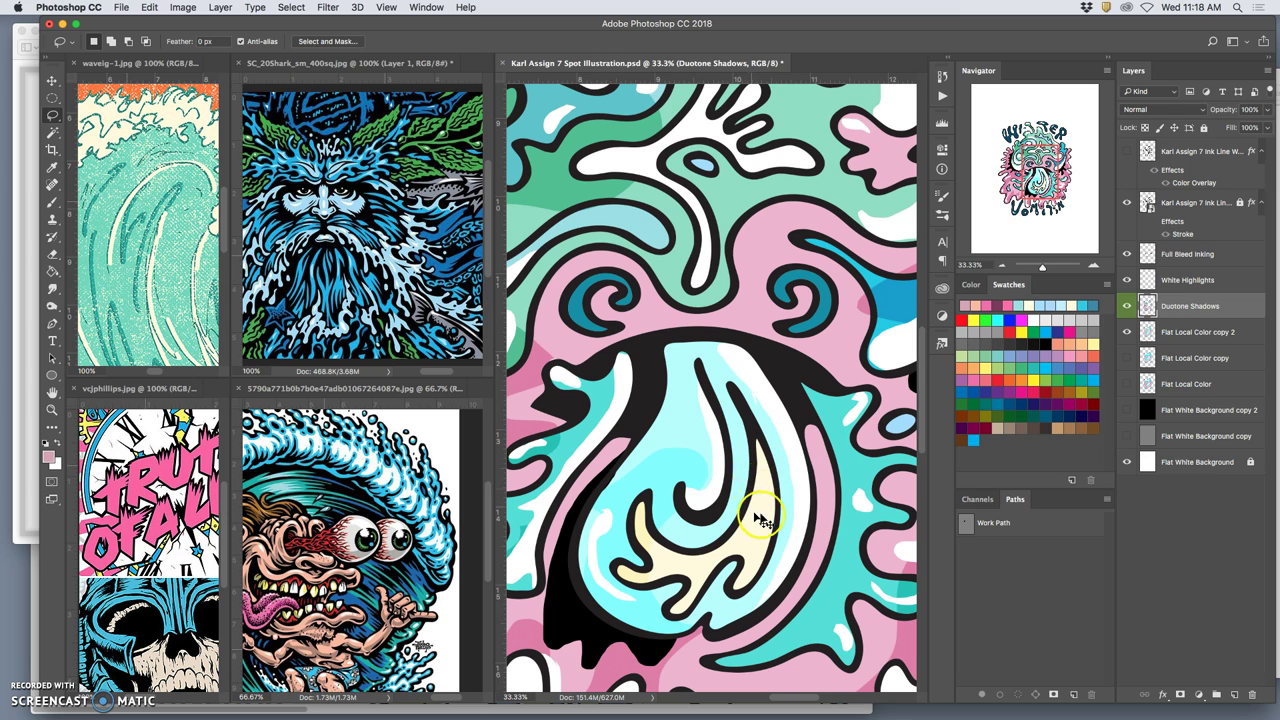
{"action": "key", "text": "super+minus"}
{"action": "key", "text": "super+minus"}
{"action": "key", "text": "super+minus"}
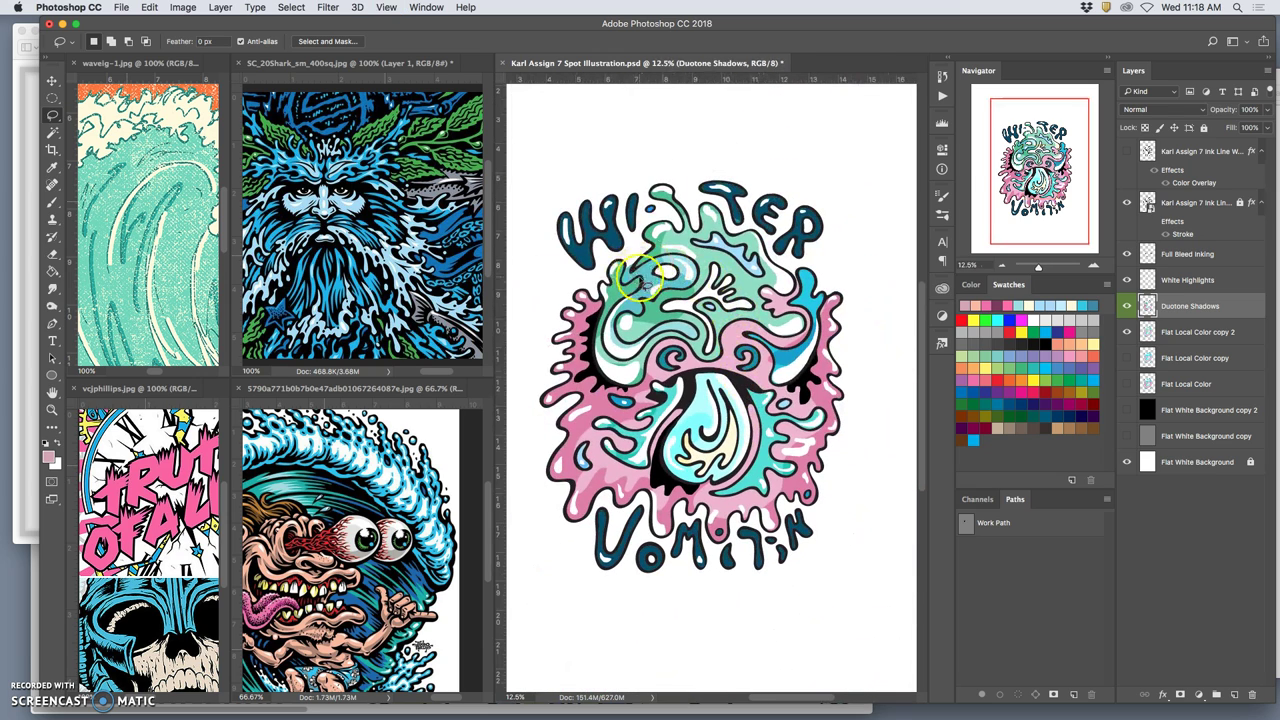
{"action": "left_click", "coordinate": [672, 300]}
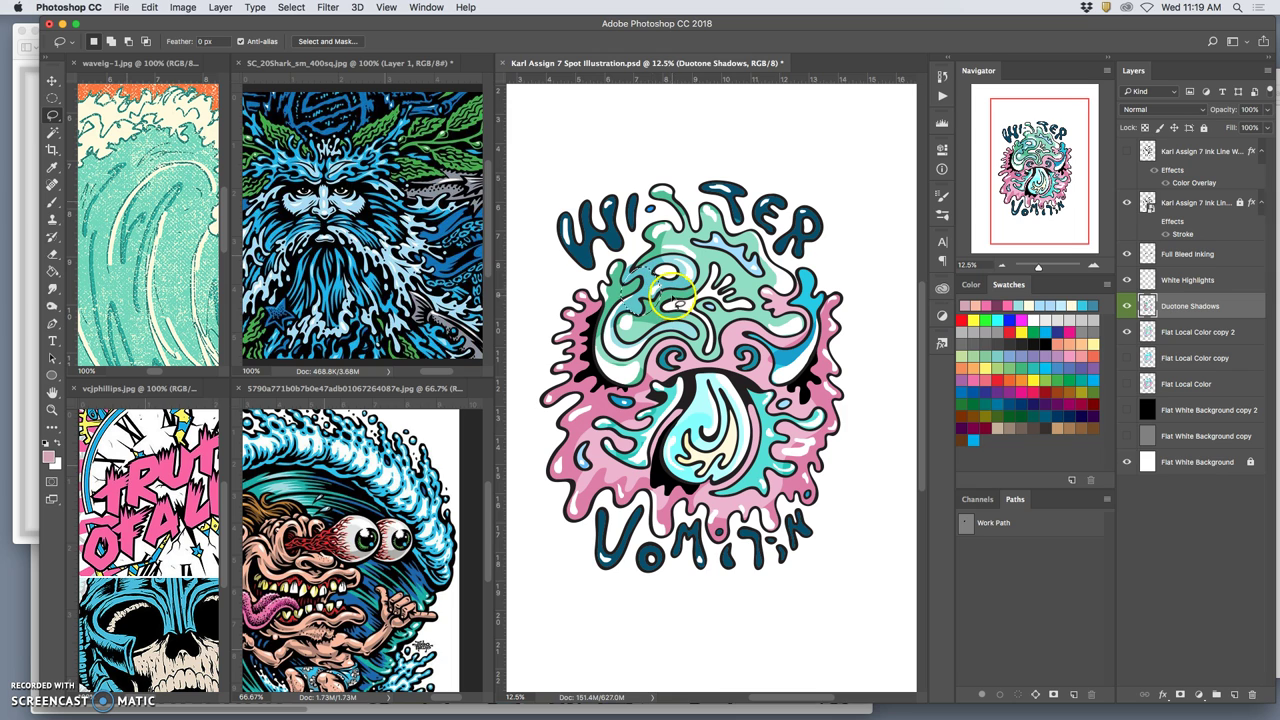
{"action": "key", "text": "BackSpace"}
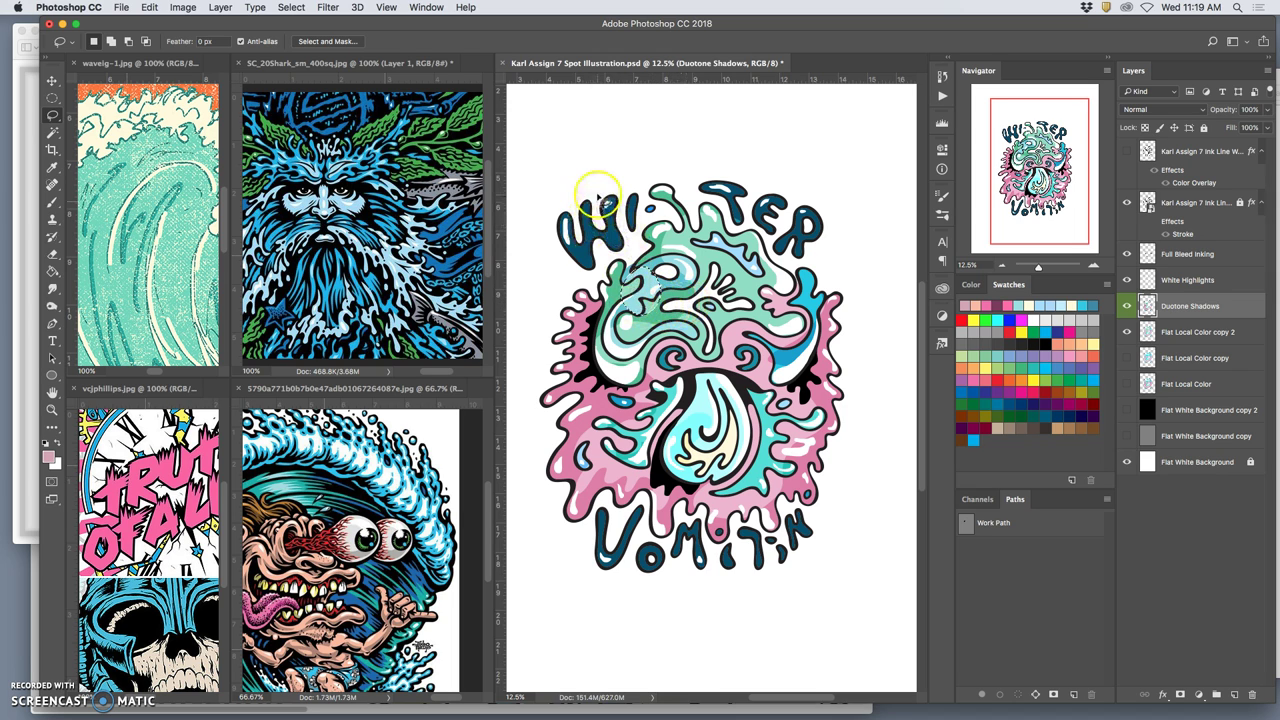
Step: Lasso parts of the letters in the upper lettering and delete their darkened color to leave partial shadows
{"action": "left_click", "coordinate": [636, 181]}
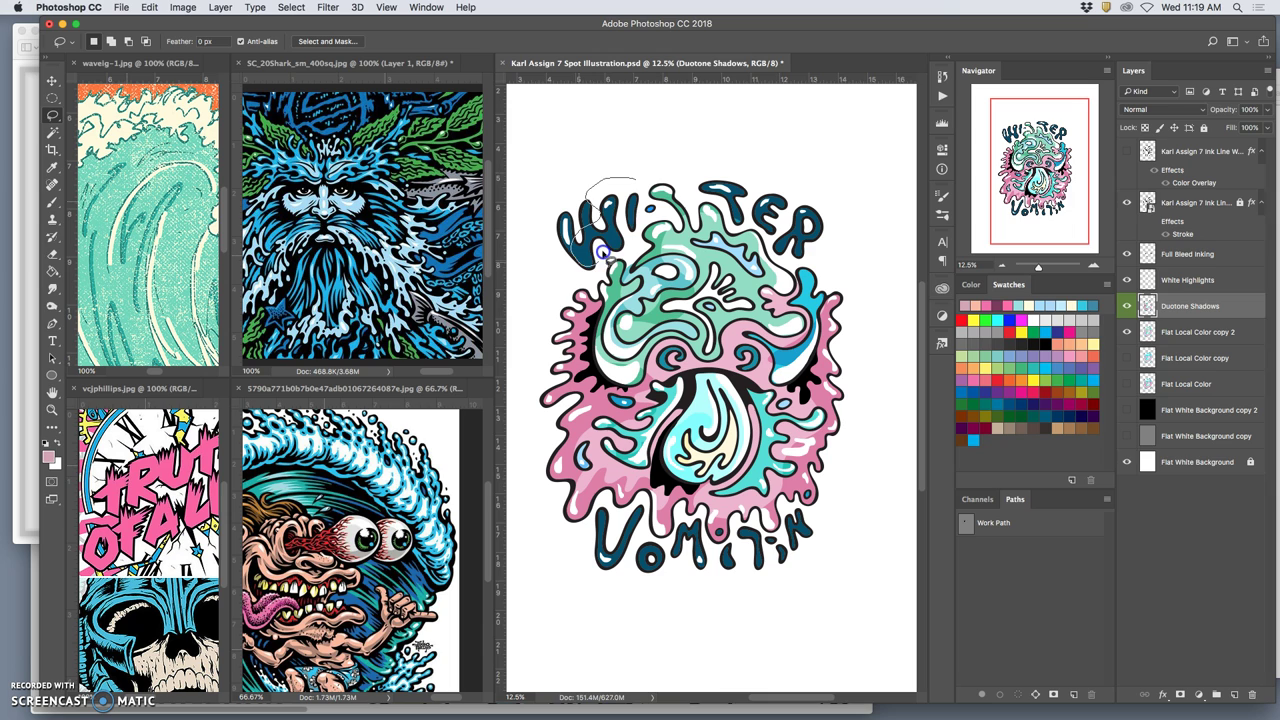
{"action": "left_click_drag", "start_coordinate": [602, 252], "coordinate": [648, 176]}
{"action": "key", "text": "BackSpace"}
{"action": "left_click", "coordinate": [711, 175]}
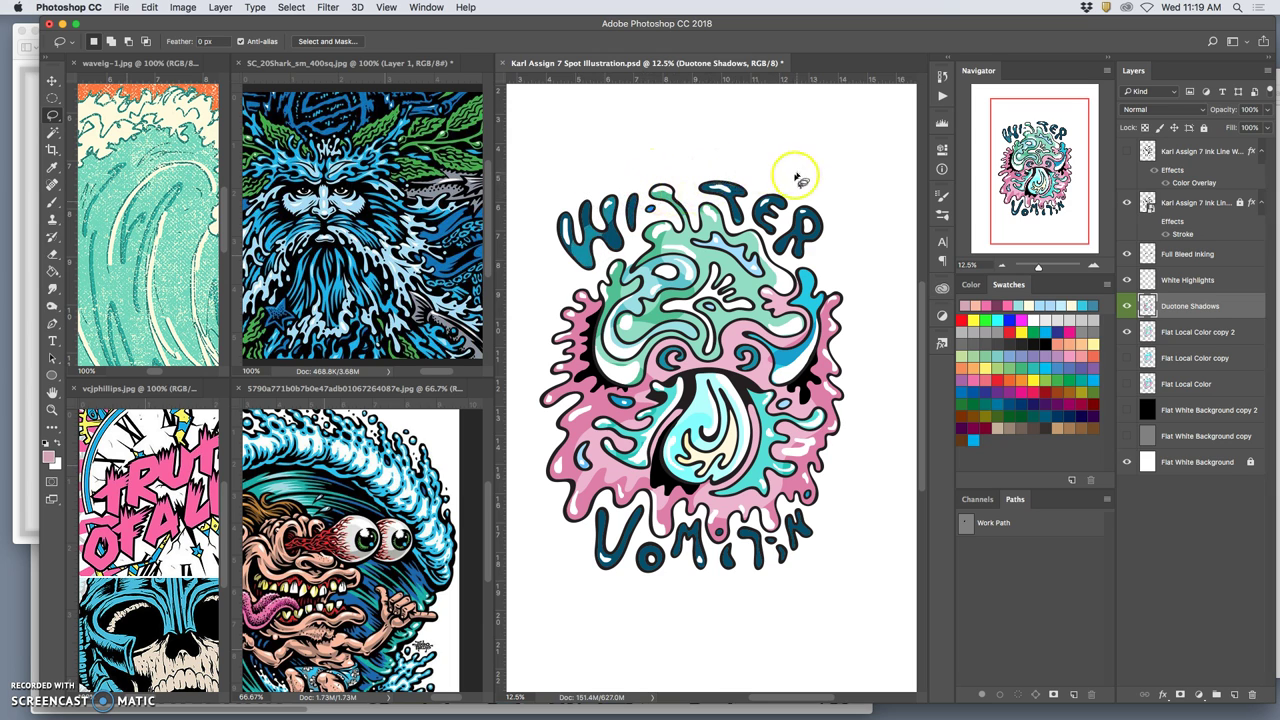
{"action": "mouse_move", "coordinate": [800, 178]}
{"action": "left_mouse_down"}
{"action": "mouse_move", "coordinate": [768, 197]}
{"action": "mouse_move", "coordinate": [727, 184]}
{"action": "mouse_move", "coordinate": [718, 210]}
{"action": "mouse_move", "coordinate": [755, 213]}
{"action": "mouse_move", "coordinate": [781, 248]}
{"action": "mouse_move", "coordinate": [829, 240]}
{"action": "mouse_move", "coordinate": [781, 217]}
{"action": "mouse_move", "coordinate": [839, 184]}
{"action": "left_mouse_up"}
{"action": "key", "text": "BackSpace"}
{"action": "left_click", "coordinate": [862, 192]}
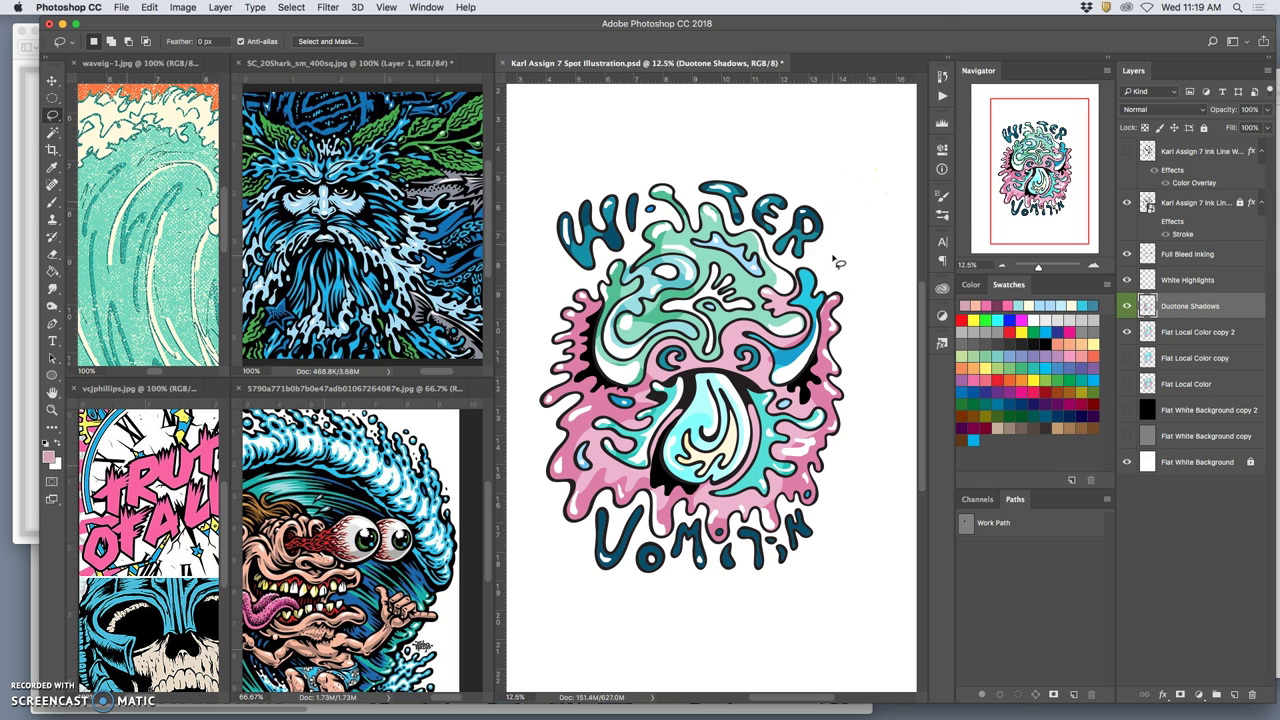
{"action": "mouse_move", "coordinate": [829, 206]}
{"action": "left_mouse_down"}
{"action": "mouse_move", "coordinate": [817, 196]}
{"action": "mouse_move", "coordinate": [824, 222]}
{"action": "left_mouse_up"}
Step: Try to delete darkened color from the blue splash on the wave's right side and undo the attempt
{"action": "left_click", "coordinate": [815, 332]}
{"action": "key", "text": "alt+super+z"}
{"action": "key", "text": "alt+super+z"}
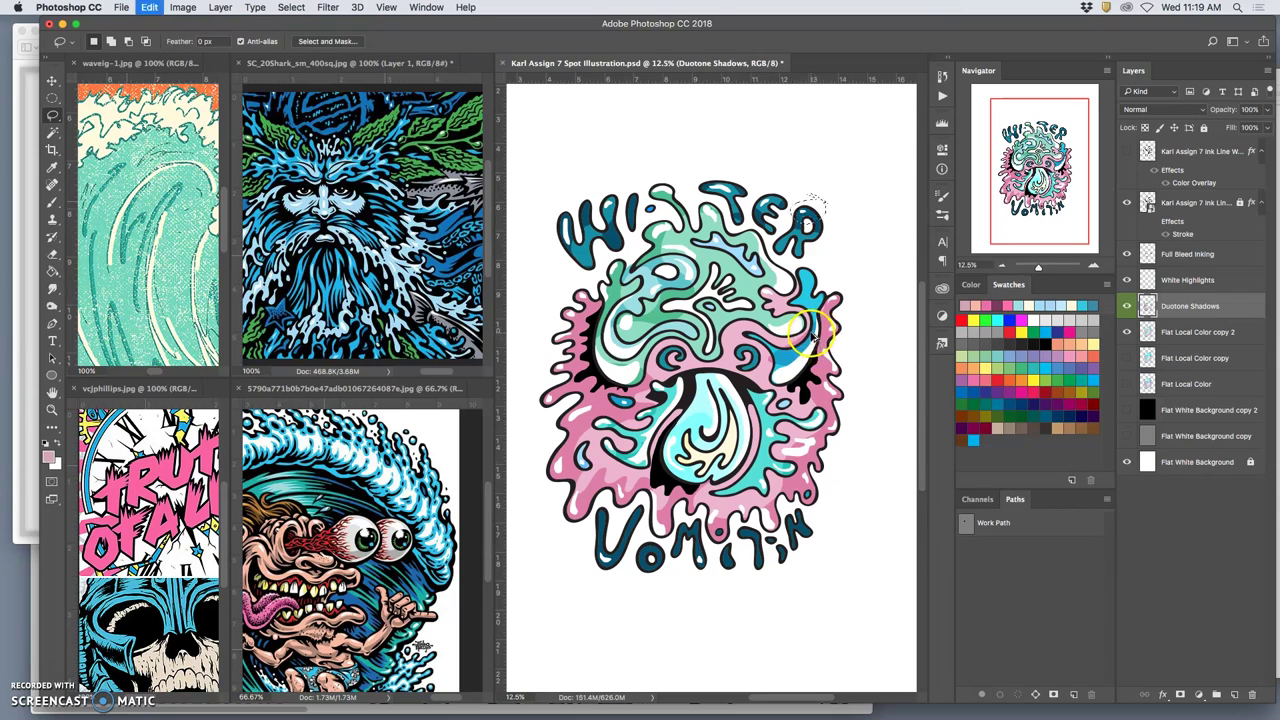
{"action": "left_click", "coordinate": [790, 383]}
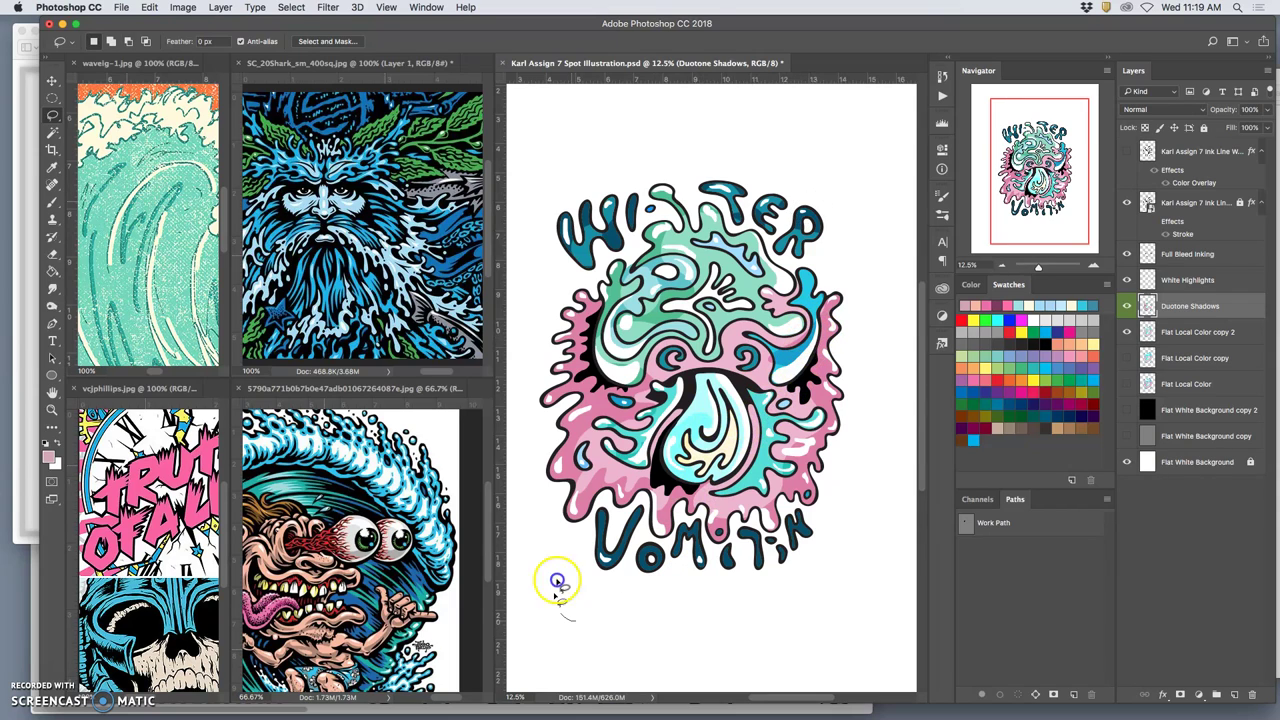
Step: Lasso and delete parts of the darkened color across the lower lettering and along the pink lower-right edge
{"action": "mouse_move", "coordinate": [575, 620]}
{"action": "left_mouse_down"}
{"action": "mouse_move", "coordinate": [712, 518]}
{"action": "mouse_move", "coordinate": [843, 536]}
{"action": "left_mouse_up"}
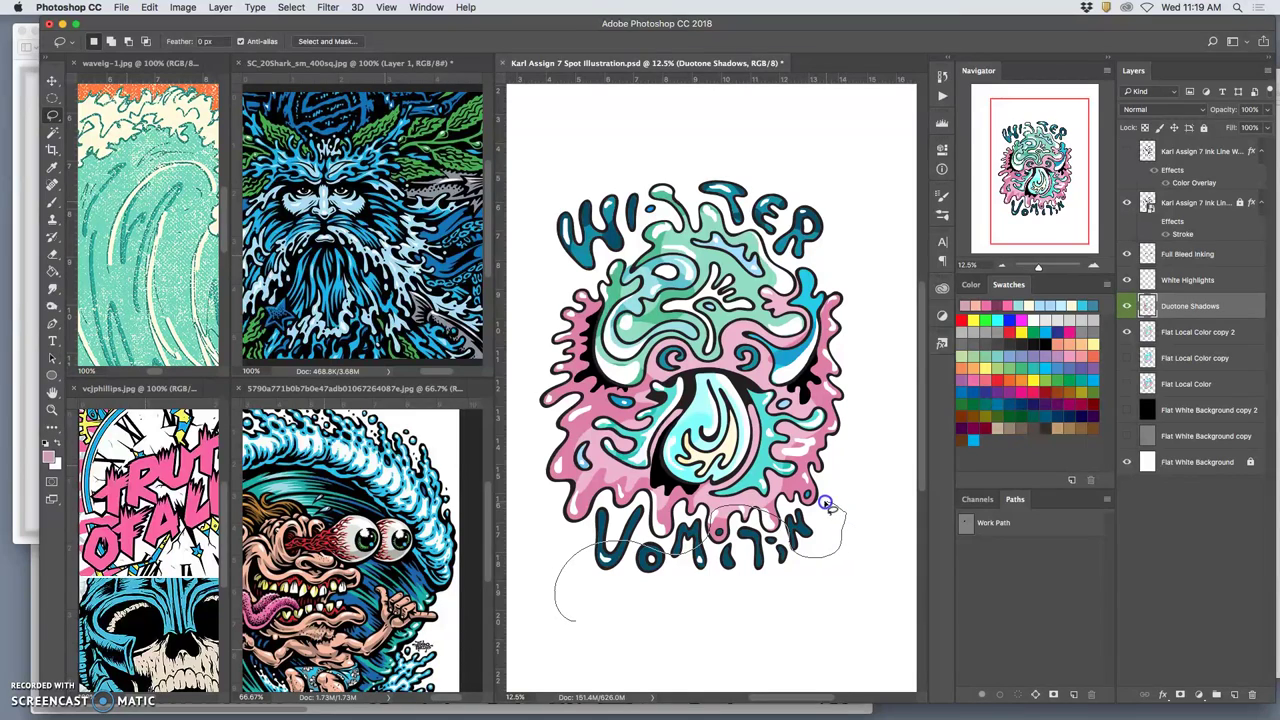
{"action": "left_click_drag", "start_coordinate": [693, 594], "coordinate": [609, 603]}
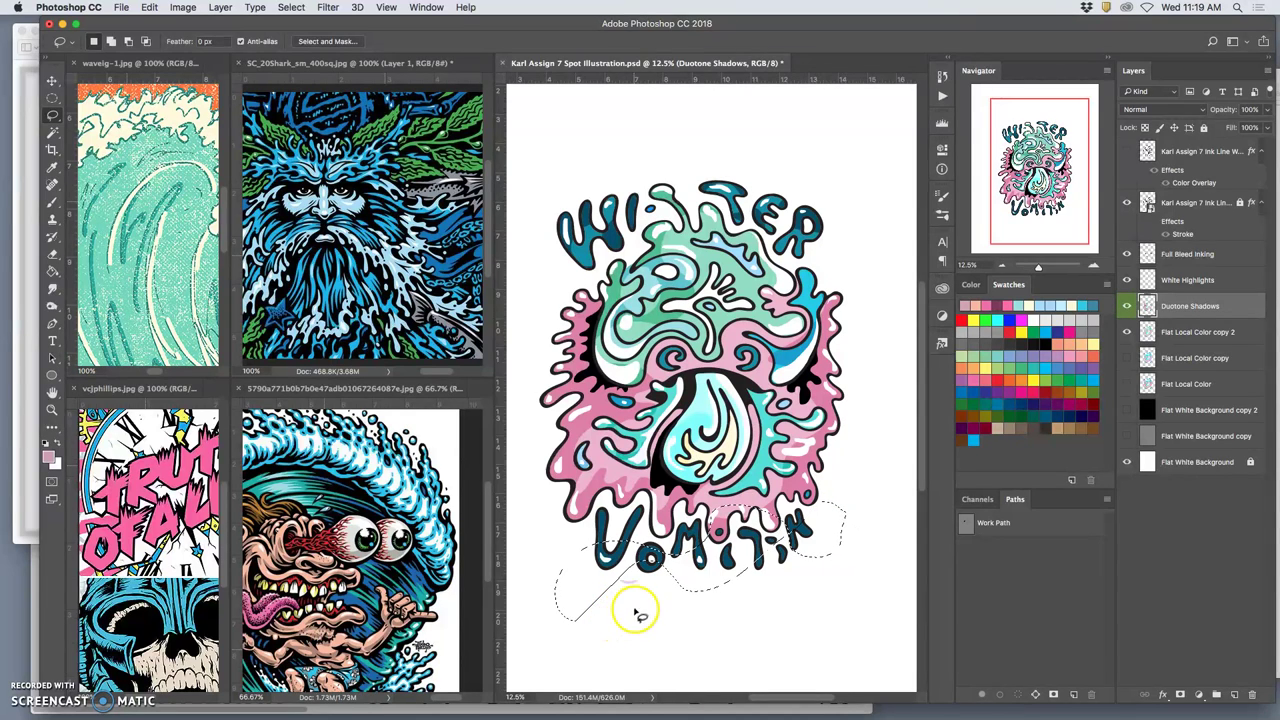
{"action": "left_click", "coordinate": [813, 518]}
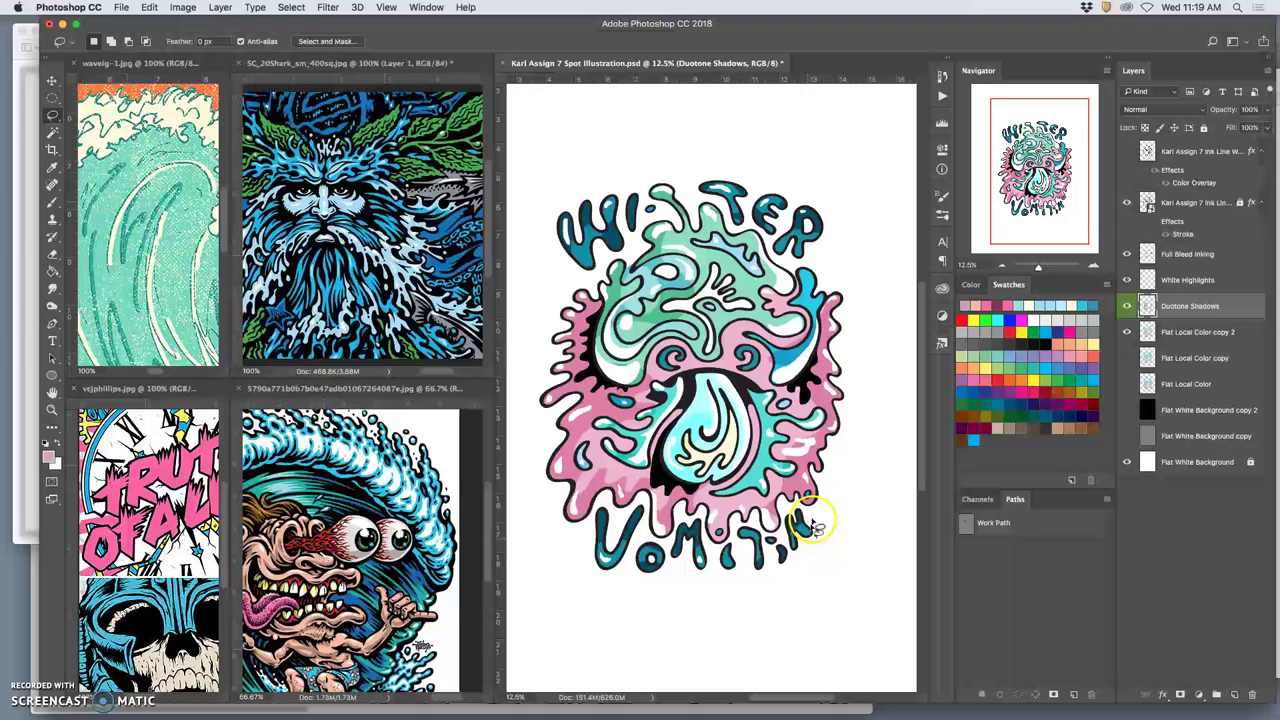
{"action": "left_click", "coordinate": [822, 548]}
{"action": "left_click", "coordinate": [830, 461]}
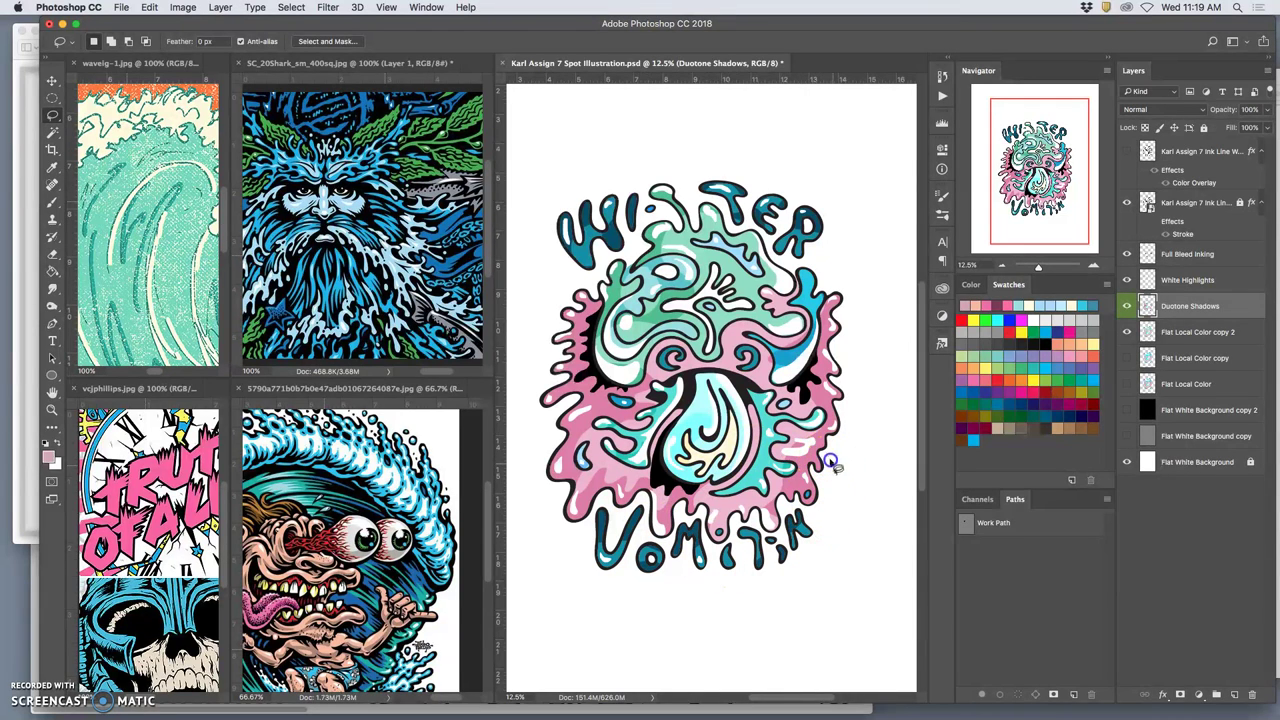
{"action": "left_click", "coordinate": [847, 464]}
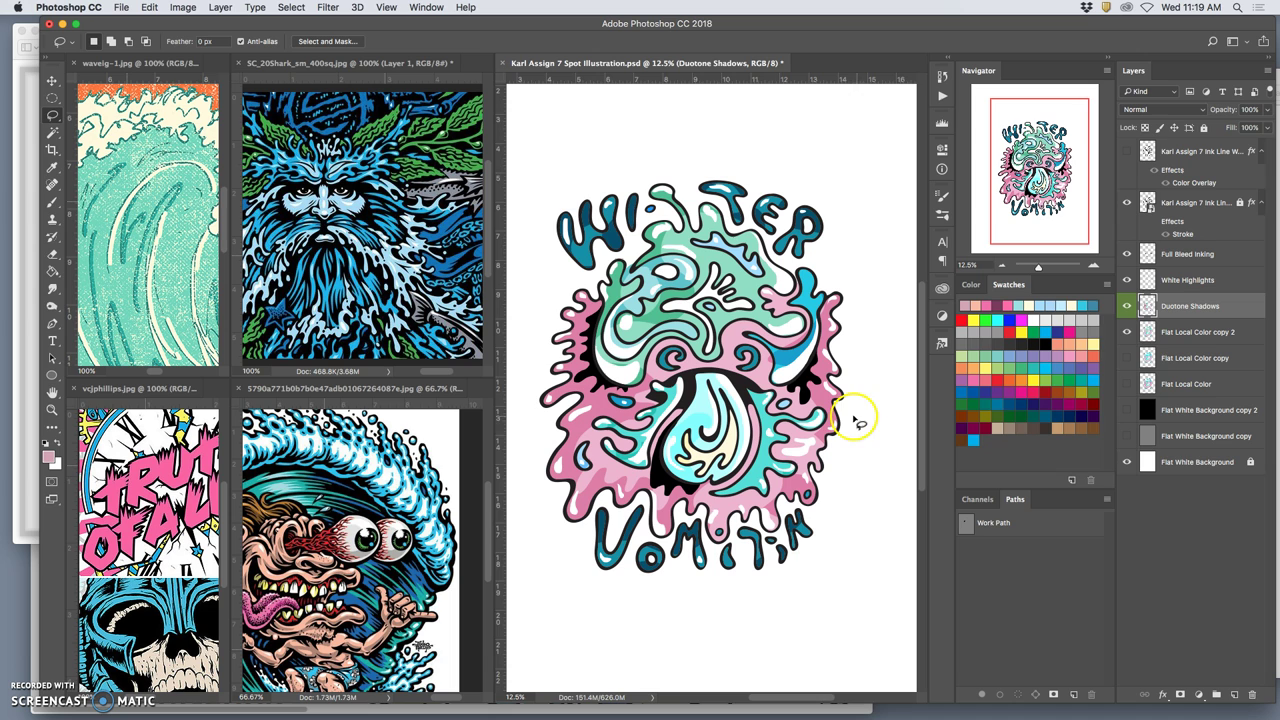
Step: Toggle the Duotone Shadows layer off and on to compare the artwork with and without its shadows
{"action": "left_click", "coordinate": [1128, 306]}
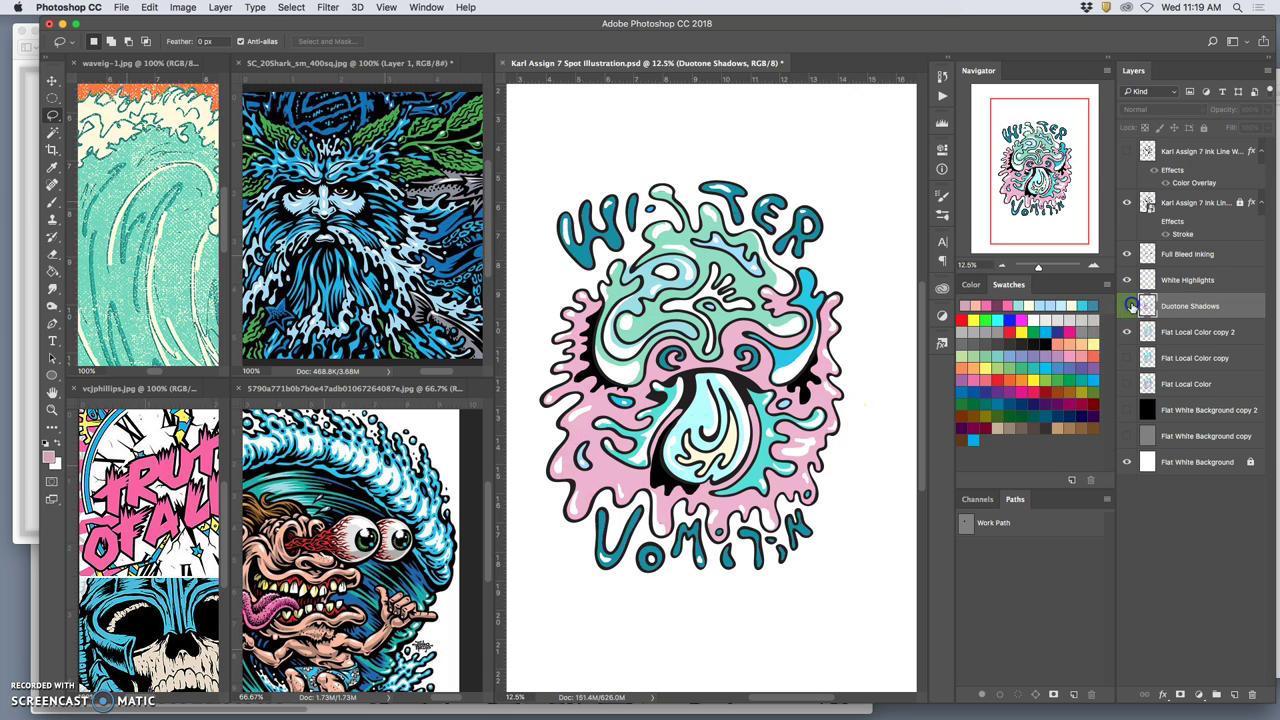
{"action": "left_click", "coordinate": [1128, 306]}
{"action": "left_click", "coordinate": [1128, 306]}
{"action": "left_click", "coordinate": [1128, 306]}
{"action": "left_click", "coordinate": [1128, 306]}
{"action": "left_click", "coordinate": [1128, 306]}
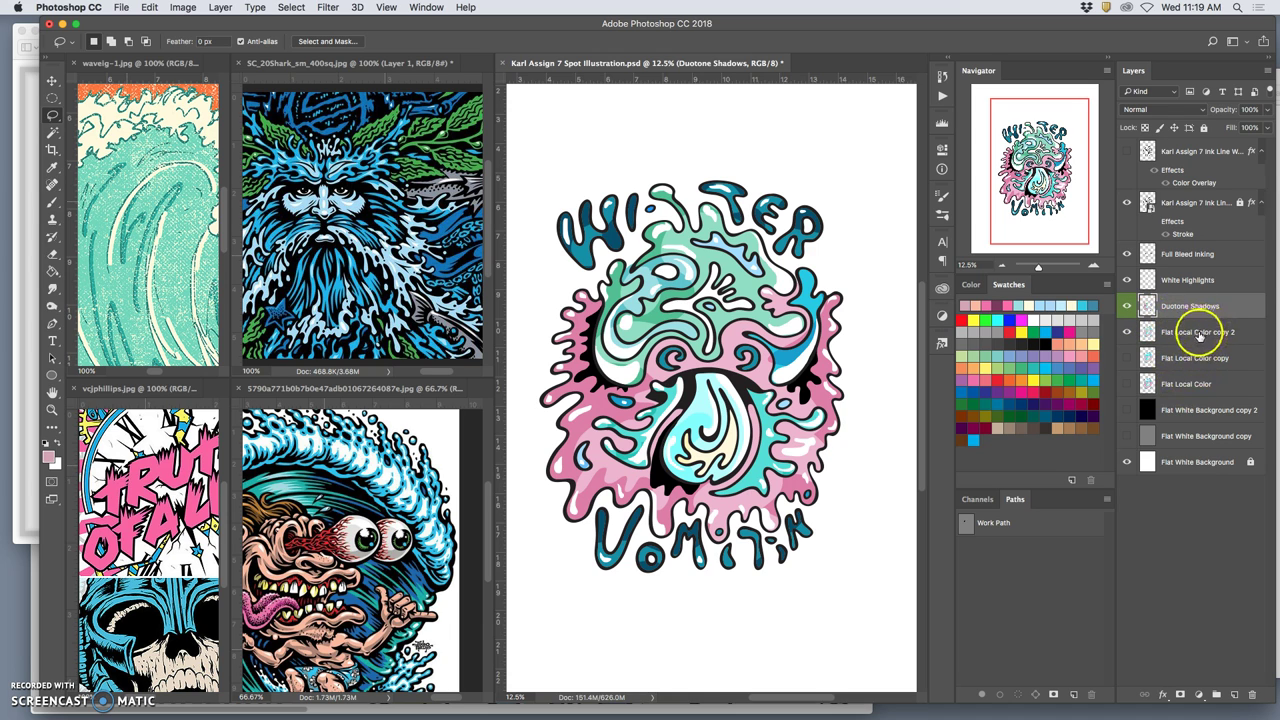
Step: Reselect the Duotone Shadows layer and hide Flat Local Color copy 2 to inspect the shadow shapes alone
{"action": "left_click", "coordinate": [1199, 337]}
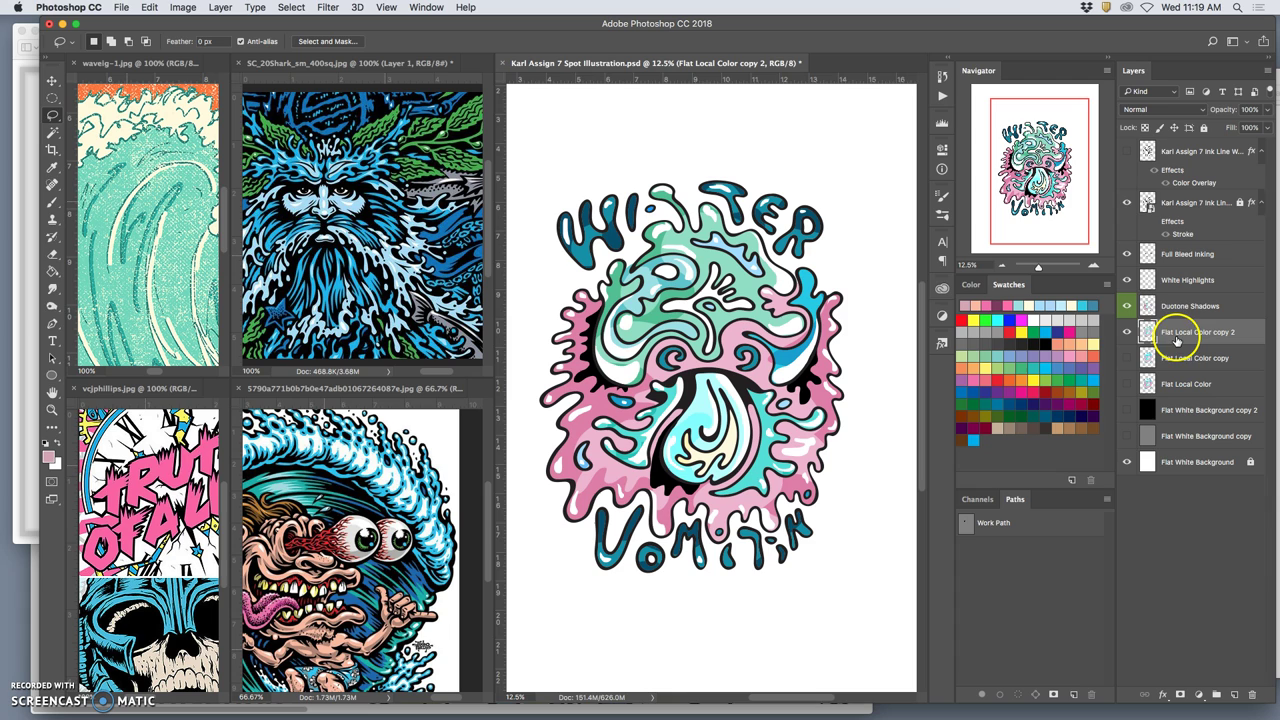
{"action": "left_click", "coordinate": [1187, 306]}
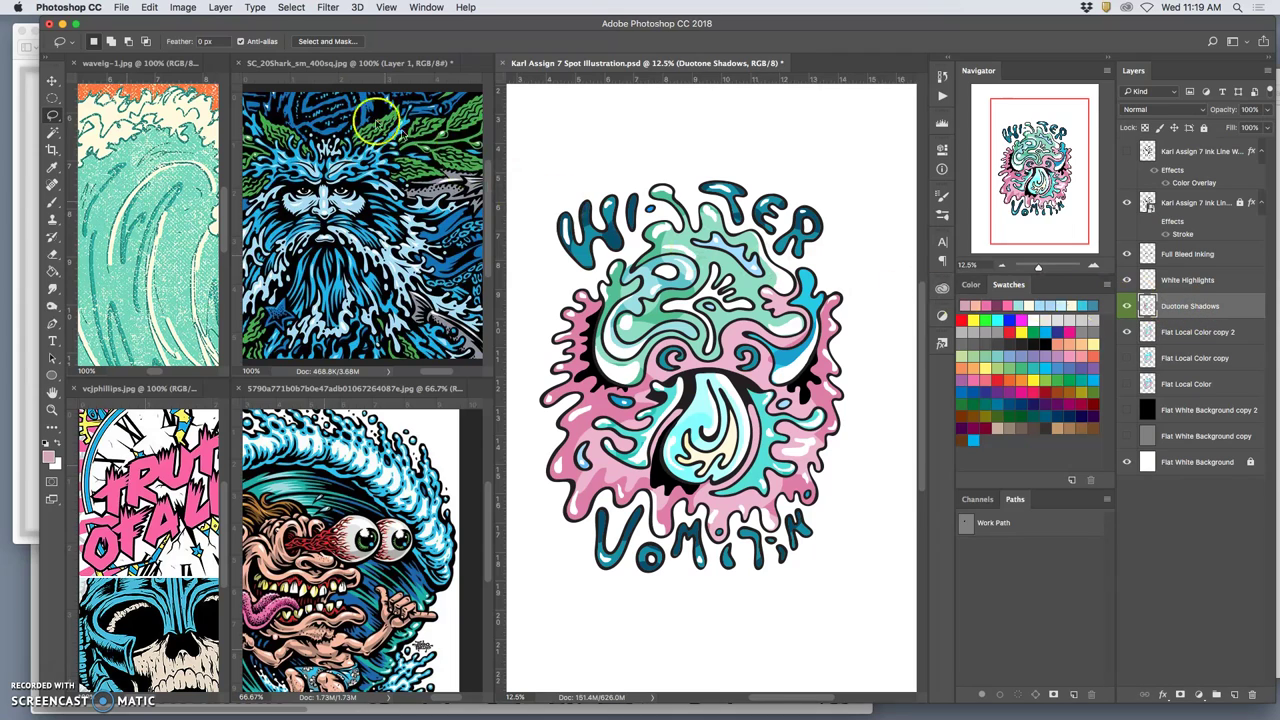
{"action": "left_click", "coordinate": [1128, 309]}
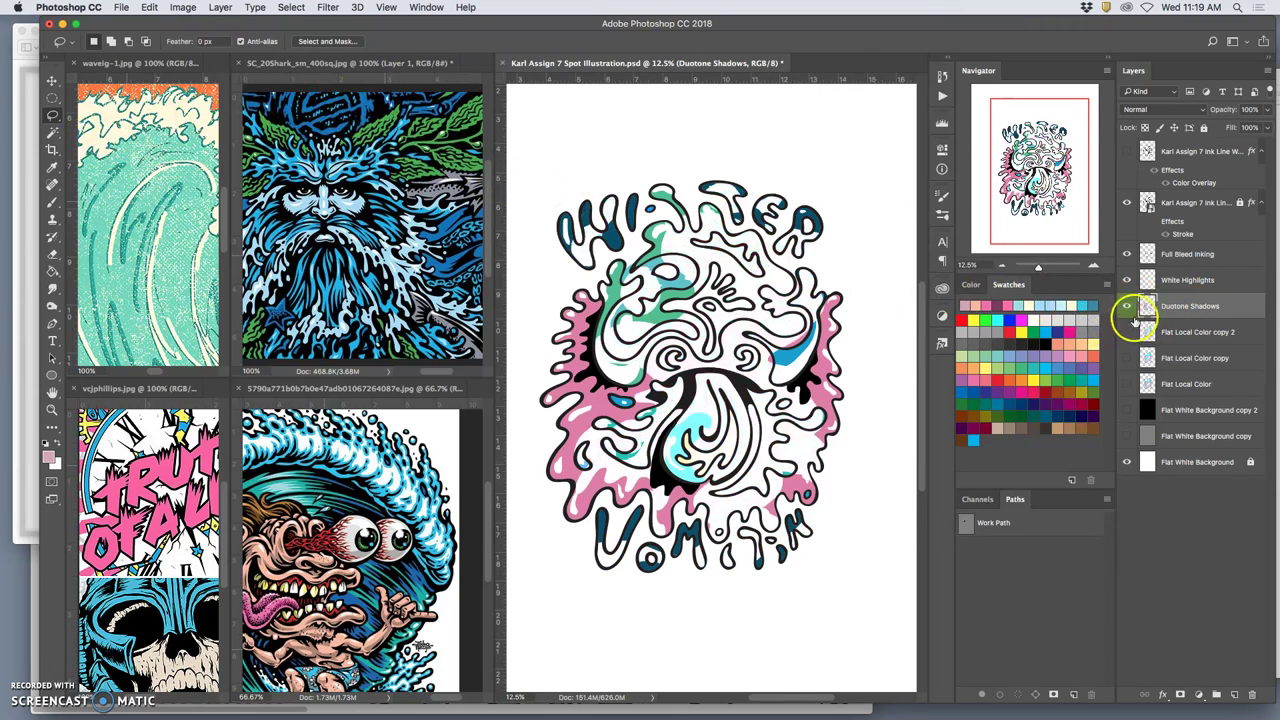
Step: Hide the ink line, Full Bleed Inking and White Highlights layers and Magic Wand select the empty area around the duotone shadow shapes
{"action": "left_click", "coordinate": [1128, 280]}
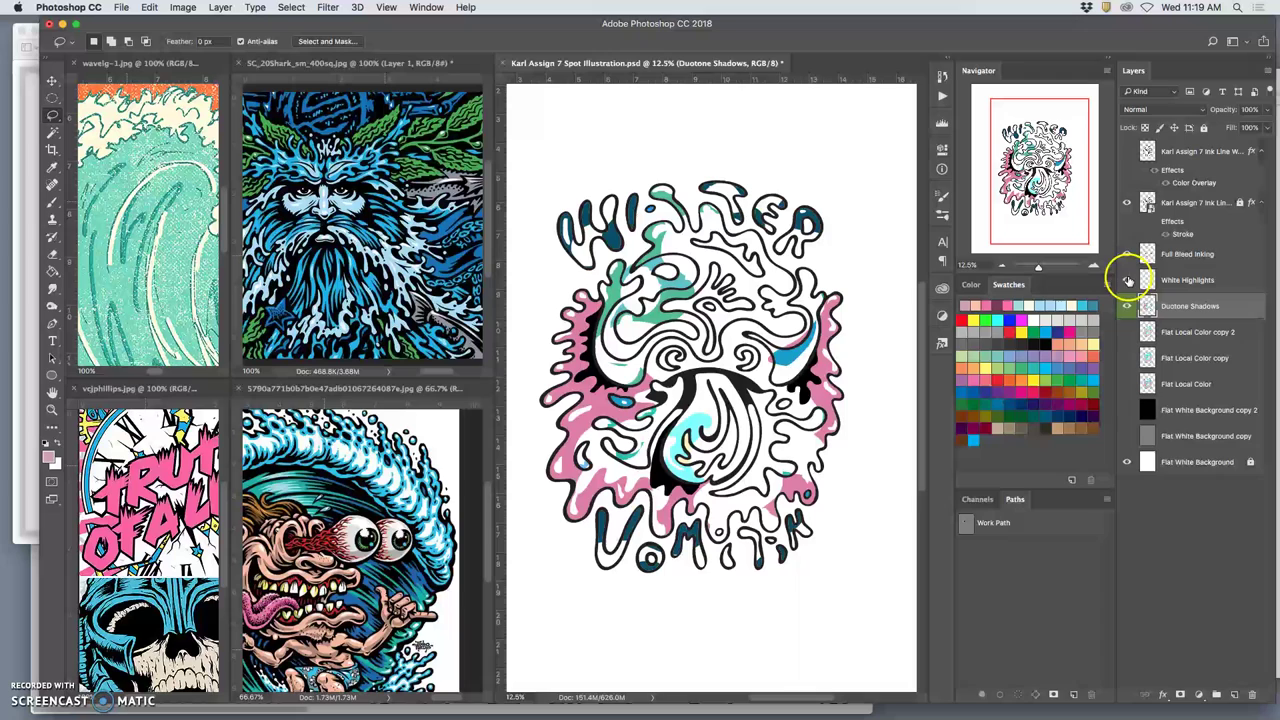
{"action": "left_click", "coordinate": [1127, 204]}
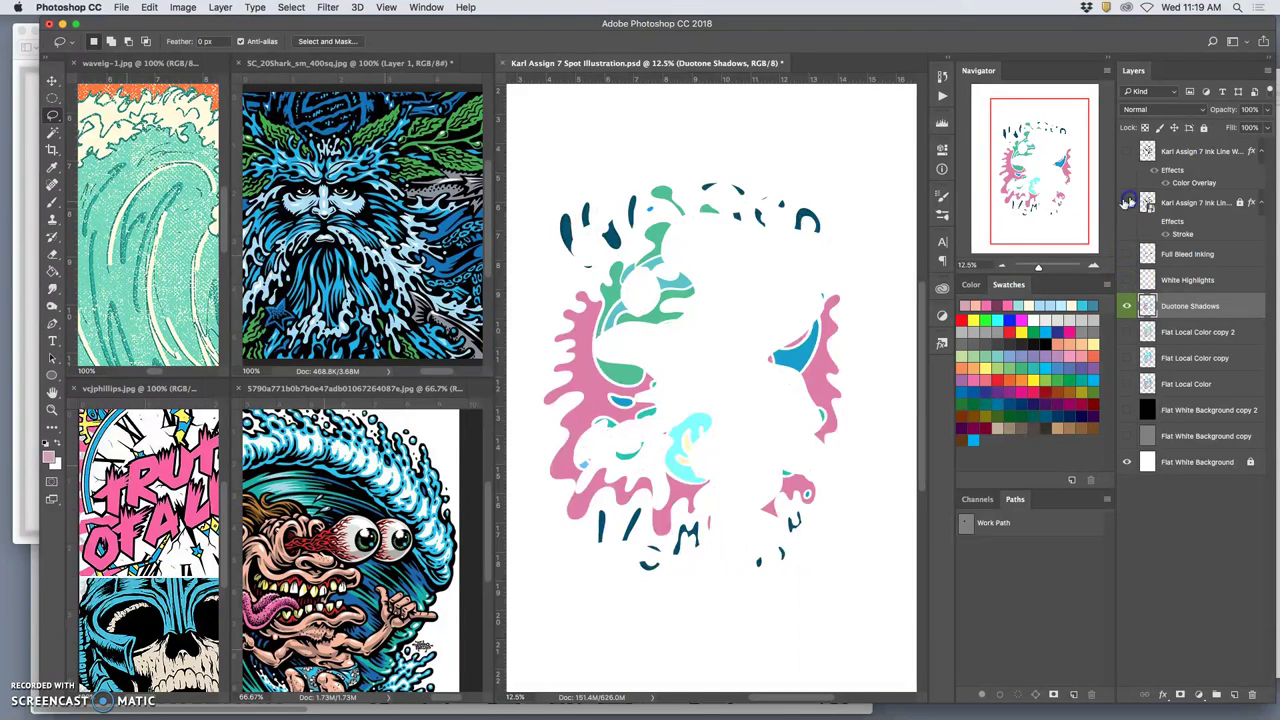
{"action": "left_click", "coordinate": [54, 134]}
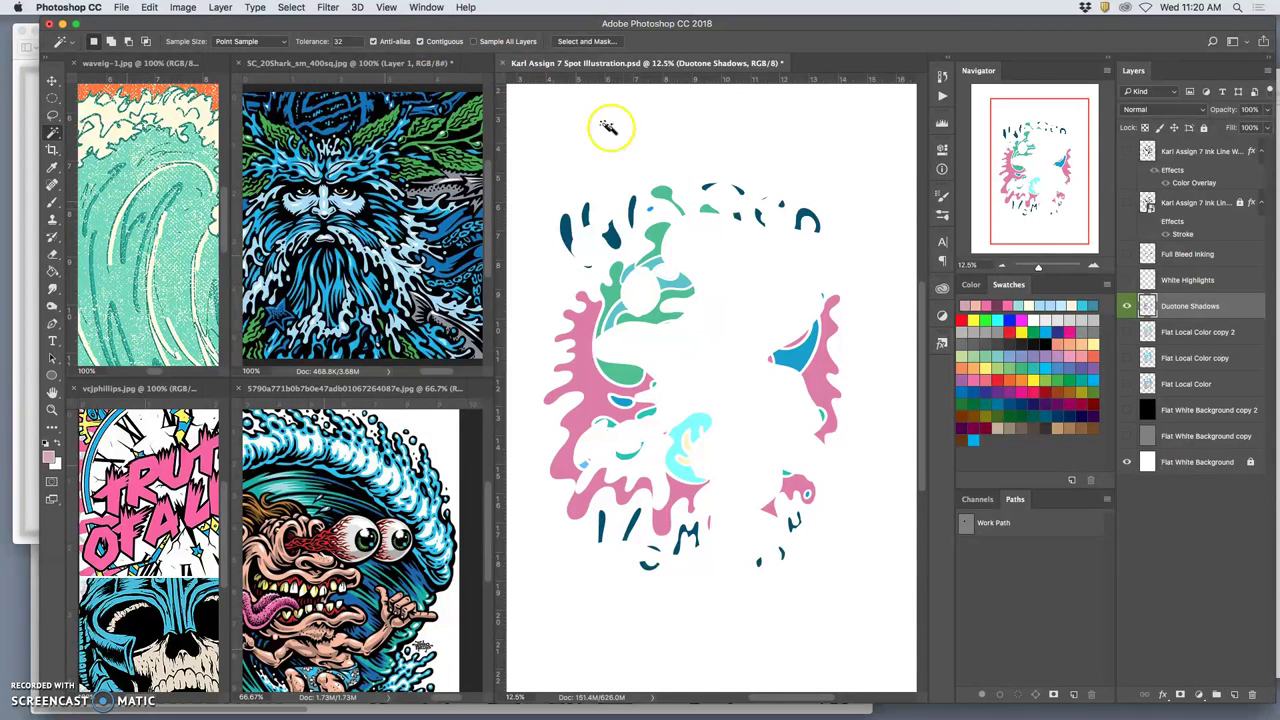
{"action": "left_click", "coordinate": [649, 145]}
{"action": "left_click", "coordinate": [649, 146]}
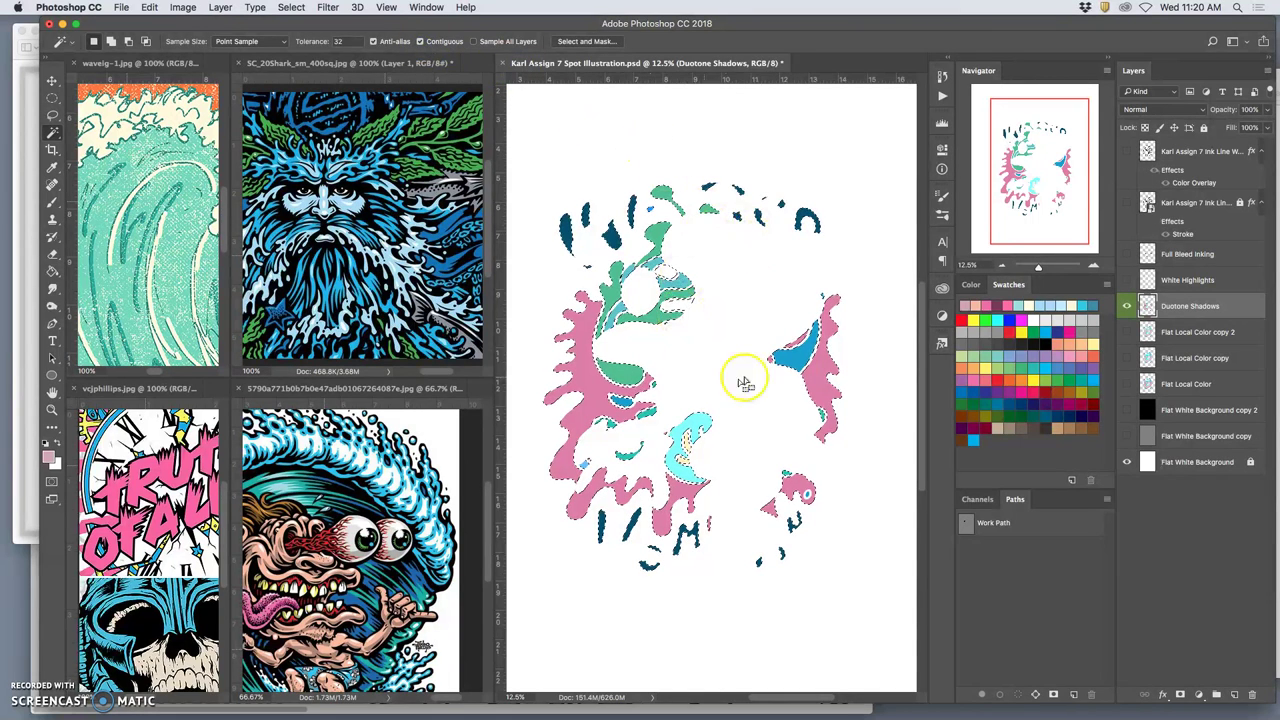
Step: Show Flat Local Color copy 2, hide Duotone Shadows and copy the selected unshadowed flat color onto a new layer
{"action": "left_click", "coordinate": [1148, 355], "text": "super"}
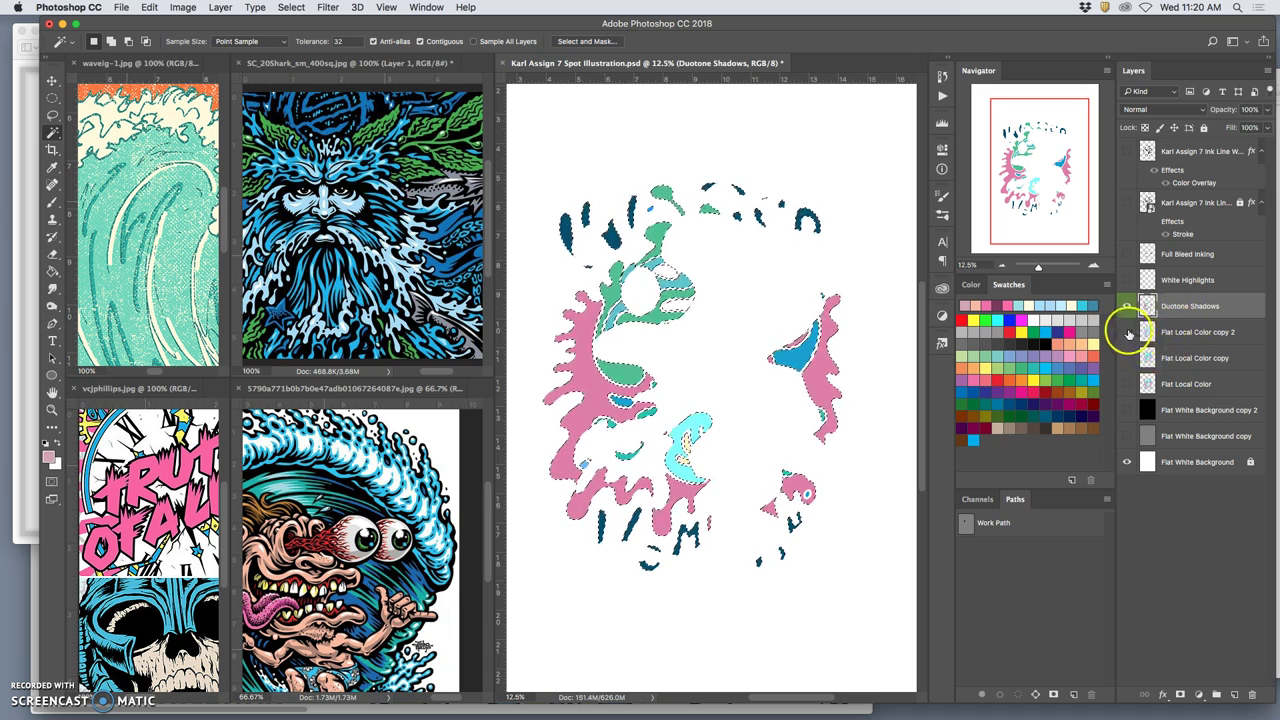
{"action": "left_click", "coordinate": [1127, 332]}
{"action": "left_click", "coordinate": [1127, 306]}
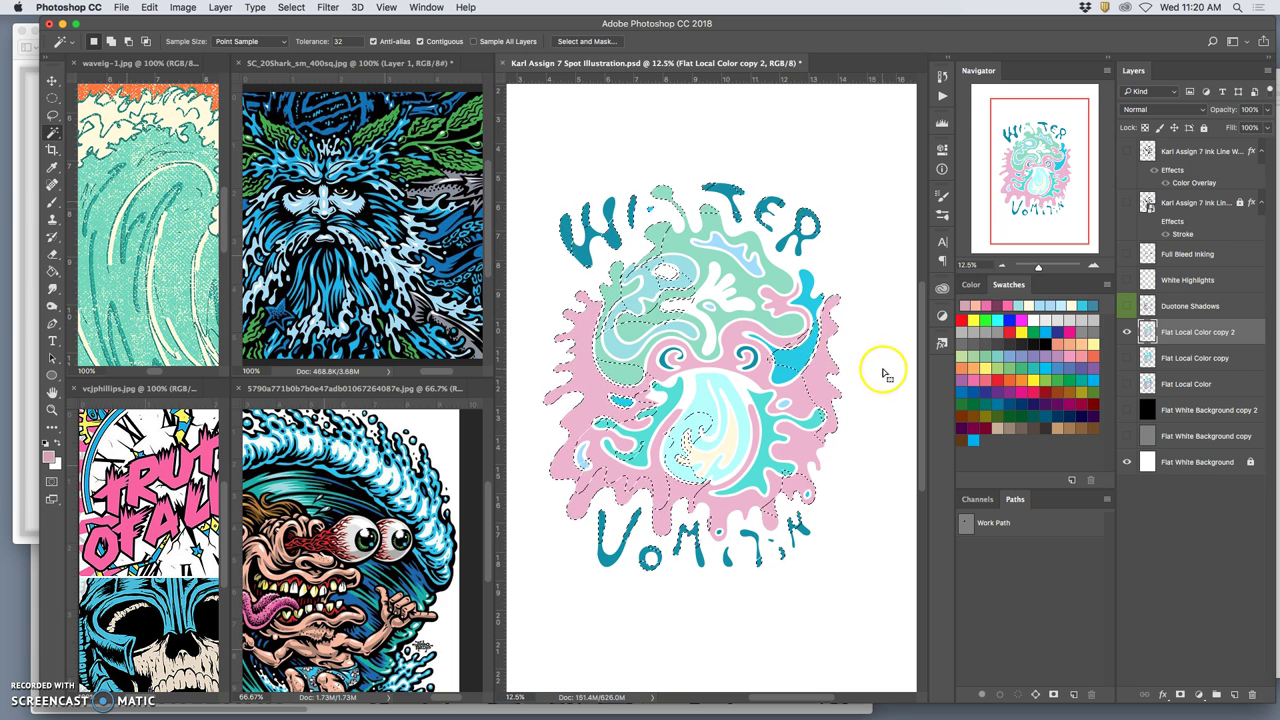
{"action": "key", "text": "super+j"}
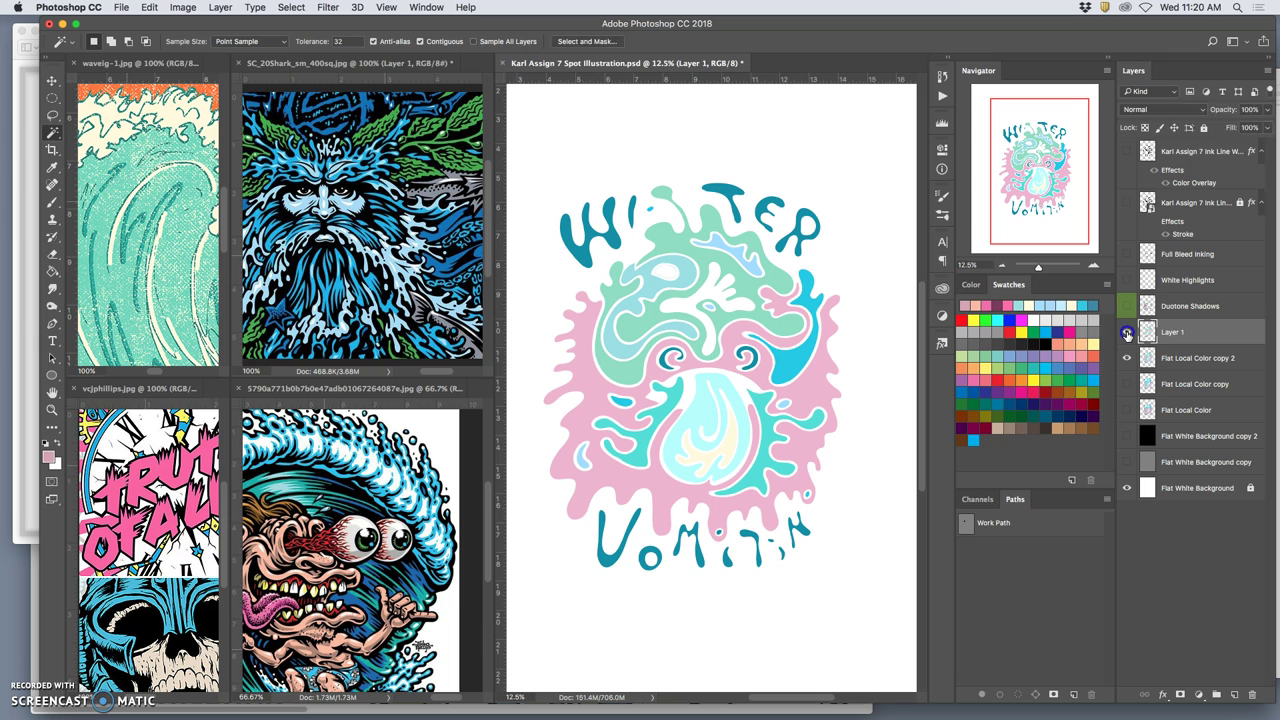
Step: Check the copied layer by toggling its visibility and rename it Duotone Highlights
{"action": "left_click", "coordinate": [1127, 333]}
{"action": "left_click", "coordinate": [1127, 333]}
{"action": "left_click", "coordinate": [1230, 336]}
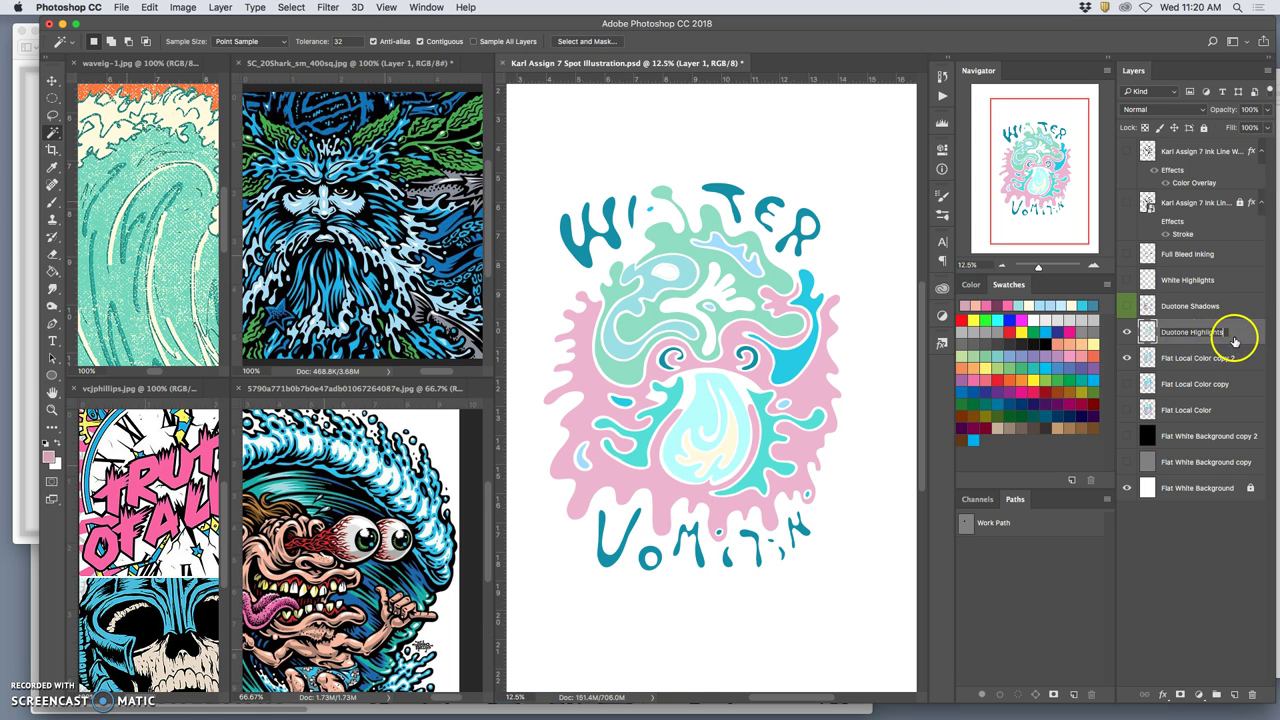
{"action": "left_click", "coordinate": [1230, 341]}
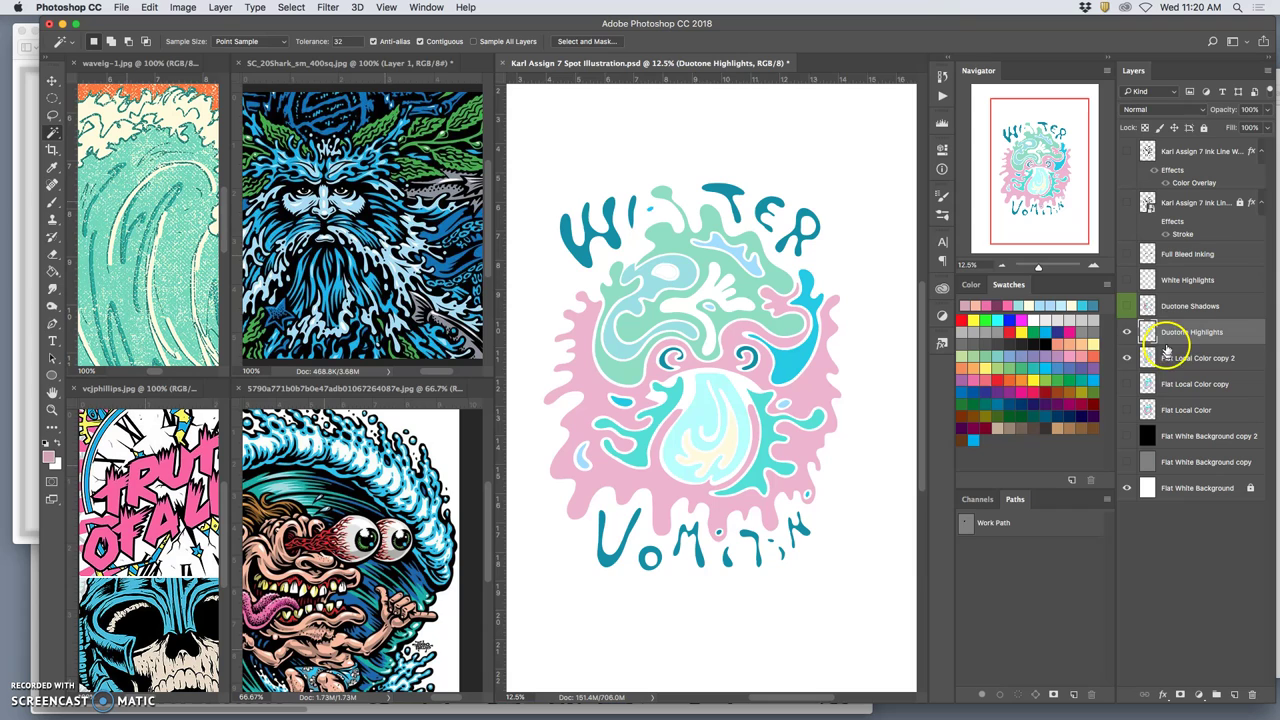
Step: Show Duotone Shadows, hide Flat Local Color copy 2 and label the Duotone Highlights layer orange
{"action": "left_click", "coordinate": [1127, 305]}
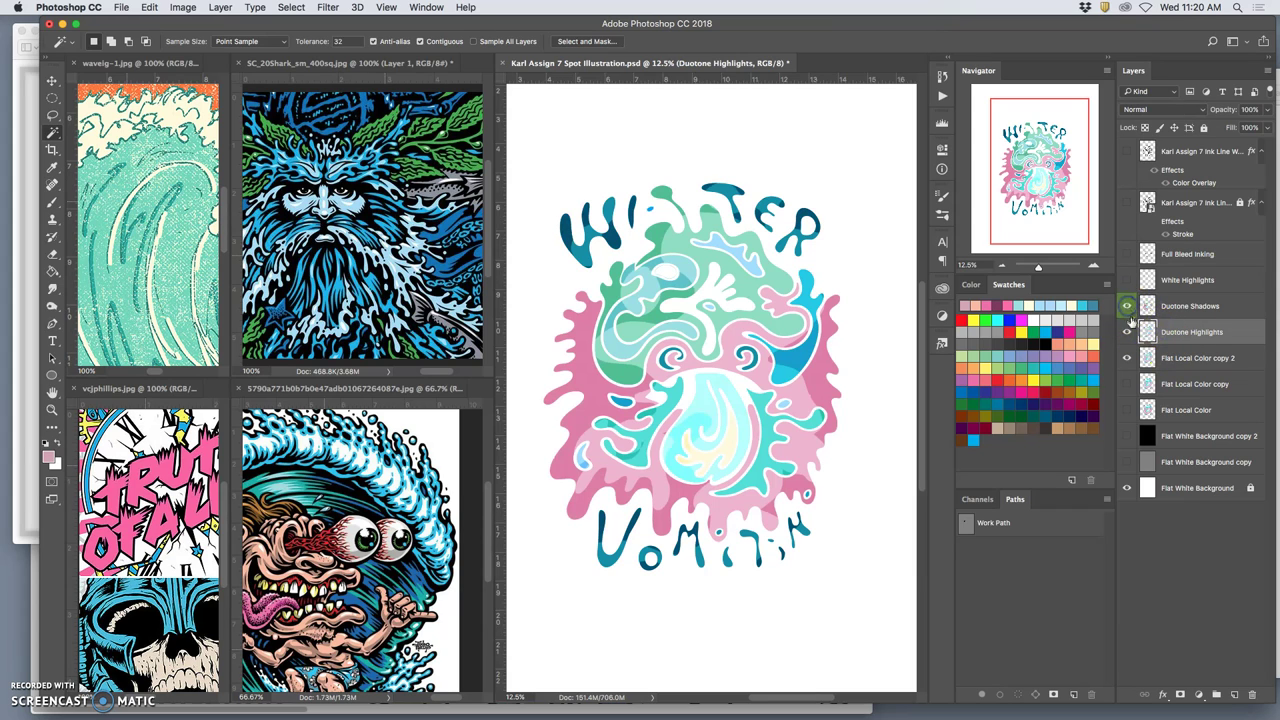
{"action": "left_click", "coordinate": [1129, 360]}
{"action": "right_click", "coordinate": [1133, 333]}
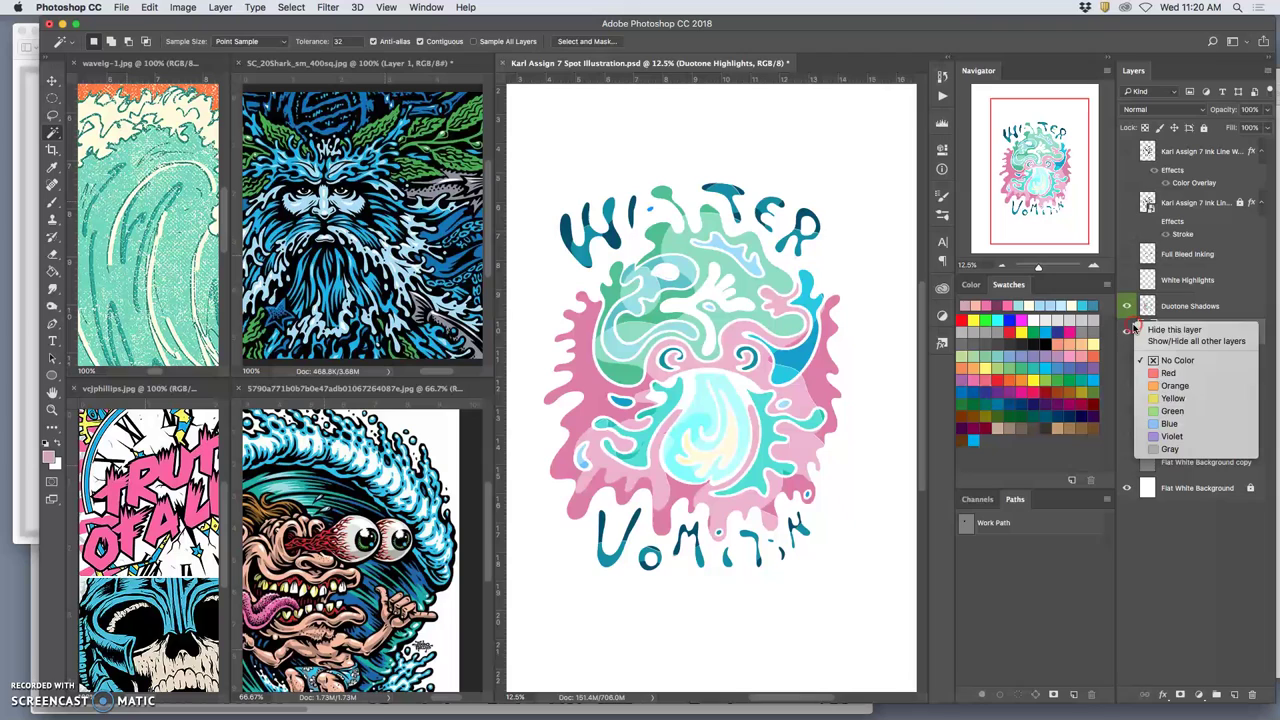
{"action": "left_click", "coordinate": [1158, 388]}
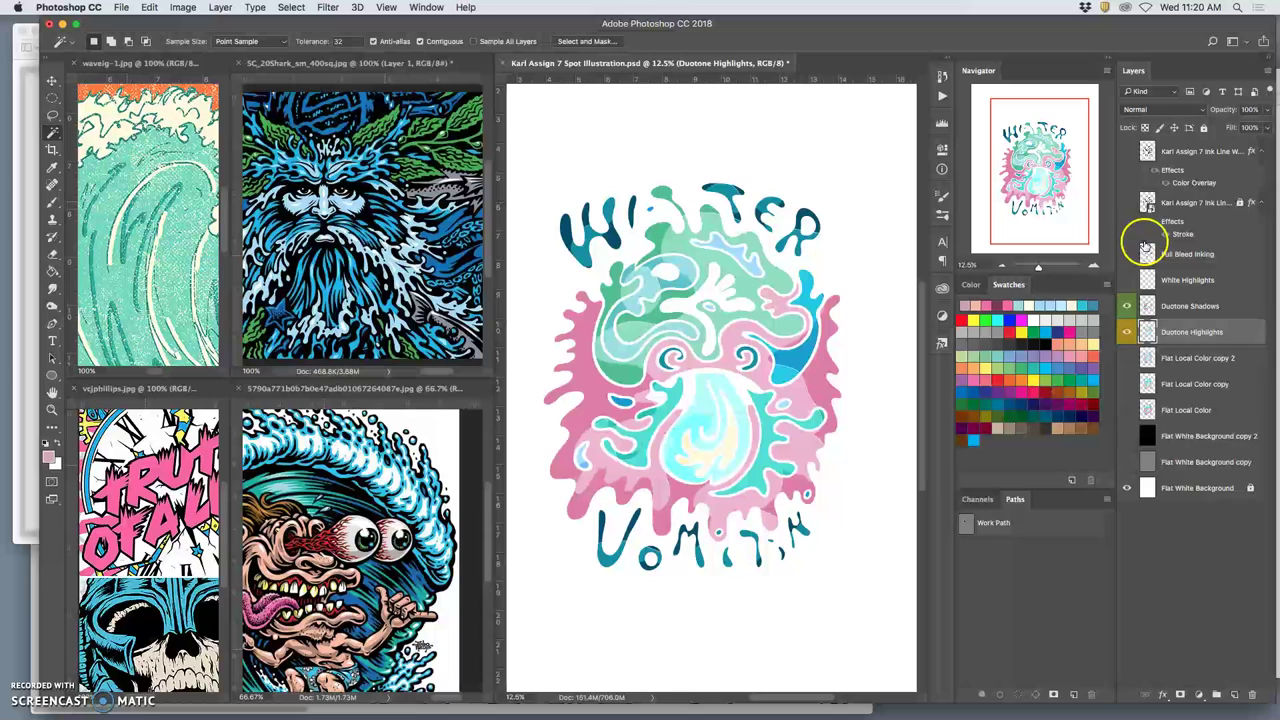
Step: Show the ink line layer and lighten Duotone Highlights with a Levels adjustment, setting the midtone input to 2.06
{"action": "left_click", "coordinate": [1128, 204]}
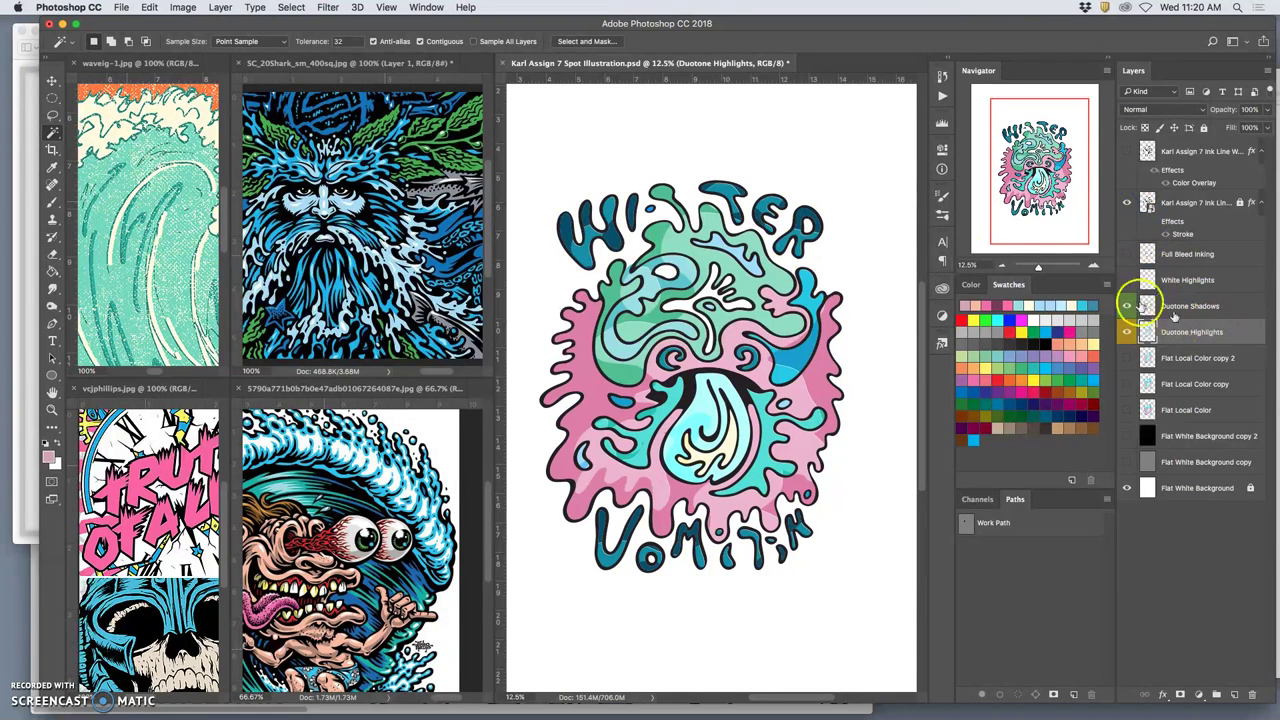
{"action": "left_click", "coordinate": [183, 7]}
{"action": "mouse_move", "coordinate": [198, 43]}
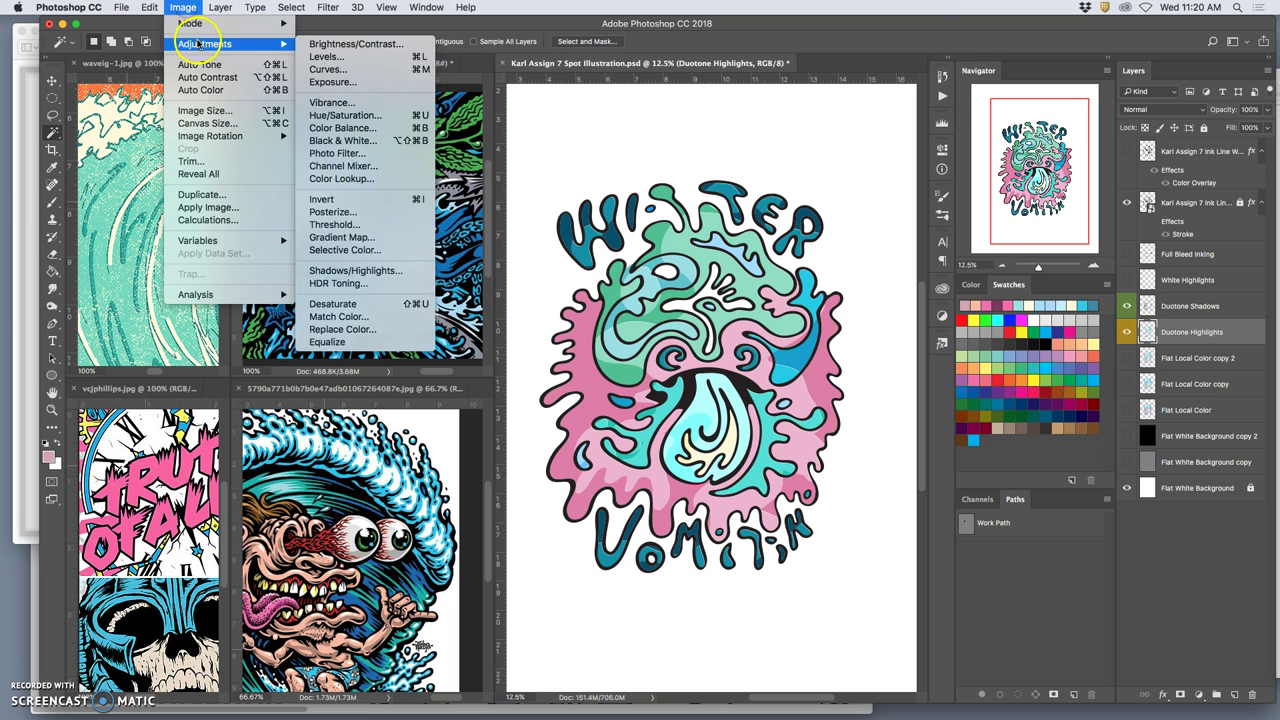
{"action": "left_click", "coordinate": [326, 56]}
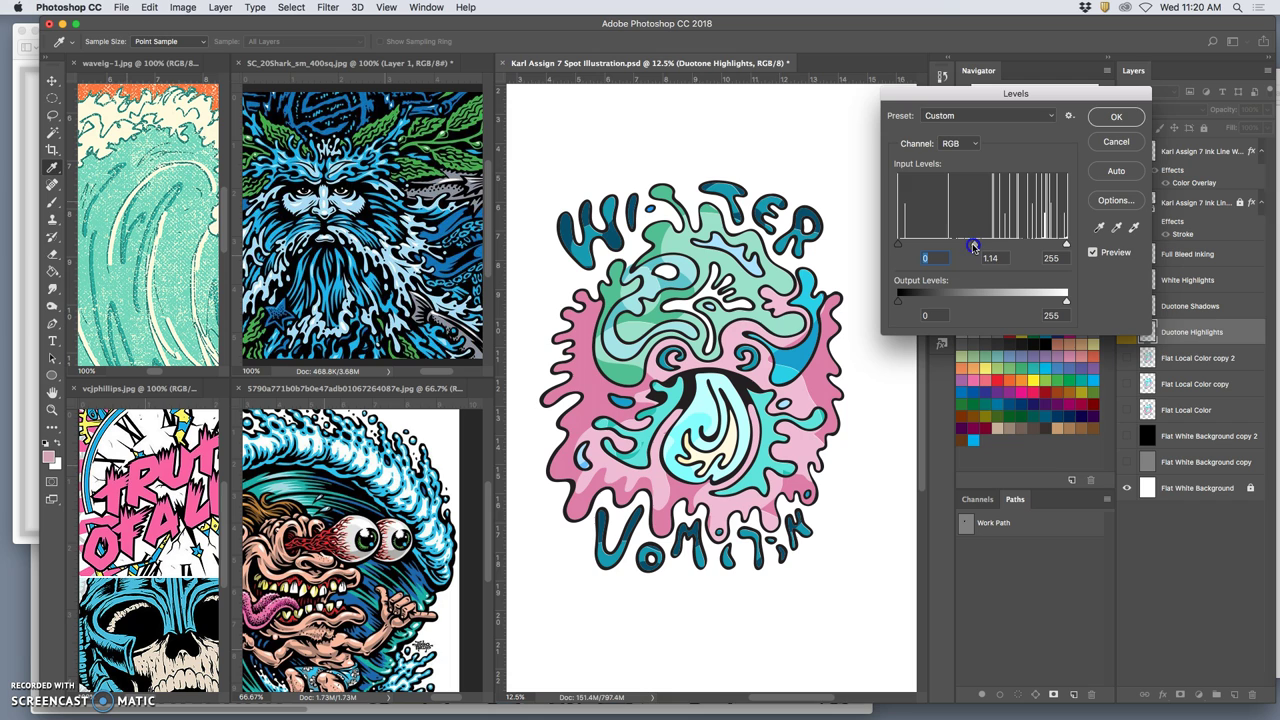
{"action": "left_click_drag", "start_coordinate": [973, 245], "coordinate": [928, 244]}
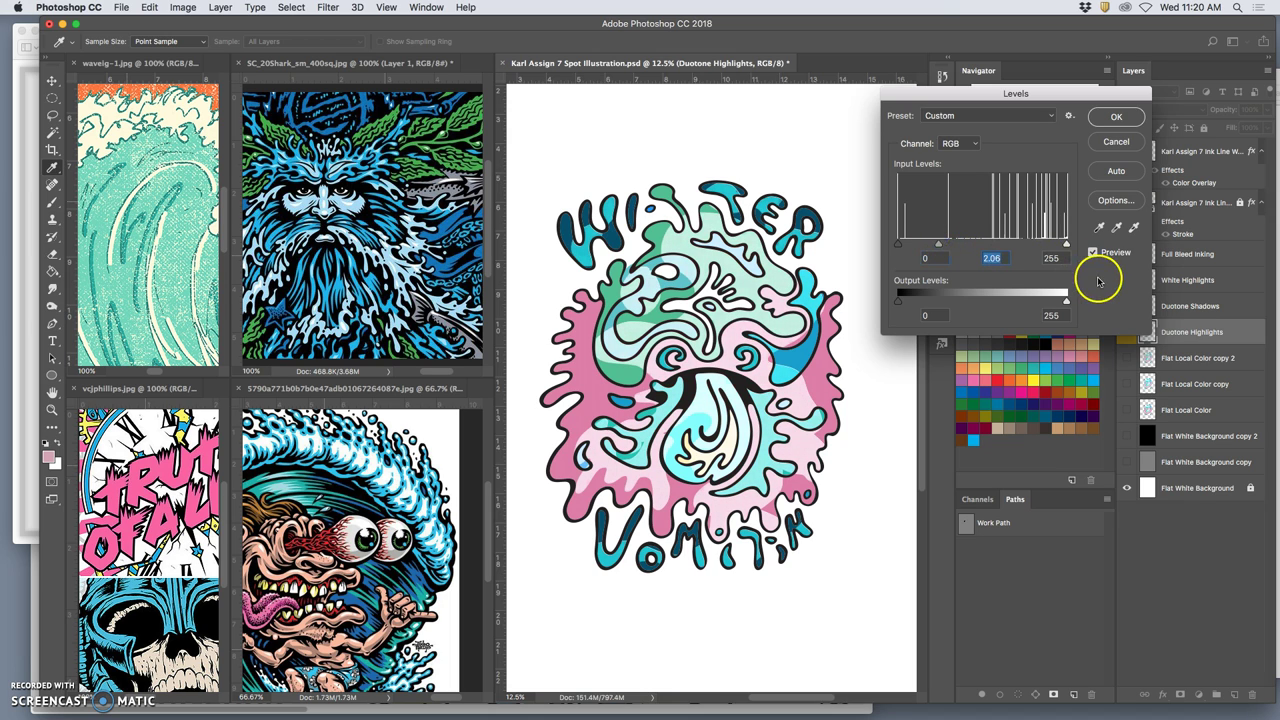
{"action": "left_click", "coordinate": [1118, 118]}
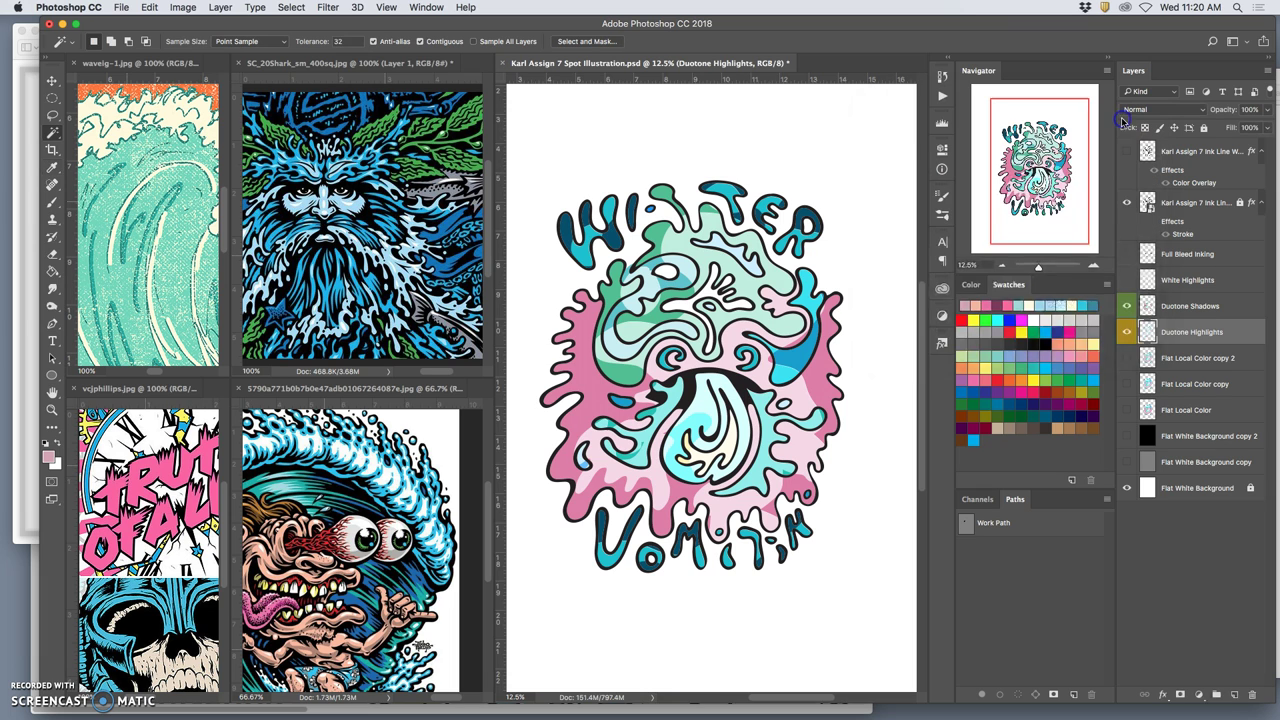
Step: Compare the art with and without Duotone Highlights, then show Flat Local Color copy 2, White Highlights and Full Bleed Inking
{"action": "left_click", "coordinate": [1127, 332]}
{"action": "left_click", "coordinate": [1127, 332]}
{"action": "left_click", "coordinate": [1128, 359]}
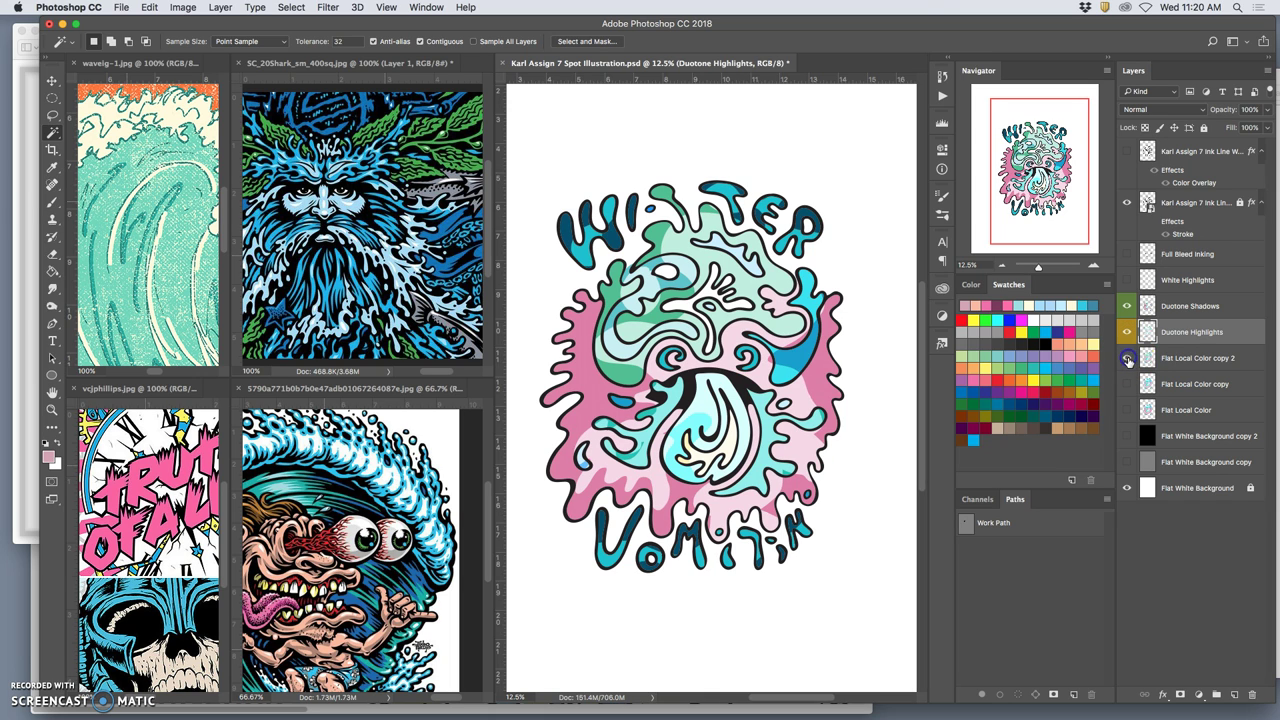
{"action": "left_click", "coordinate": [1127, 280]}
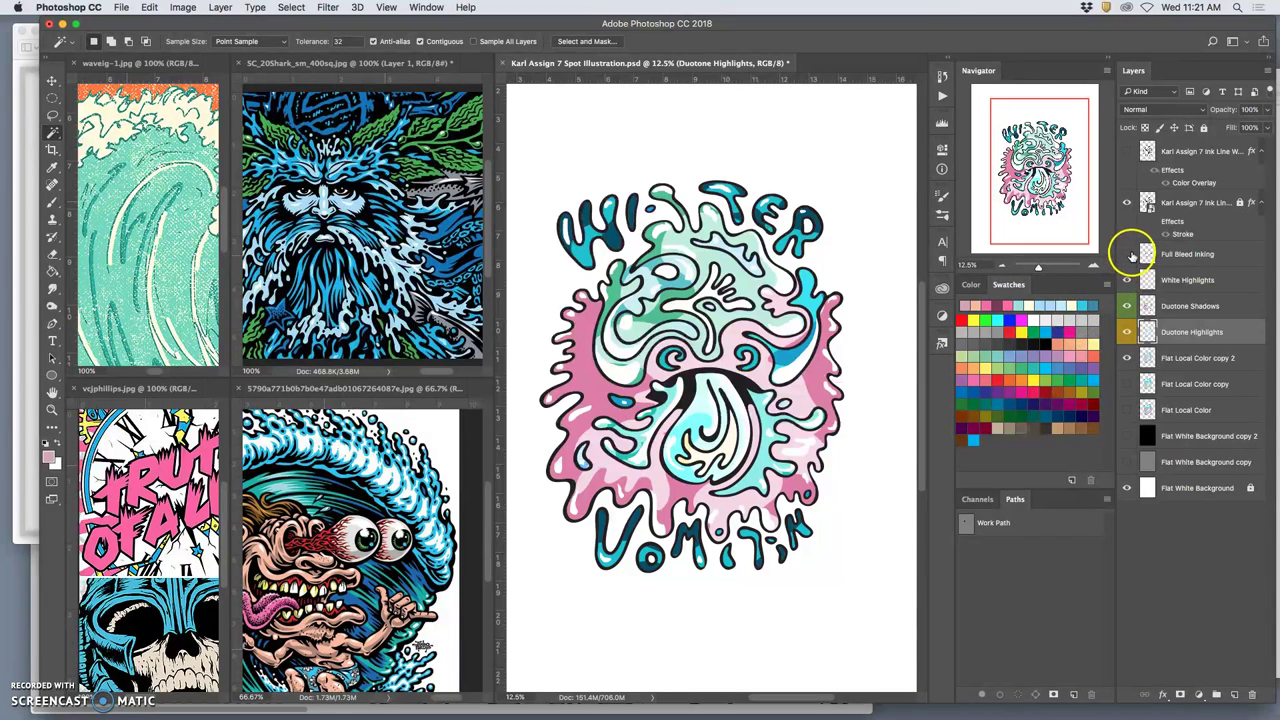
{"action": "left_click", "coordinate": [1128, 255]}
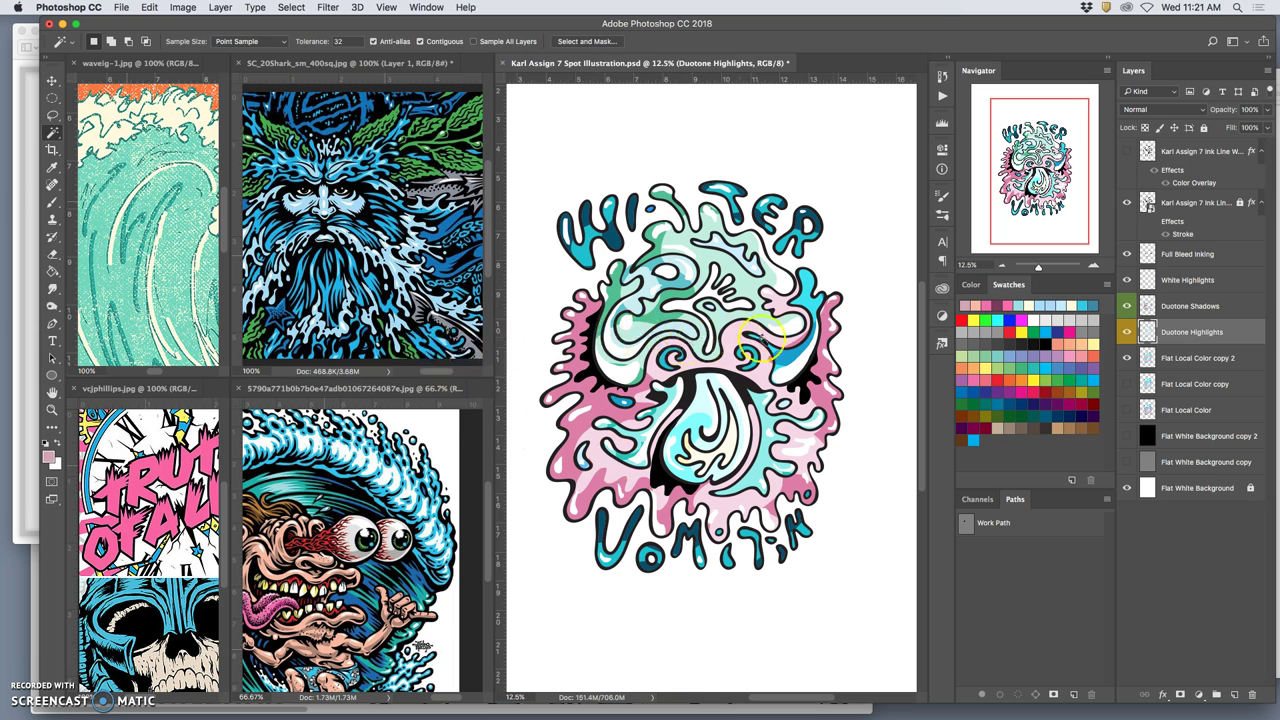
Step: On the White Highlights layer, lasso small areas around the shape at the center of the wave and fill them with white
{"action": "left_click", "coordinate": [1180, 279]}
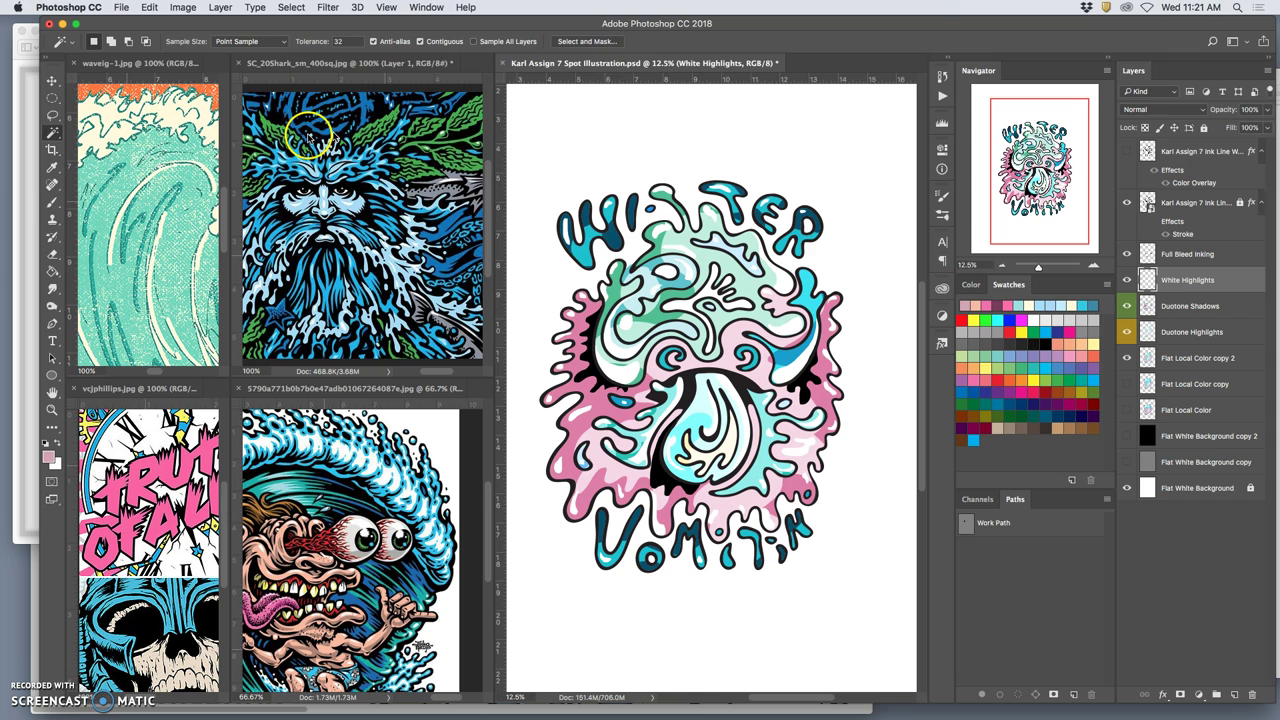
{"action": "left_click", "coordinate": [55, 116]}
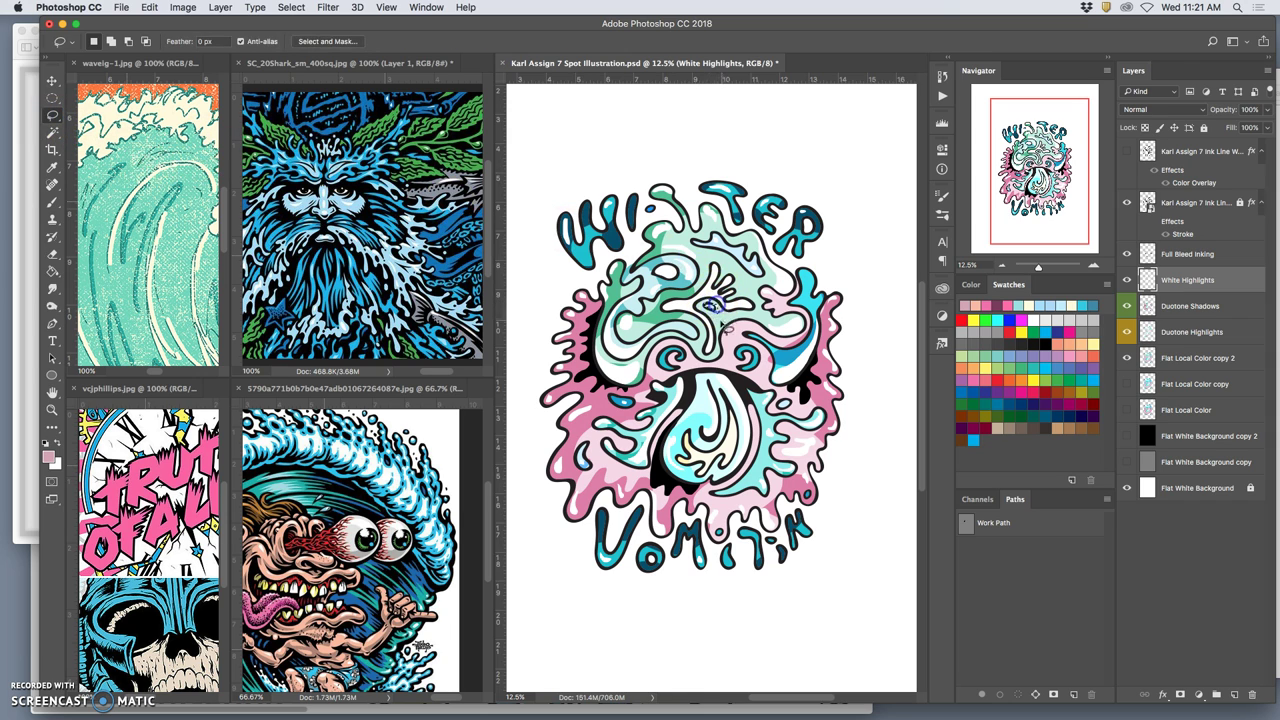
{"action": "left_click", "coordinate": [149, 7]}
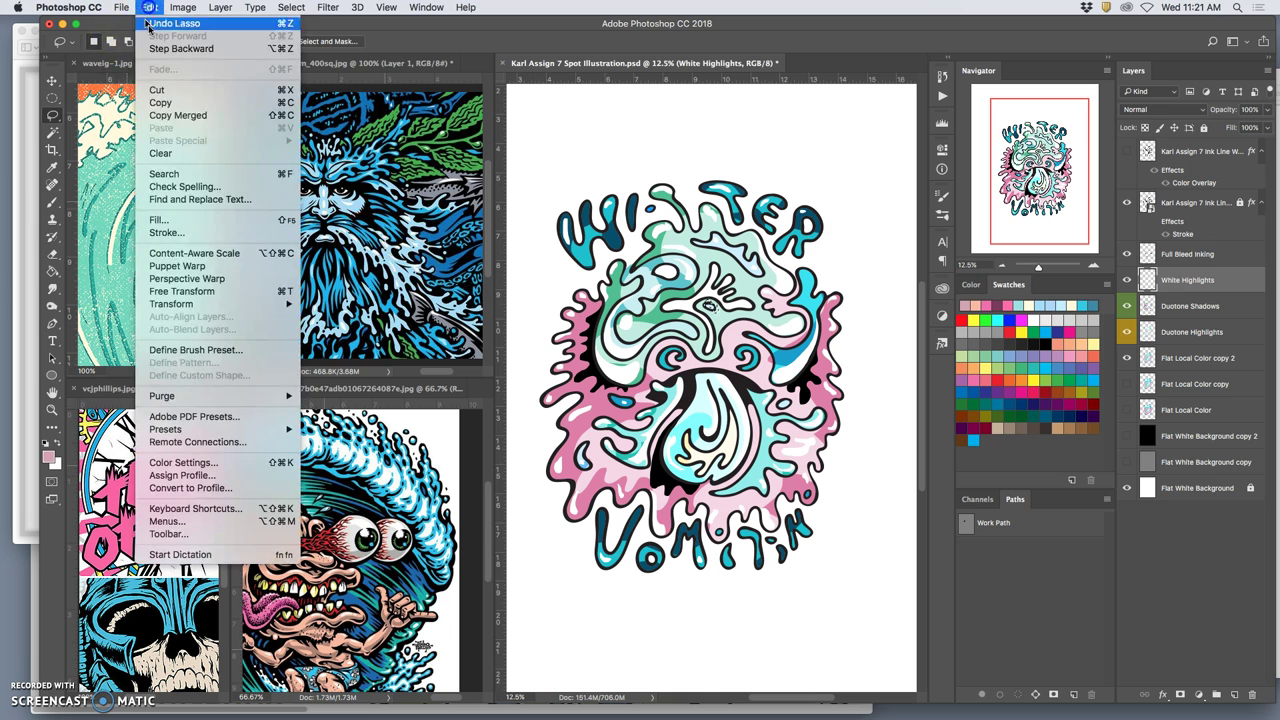
{"action": "left_click", "coordinate": [158, 219]}
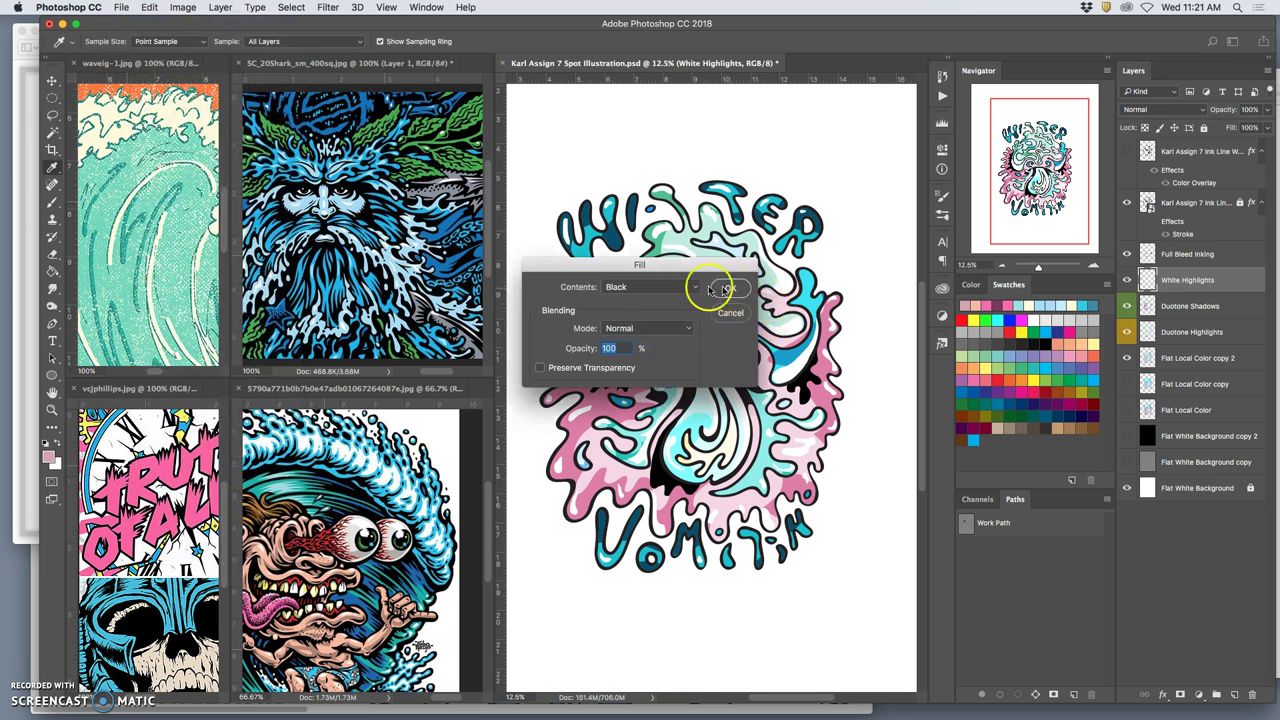
{"action": "left_click", "coordinate": [696, 287]}
{"action": "left_click", "coordinate": [674, 308]}
{"action": "left_click", "coordinate": [731, 288]}
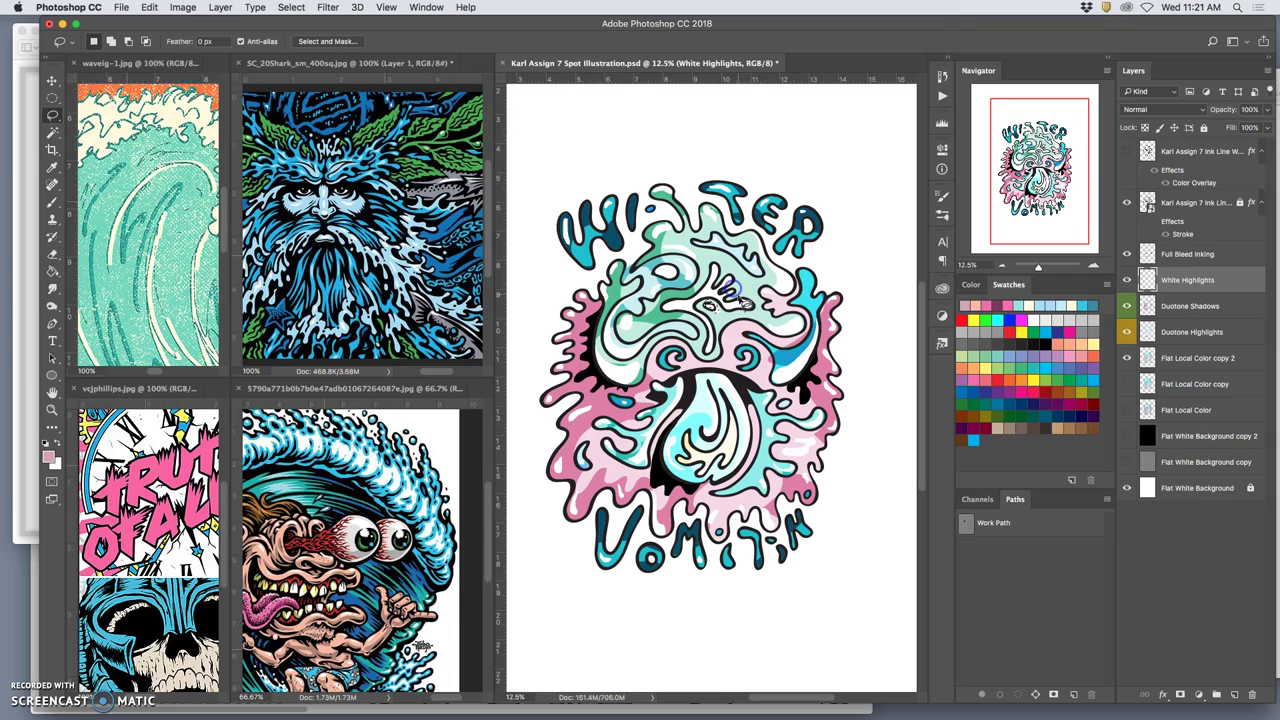
{"action": "key", "text": "super+d"}
Step: Examine the white highlights around the center of the wave up close and in the full illustration
{"action": "key", "text": "super+plus"}
{"action": "key", "text": "super+plus"}
{"action": "key", "text": "super+plus"}
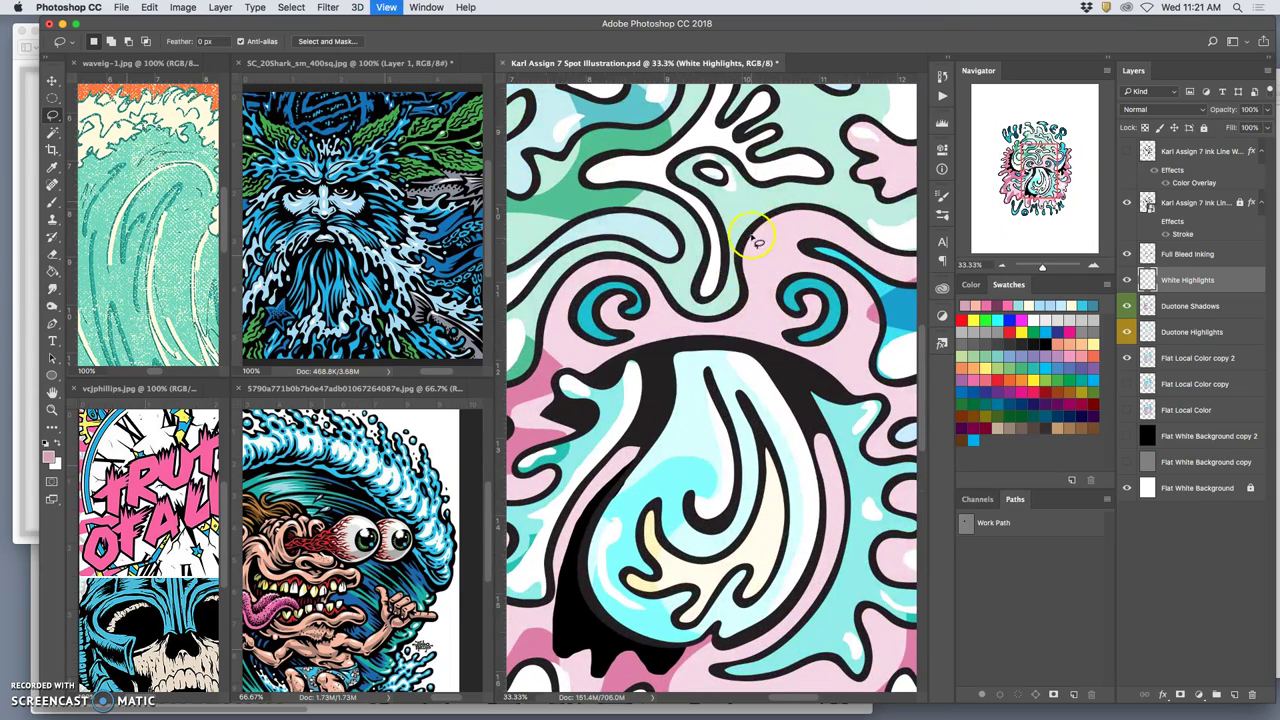
{"action": "left_click_drag", "start_coordinate": [752, 238], "coordinate": [745, 296]}
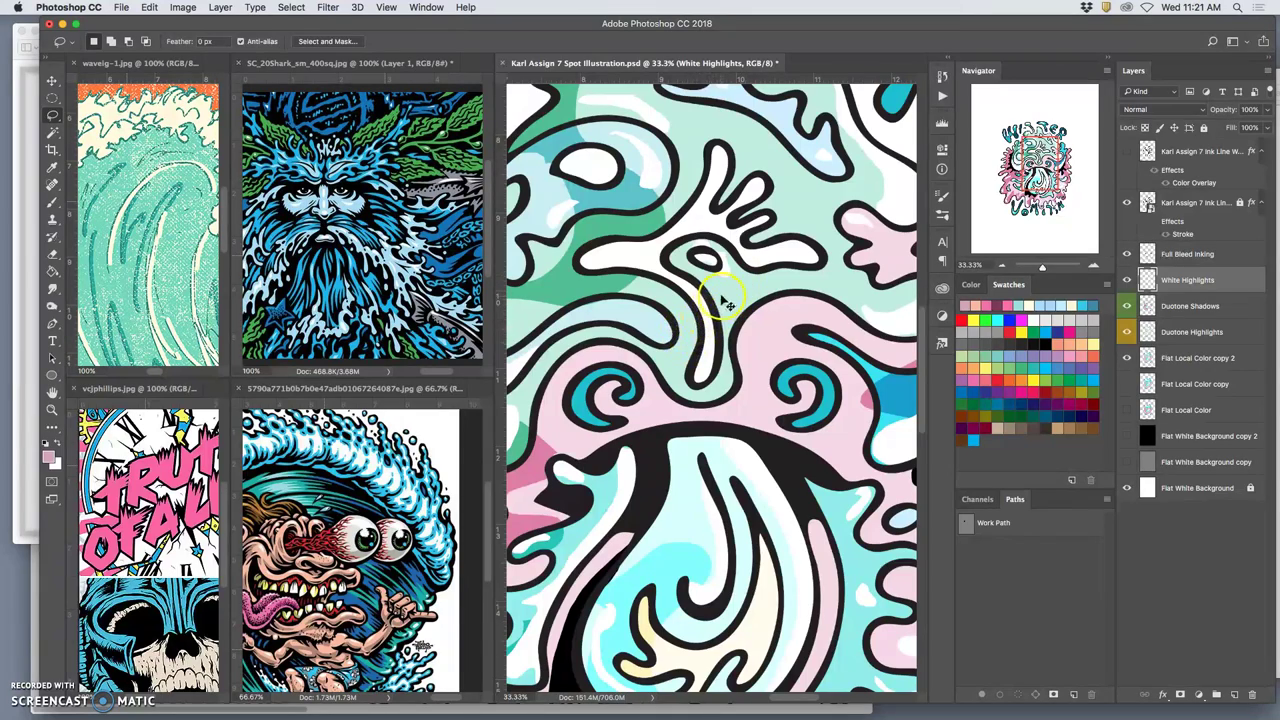
{"action": "key", "text": "super+minus"}
{"action": "key", "text": "super+minus"}
{"action": "key", "text": "super+minus"}
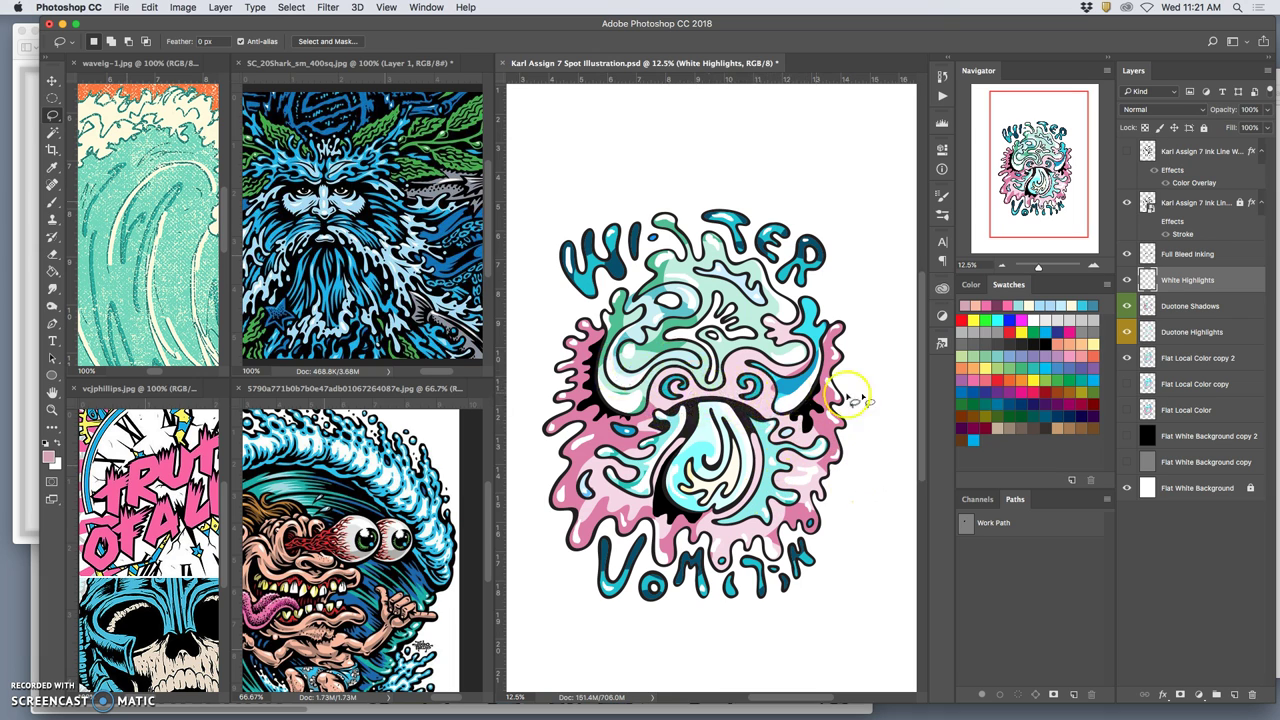
Step: Lasso the pink band above the mouth, copy it from Flat Local Color copy 2 to a new layer and place it above Duotone Shadows
{"action": "left_click", "coordinate": [1181, 316]}
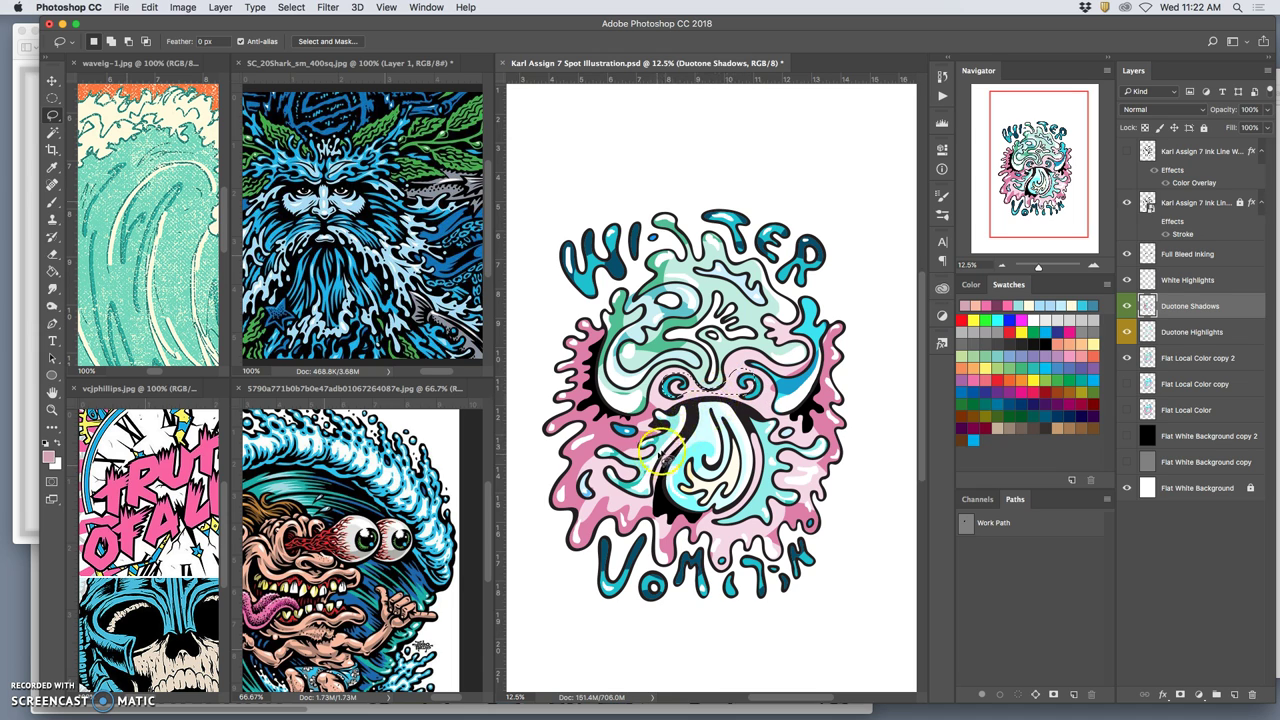
{"action": "left_click", "coordinate": [1192, 360]}
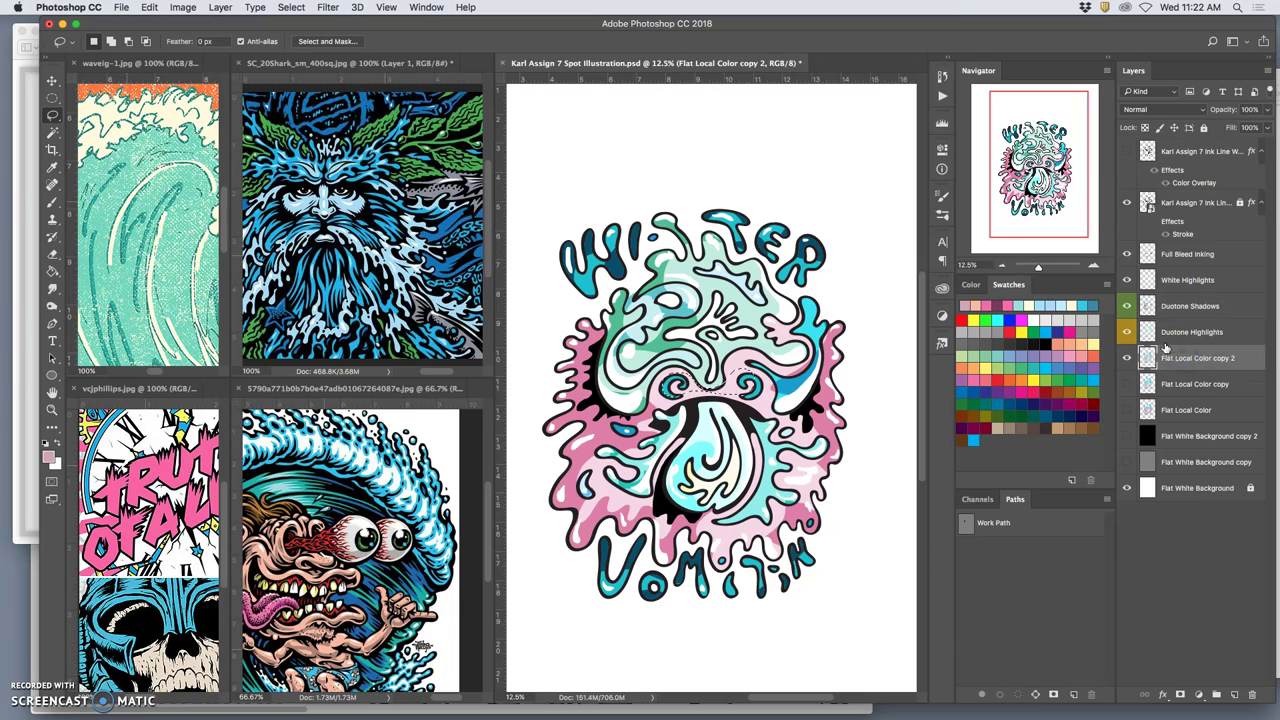
{"action": "key", "text": "super+alt+shift+n"}
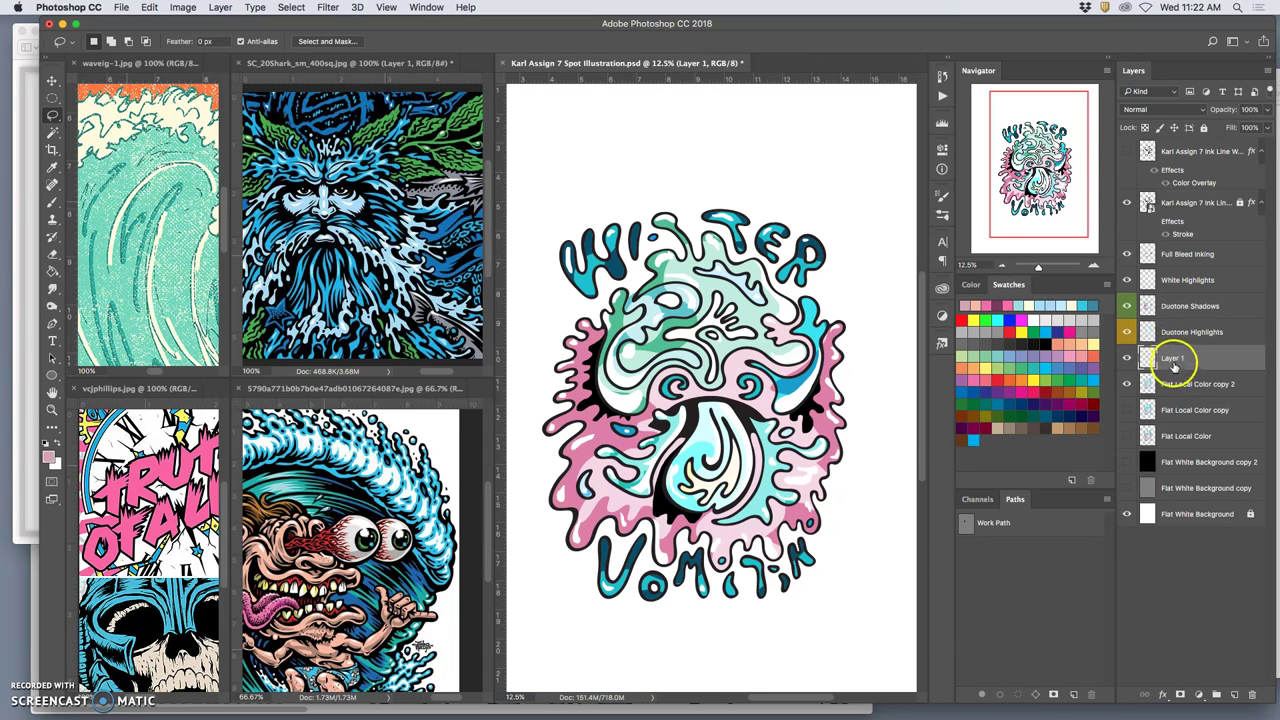
{"action": "left_click_drag", "start_coordinate": [1176, 366], "coordinate": [1178, 302]}
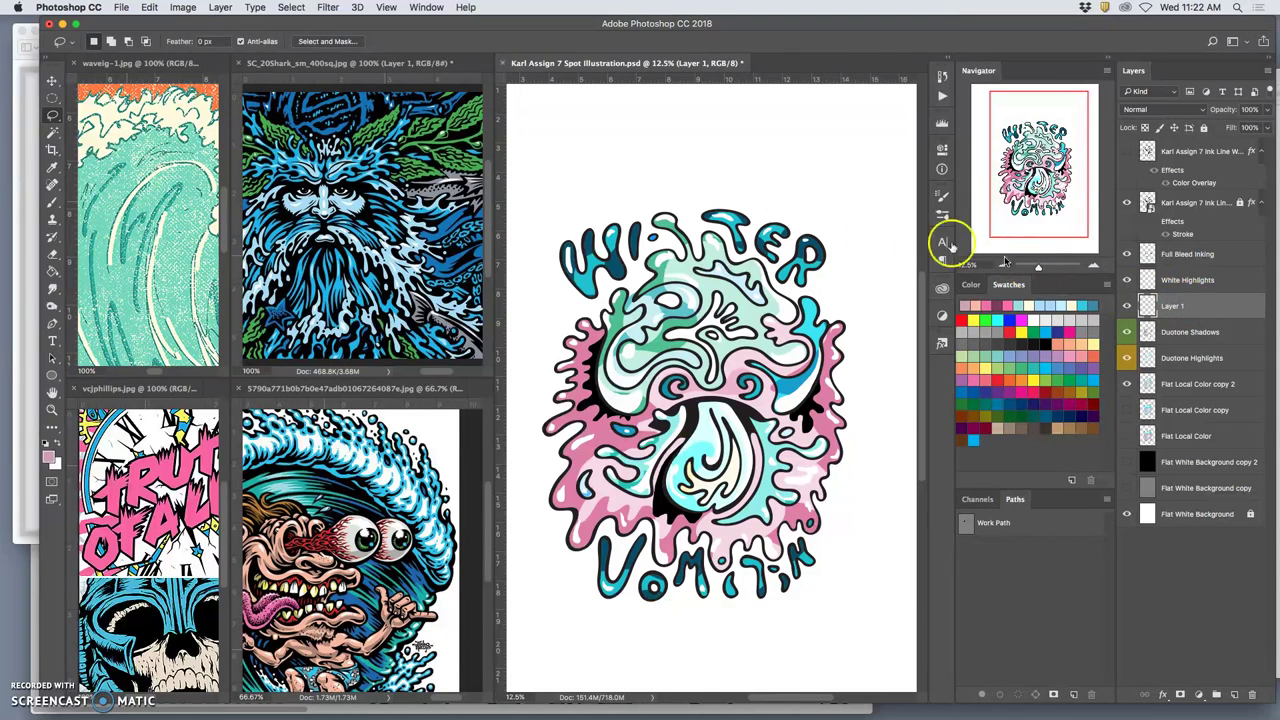
Step: Darken the copied pink band on Layer 1 with Levels by setting the white output level to 244
{"action": "left_click", "coordinate": [188, 8]}
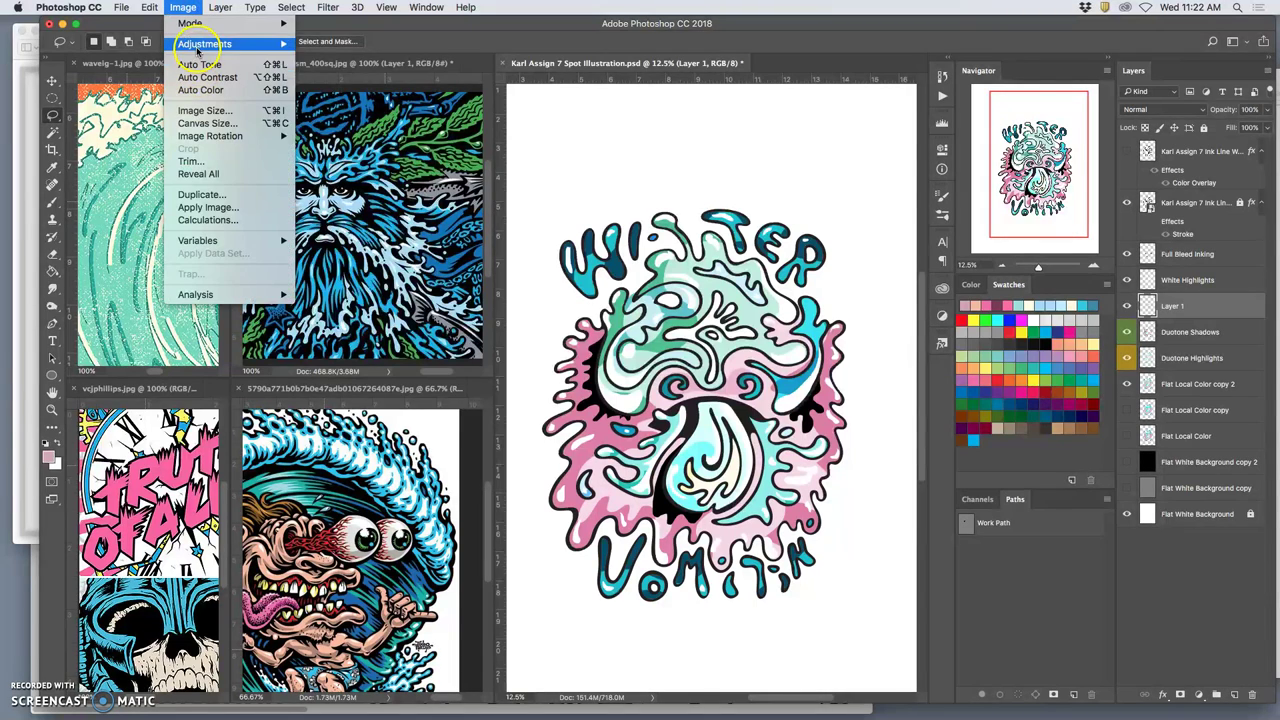
{"action": "mouse_move", "coordinate": [210, 44]}
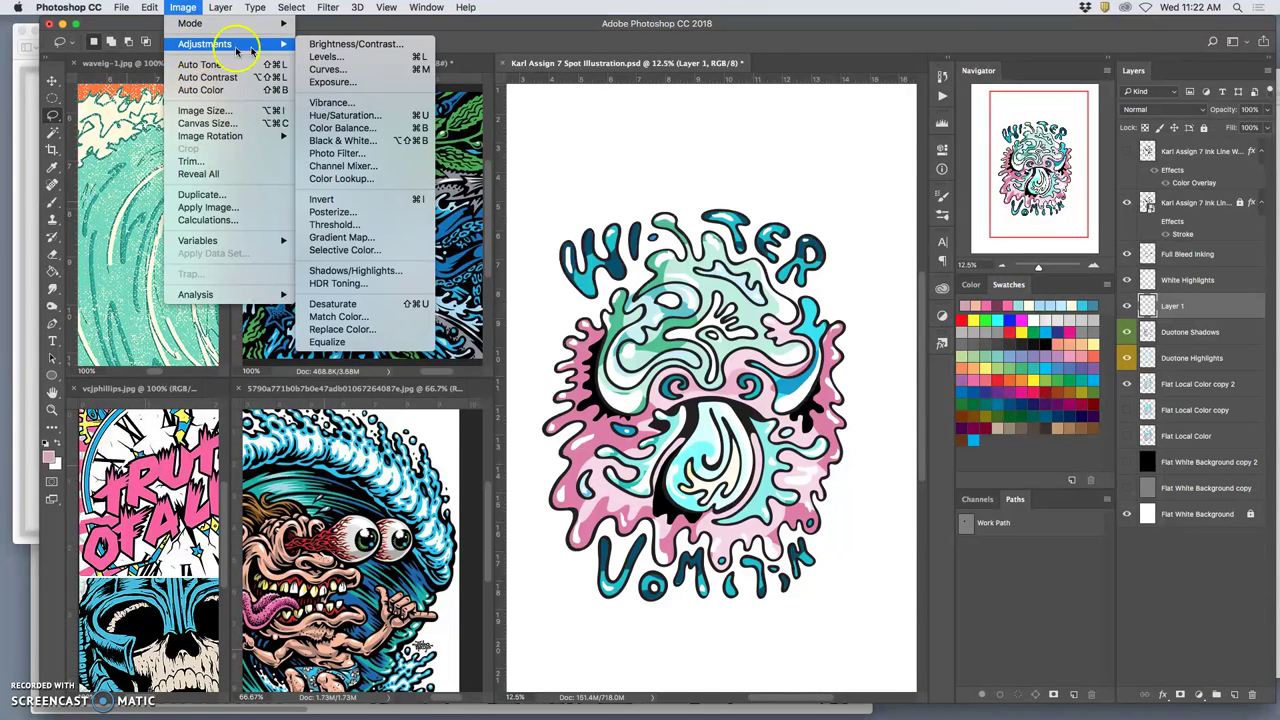
{"action": "left_click", "coordinate": [327, 58]}
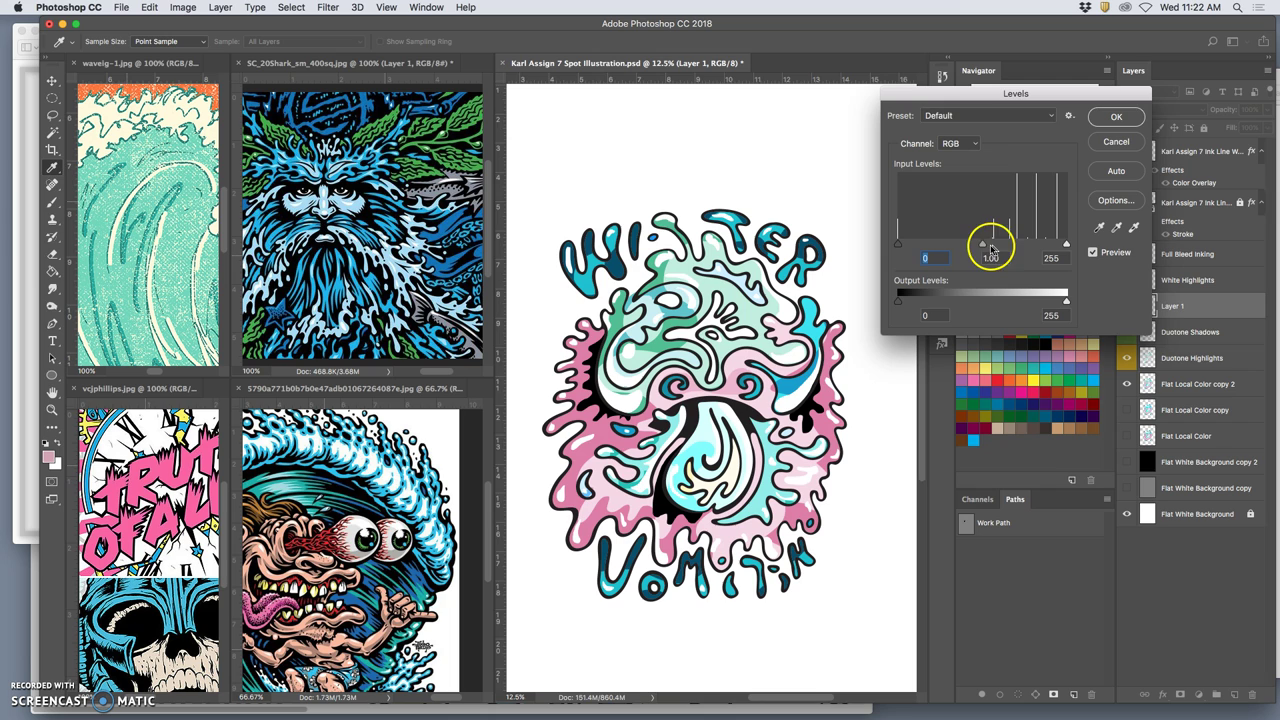
{"action": "mouse_move", "coordinate": [982, 245]}
{"action": "left_mouse_down"}
{"action": "mouse_move", "coordinate": [1015, 246]}
{"action": "mouse_move", "coordinate": [956, 246]}
{"action": "mouse_move", "coordinate": [983, 245]}
{"action": "left_mouse_up"}
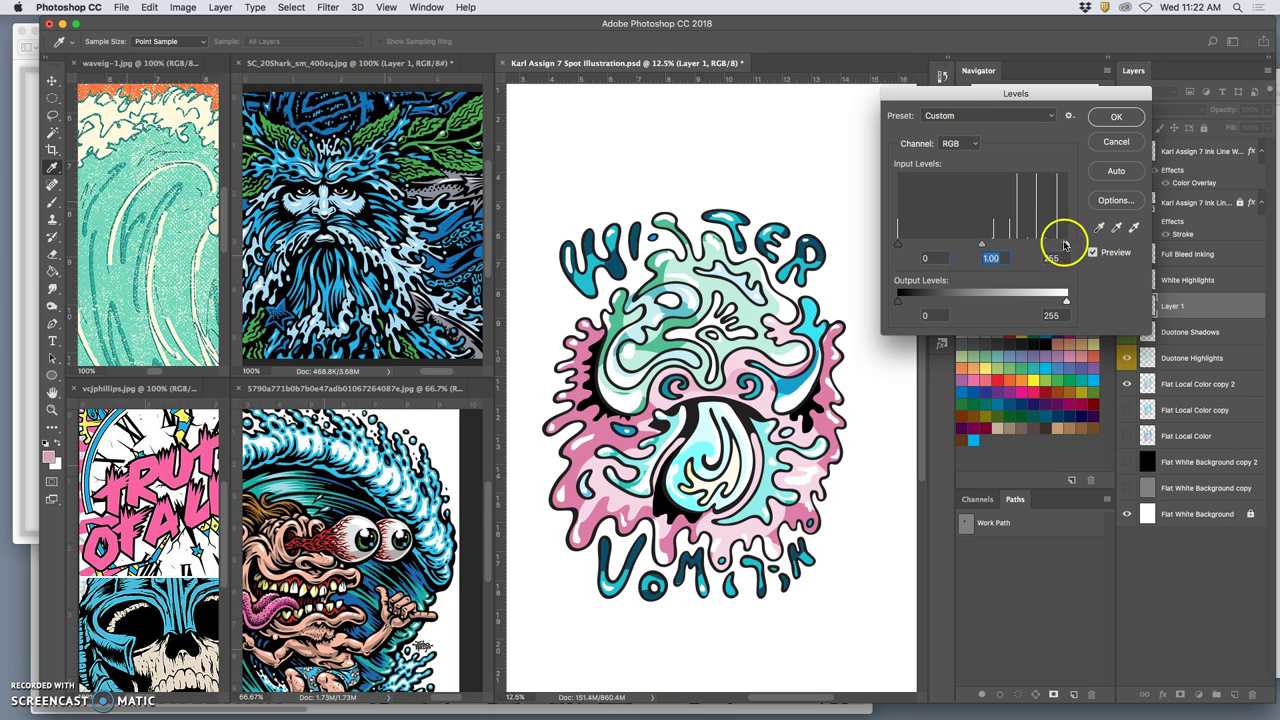
{"action": "mouse_move", "coordinate": [1066, 244]}
{"action": "left_mouse_down"}
{"action": "mouse_move", "coordinate": [1048, 245]}
{"action": "mouse_move", "coordinate": [1069, 244]}
{"action": "left_mouse_up"}
{"action": "left_click", "coordinate": [1069, 244]}
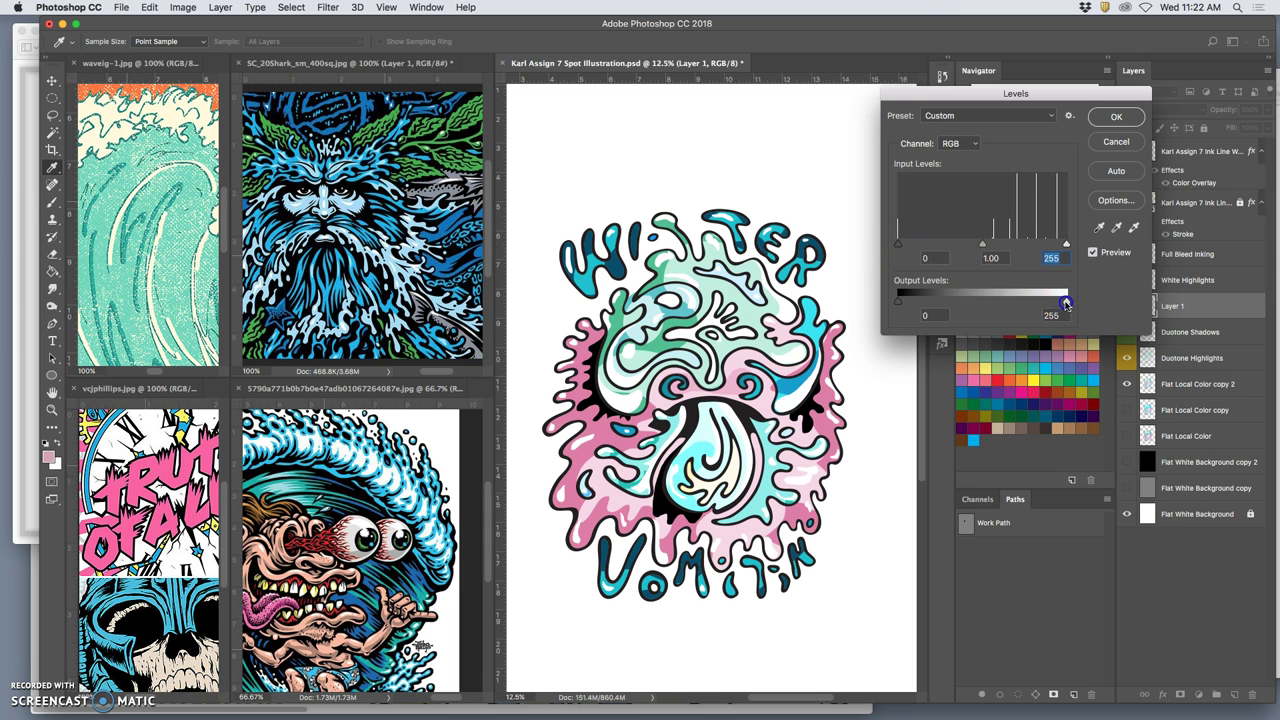
{"action": "left_click_drag", "start_coordinate": [1066, 301], "coordinate": [1033, 302]}
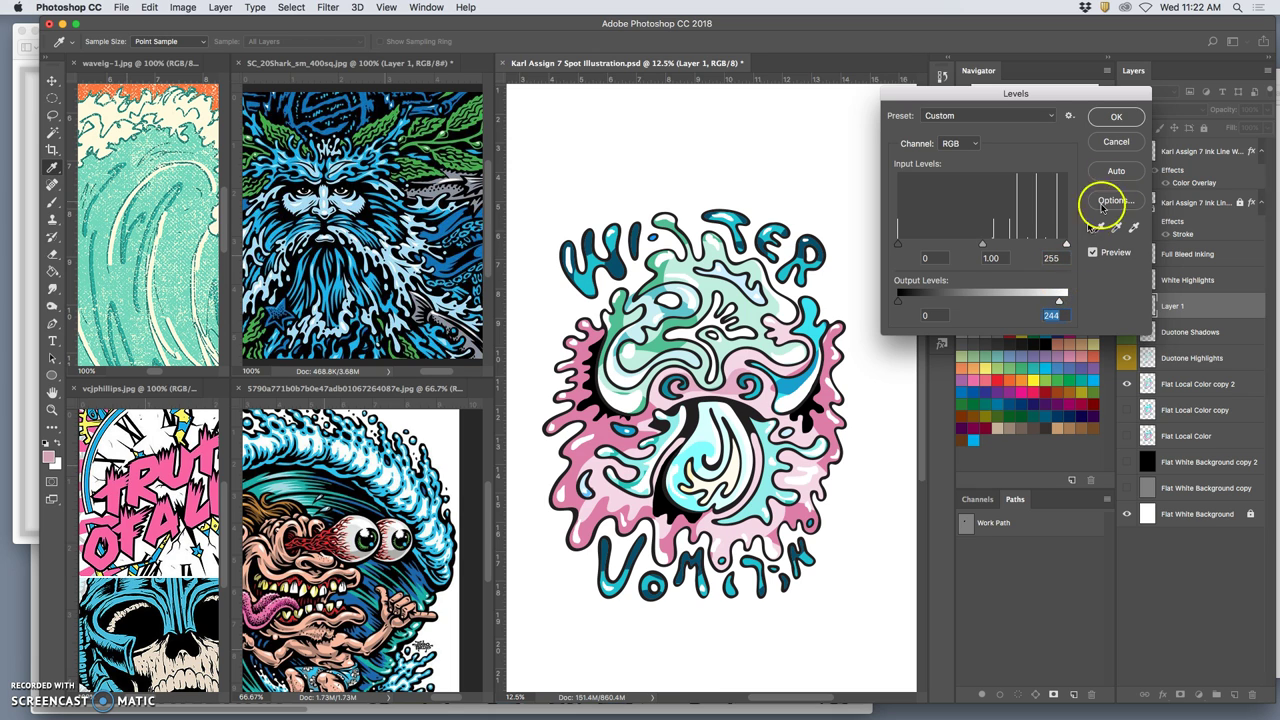
{"action": "left_click", "coordinate": [1116, 118]}
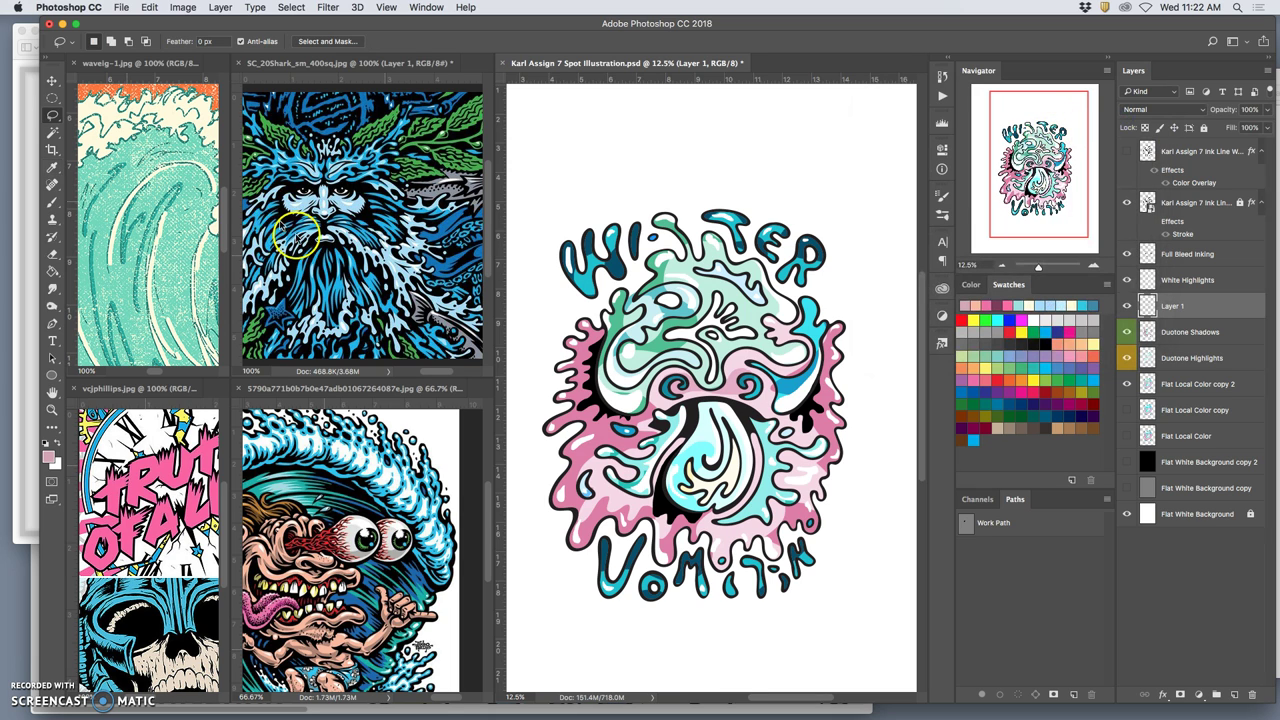
Step: Examine the digital coloring primer and the Nicomon breakdown's White Cut-Edge Highlights and Light Soft-Edge Duotone samples in Preview, and return to Photoshop
{"action": "left_click", "coordinate": [1178, 283]}
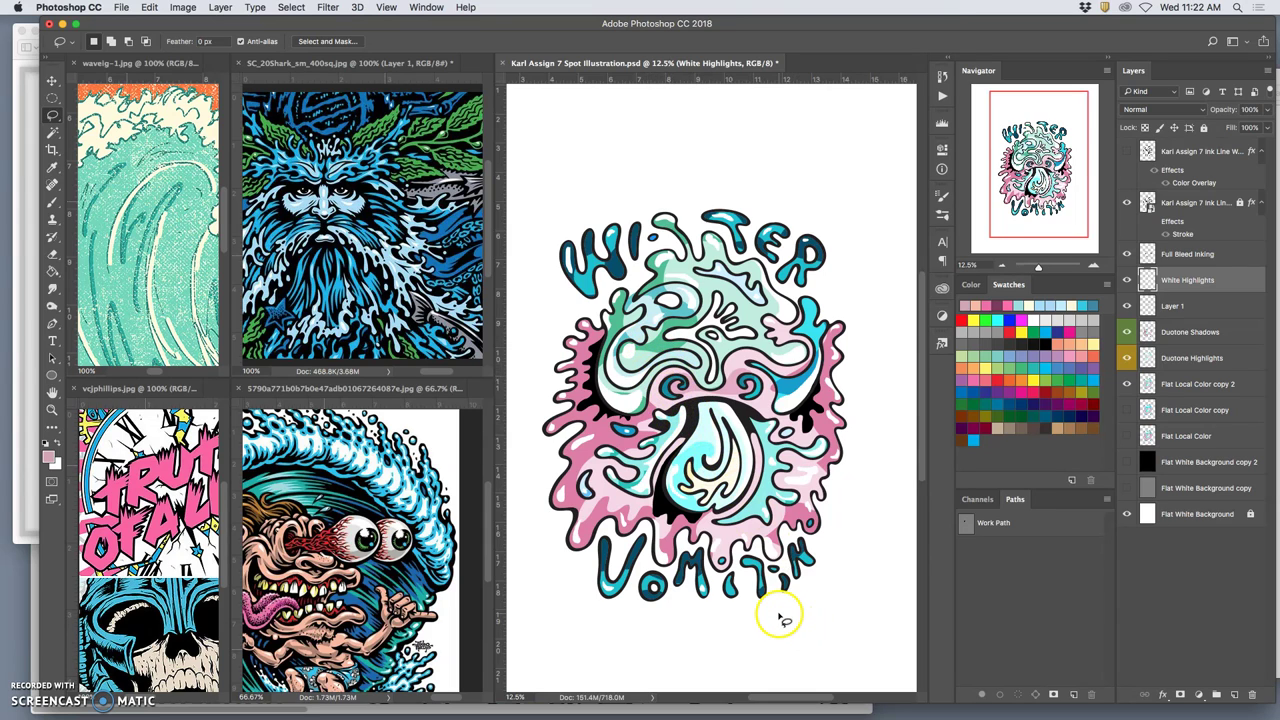
{"action": "left_click", "coordinate": [32, 412]}
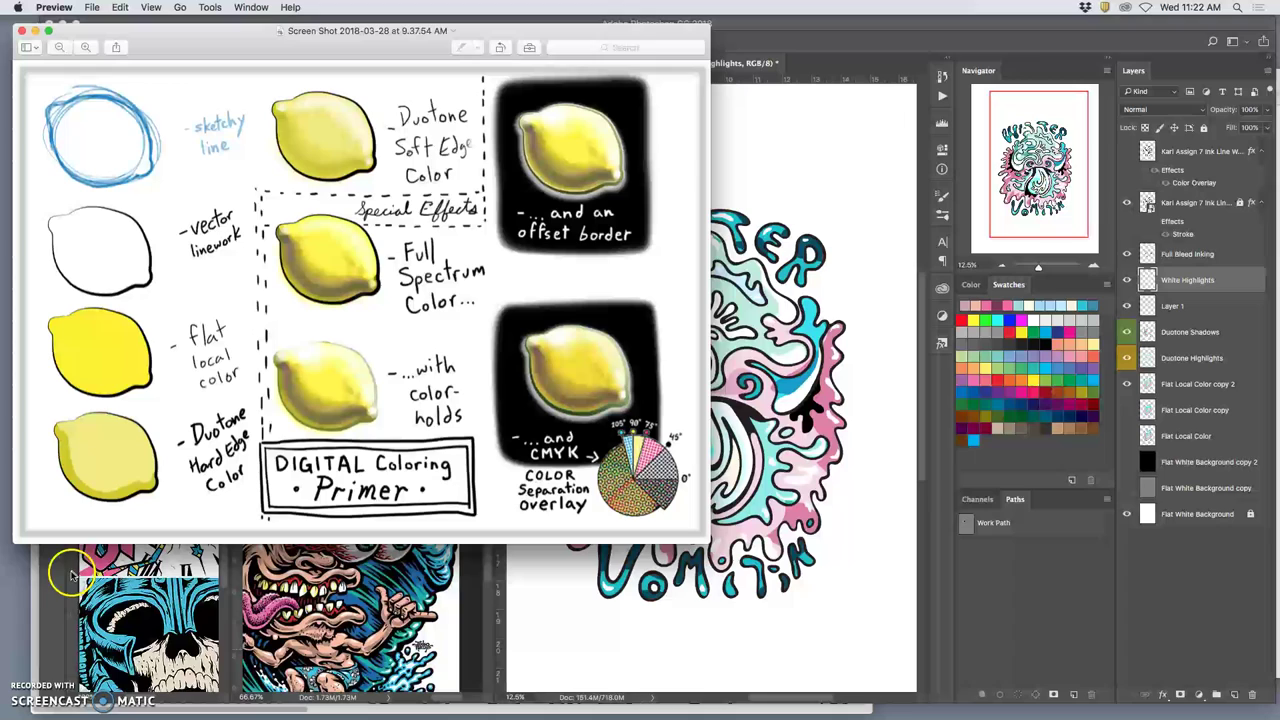
{"action": "left_click", "coordinate": [36, 584]}
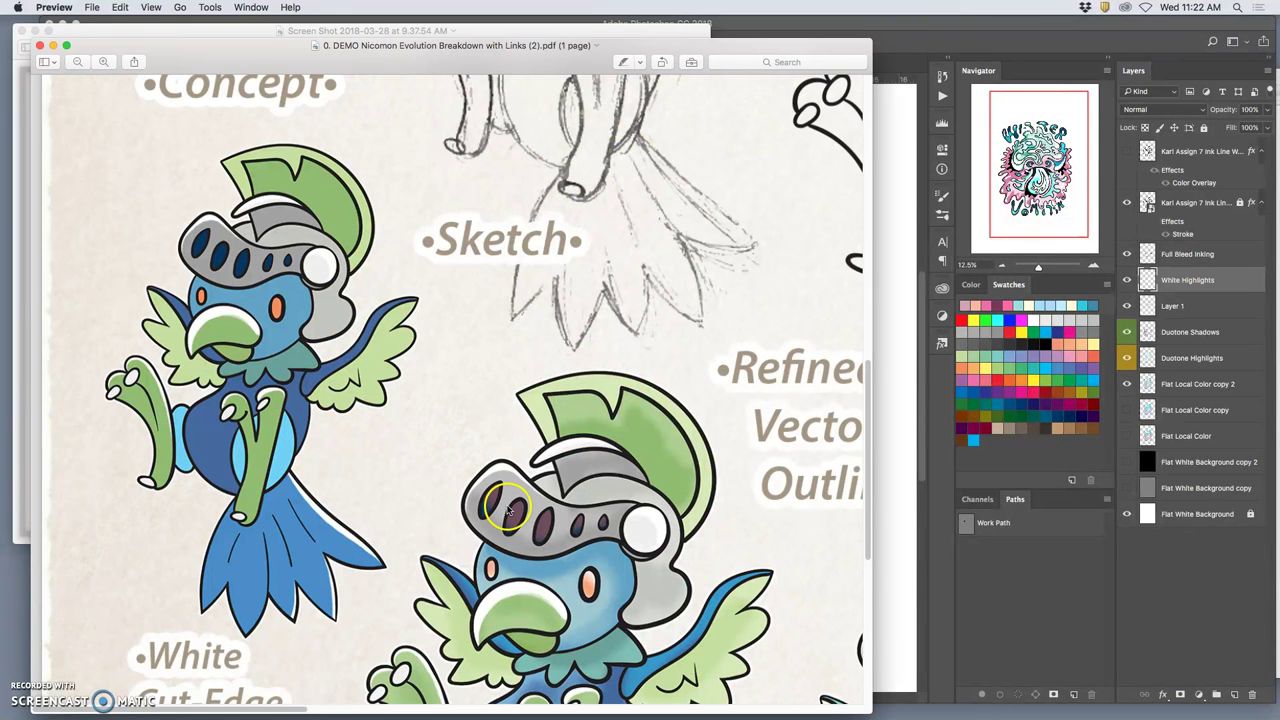
{"action": "scroll", "coordinate": [322, 512], "scroll_direction": "down", "scroll_amount": 10}
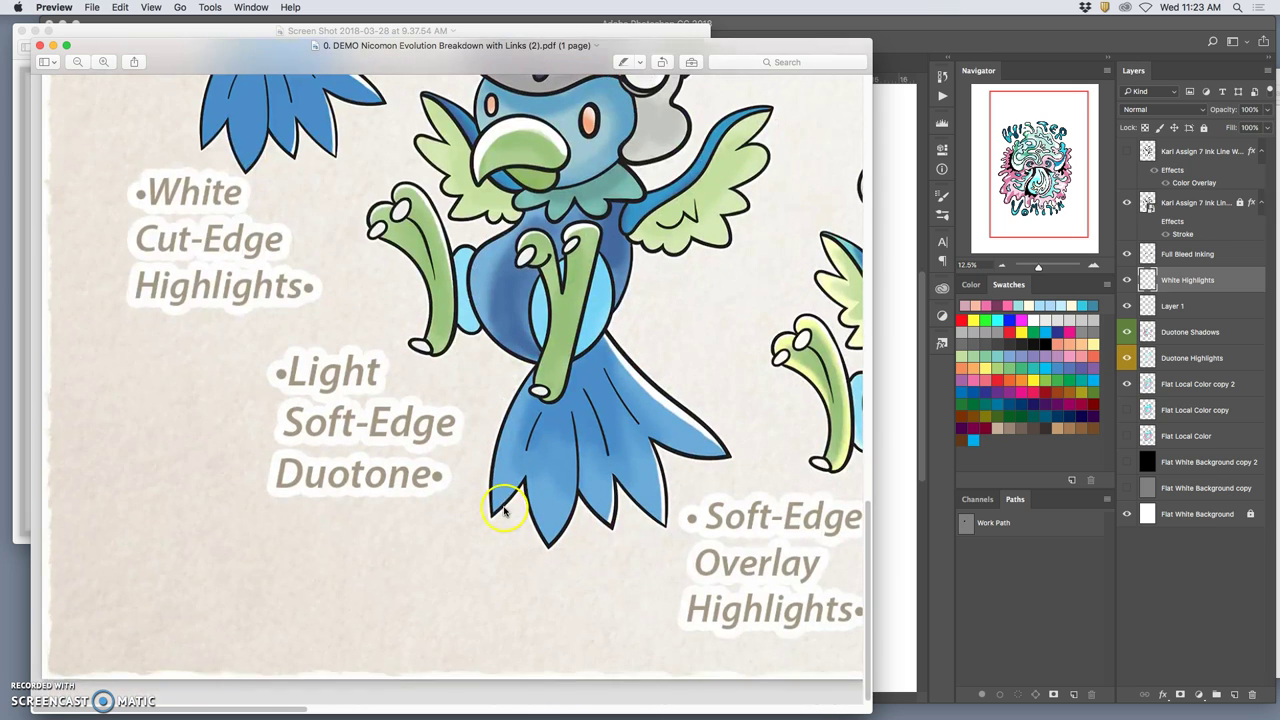
{"action": "scroll", "coordinate": [503, 514], "scroll_direction": "up", "scroll_amount": 1}
{"action": "scroll", "coordinate": [503, 514], "scroll_direction": "right", "scroll_amount": 2}
{"action": "scroll", "coordinate": [503, 514], "scroll_direction": "up", "scroll_amount": 4}
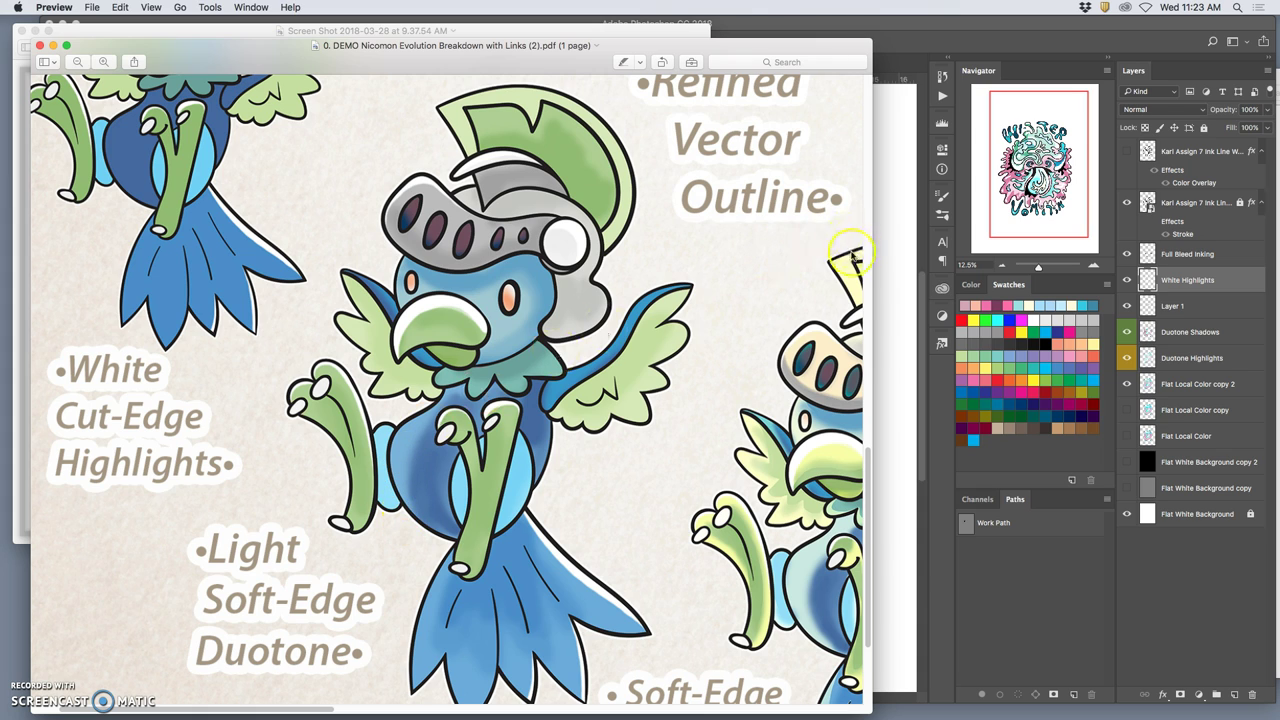
{"action": "left_click", "coordinate": [887, 247]}
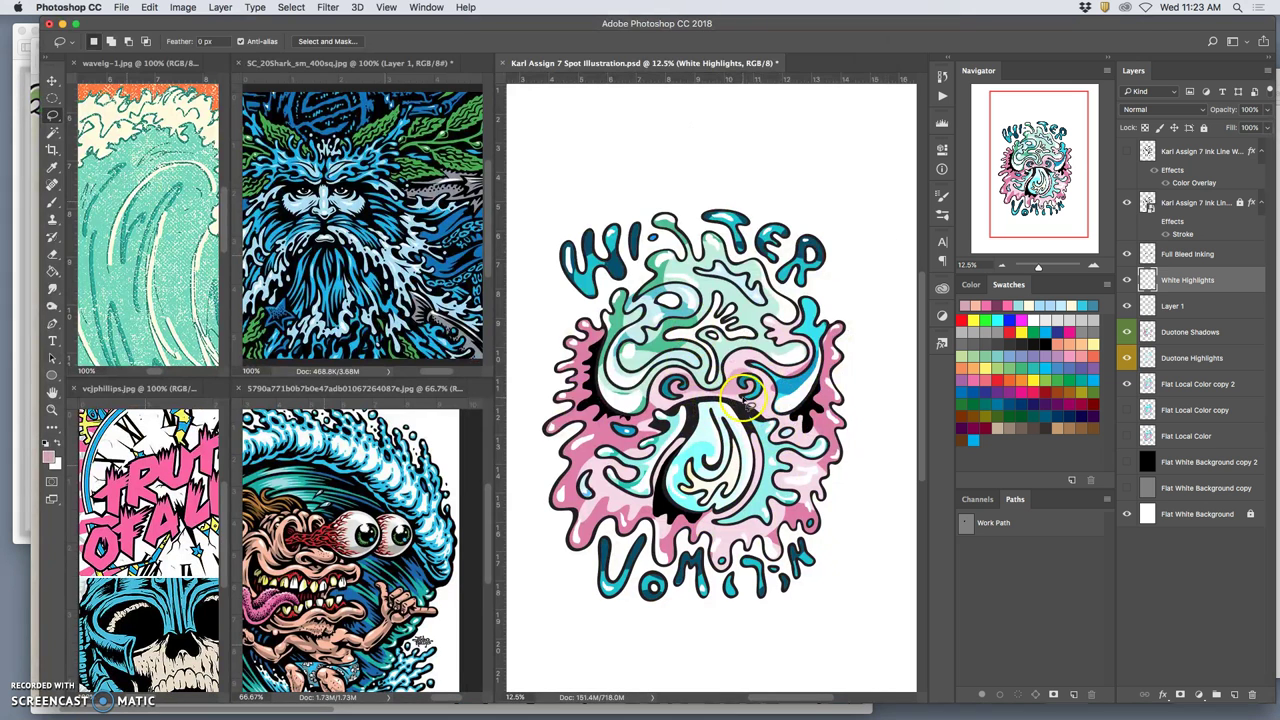
Step: Save the illustration and merge Layer 1 with the Duotone Shadows layer
{"action": "left_click", "coordinate": [643, 67]}
{"action": "key", "text": "super+s"}
{"action": "left_click", "coordinate": [1180, 357]}
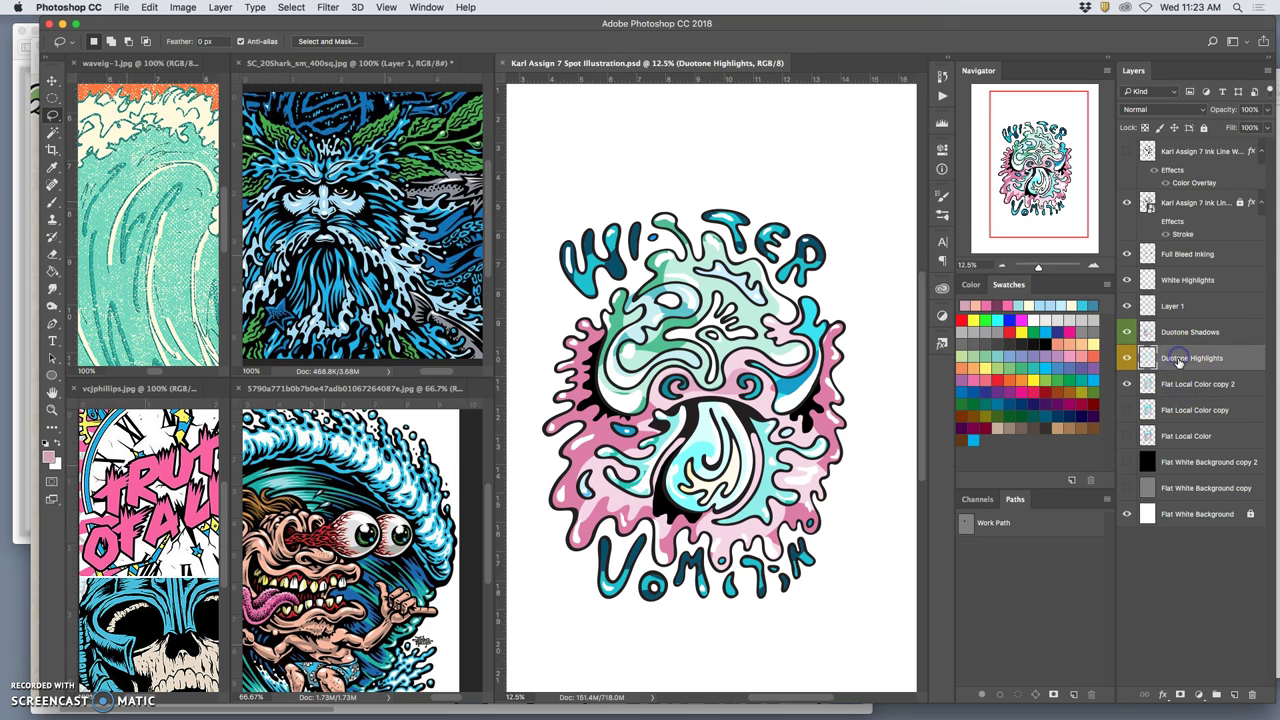
{"action": "left_click", "coordinate": [1170, 305]}
{"action": "left_click", "coordinate": [1179, 333], "text": "shift"}
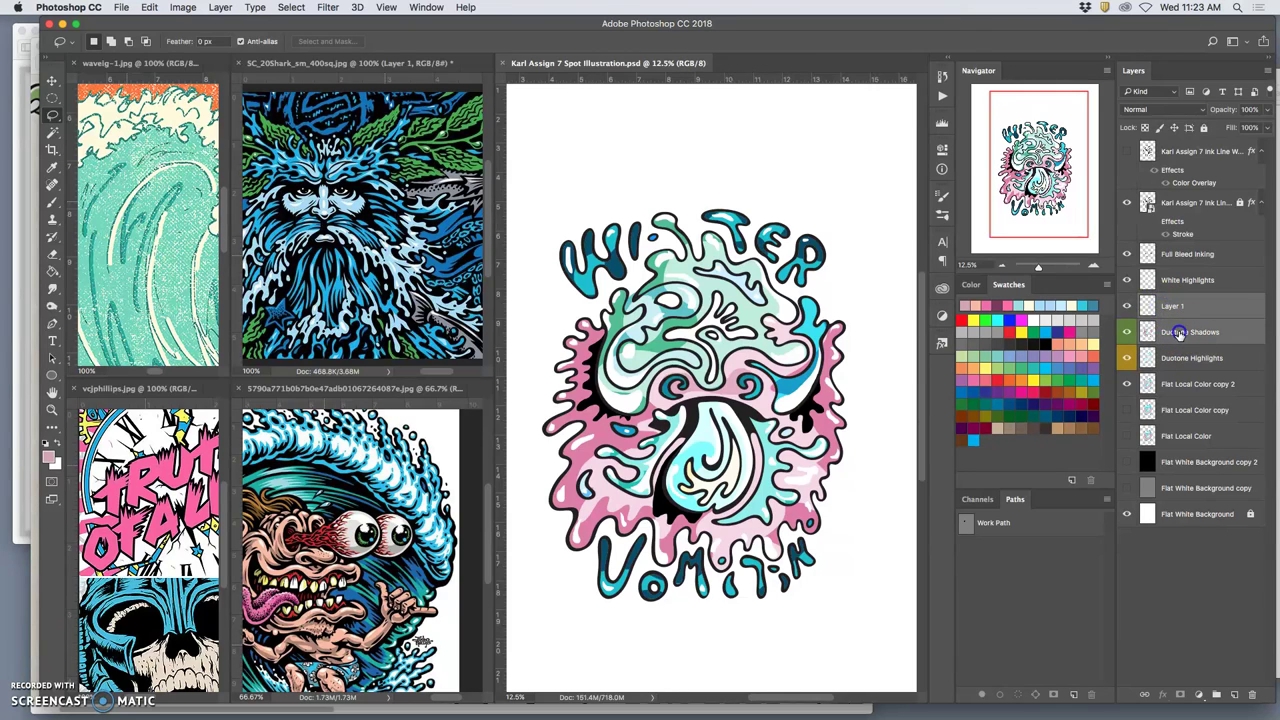
{"action": "key", "text": "ctrl+e"}
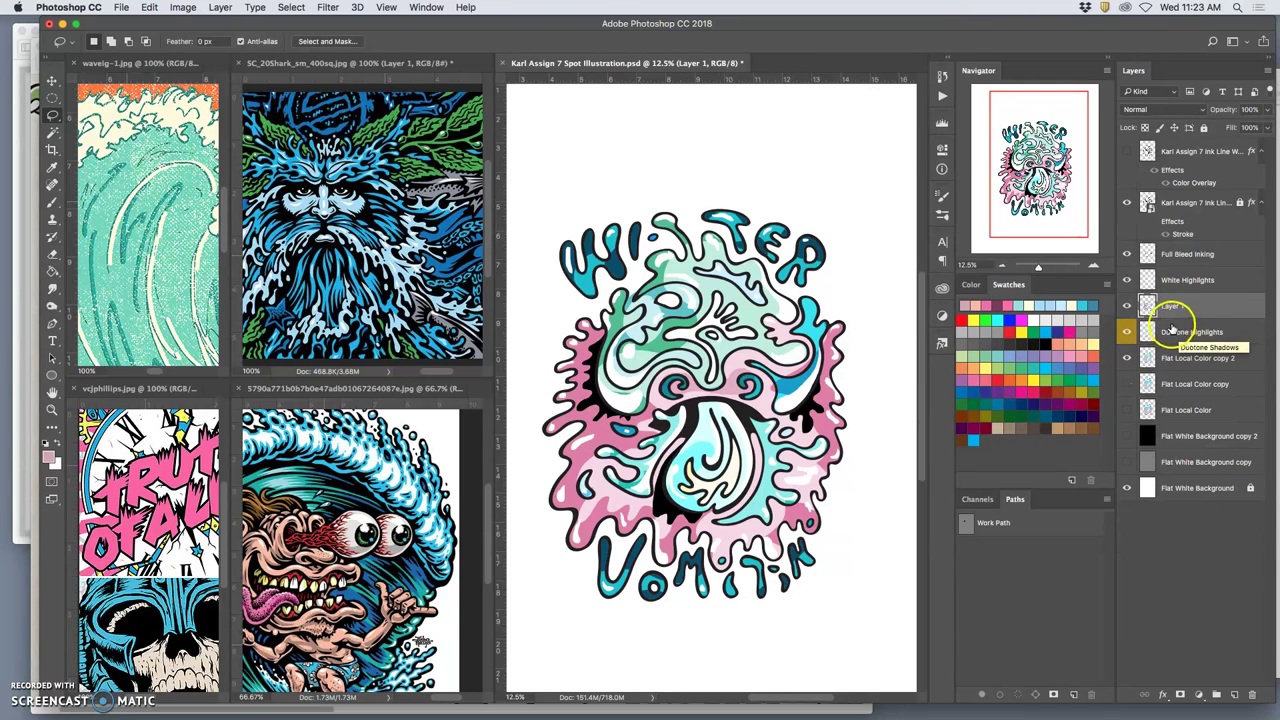
Step: Rename the merged layer Duotone Shadows and label it with the green layer color
{"action": "double_click", "coordinate": [1173, 306]}
{"action": "left_click", "coordinate": [1128, 317]}
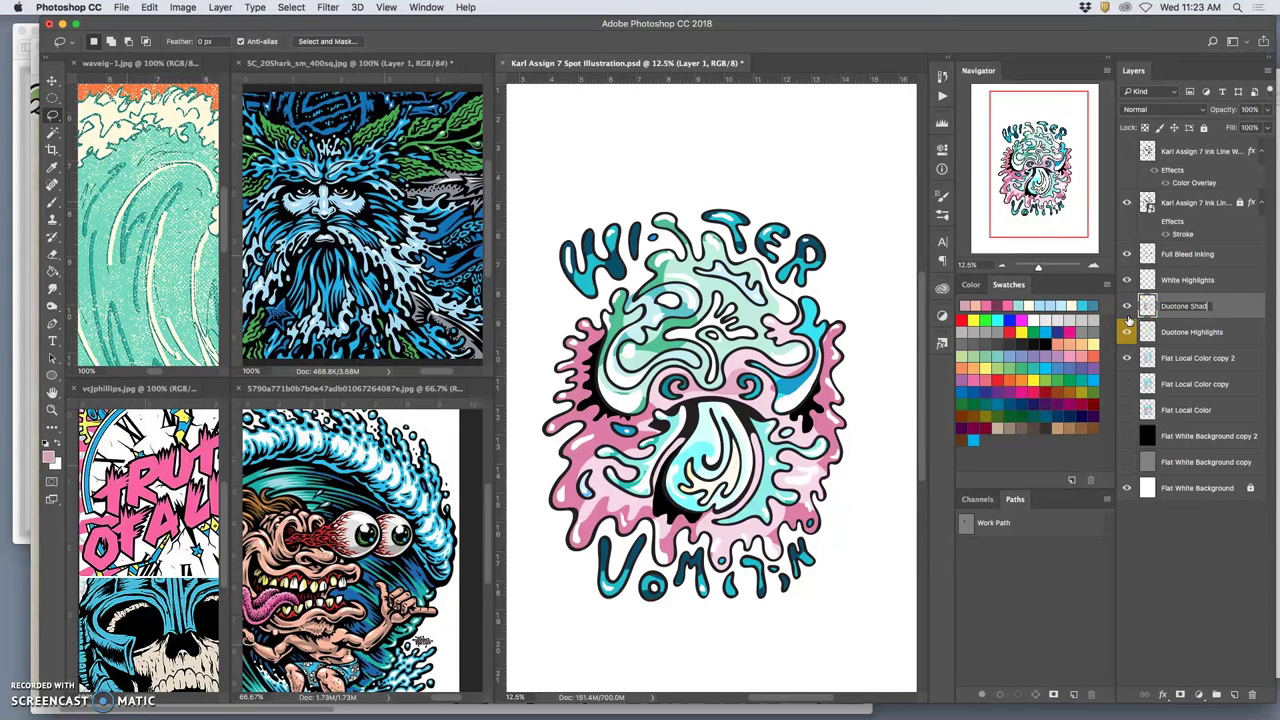
{"action": "left_click", "coordinate": [1131, 310]}
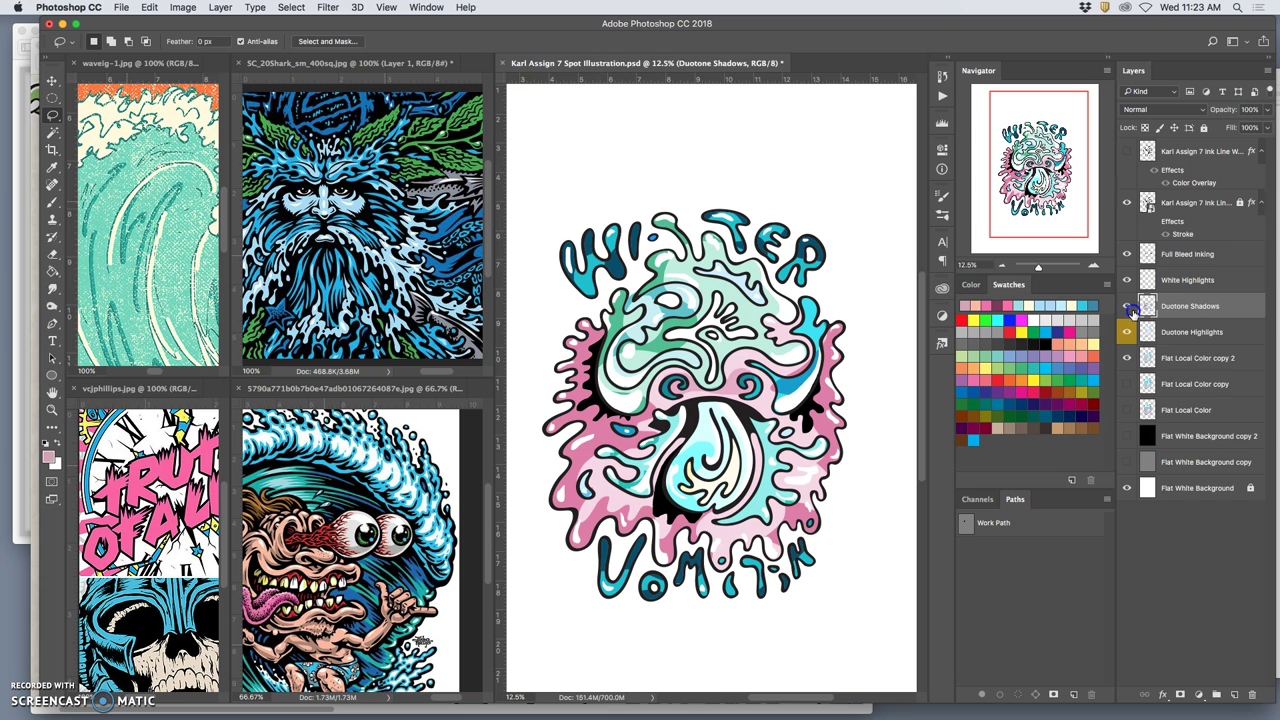
{"action": "right_click", "coordinate": [1131, 312]}
{"action": "left_click", "coordinate": [1190, 348]}
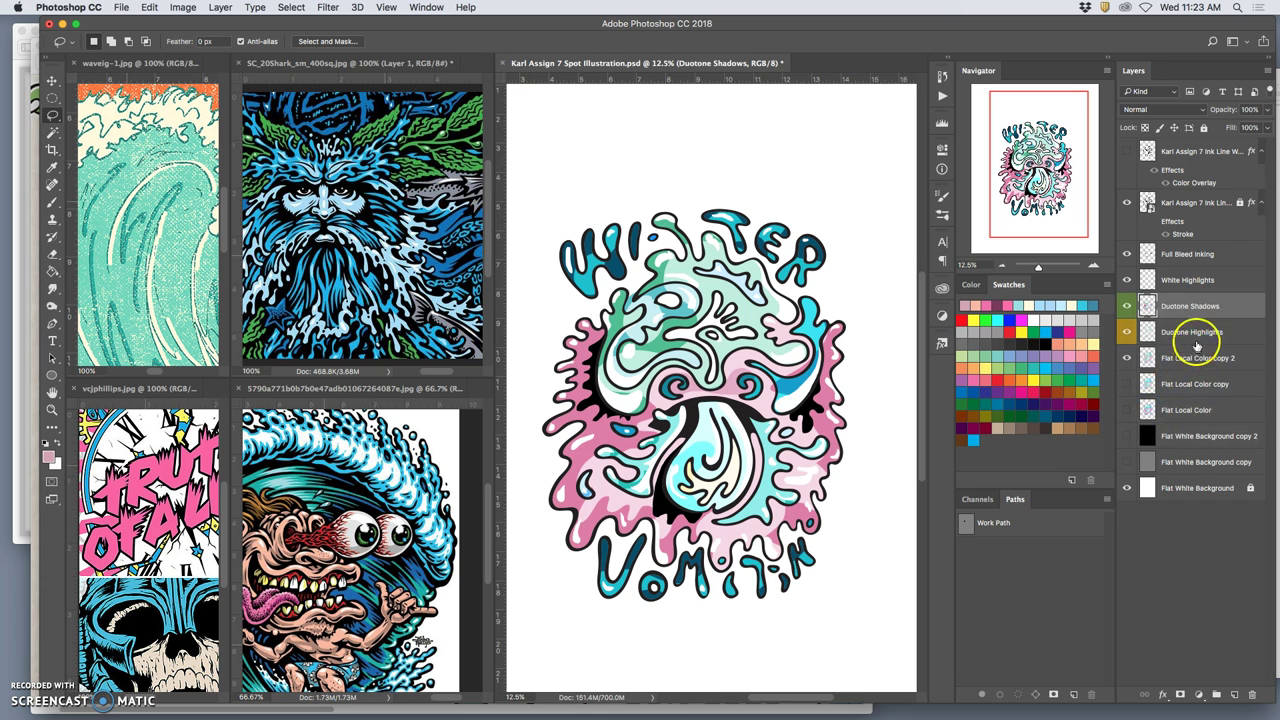
Step: Group the Duotone Shadows and Duotone Highlights layers and duplicate the group
{"action": "left_click", "coordinate": [1200, 338], "text": "shift"}
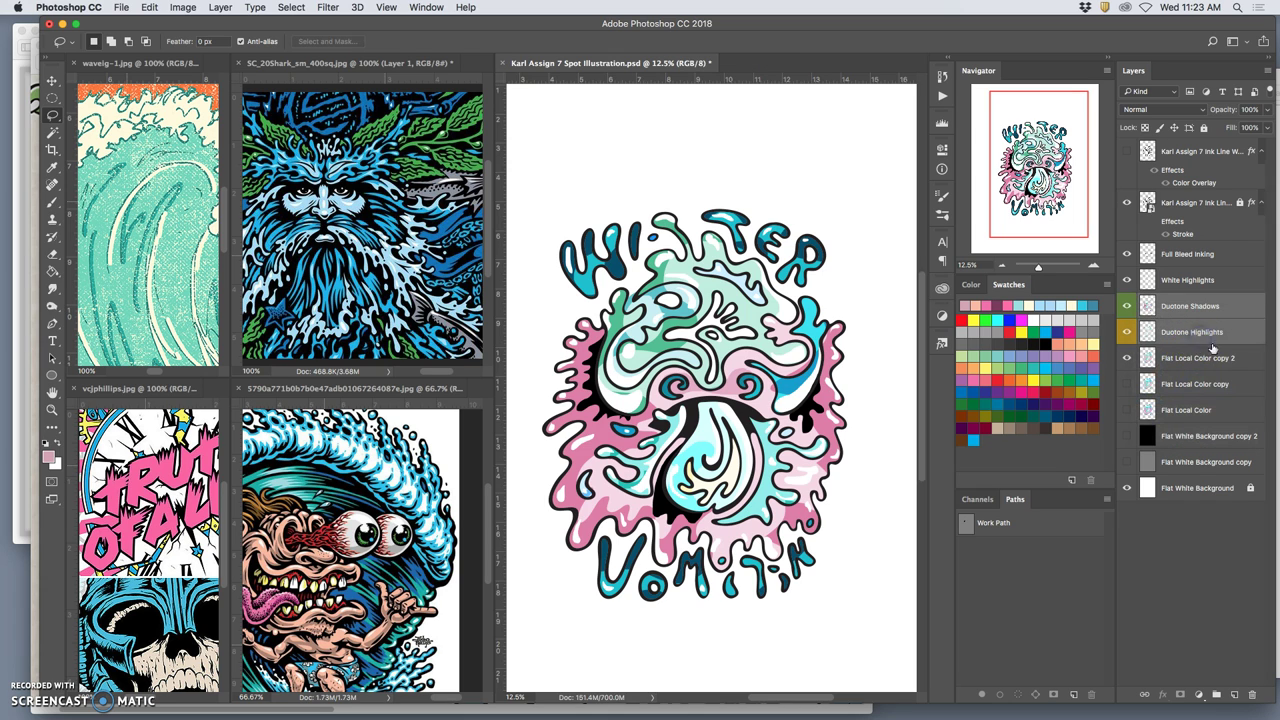
{"action": "left_click", "coordinate": [1218, 696]}
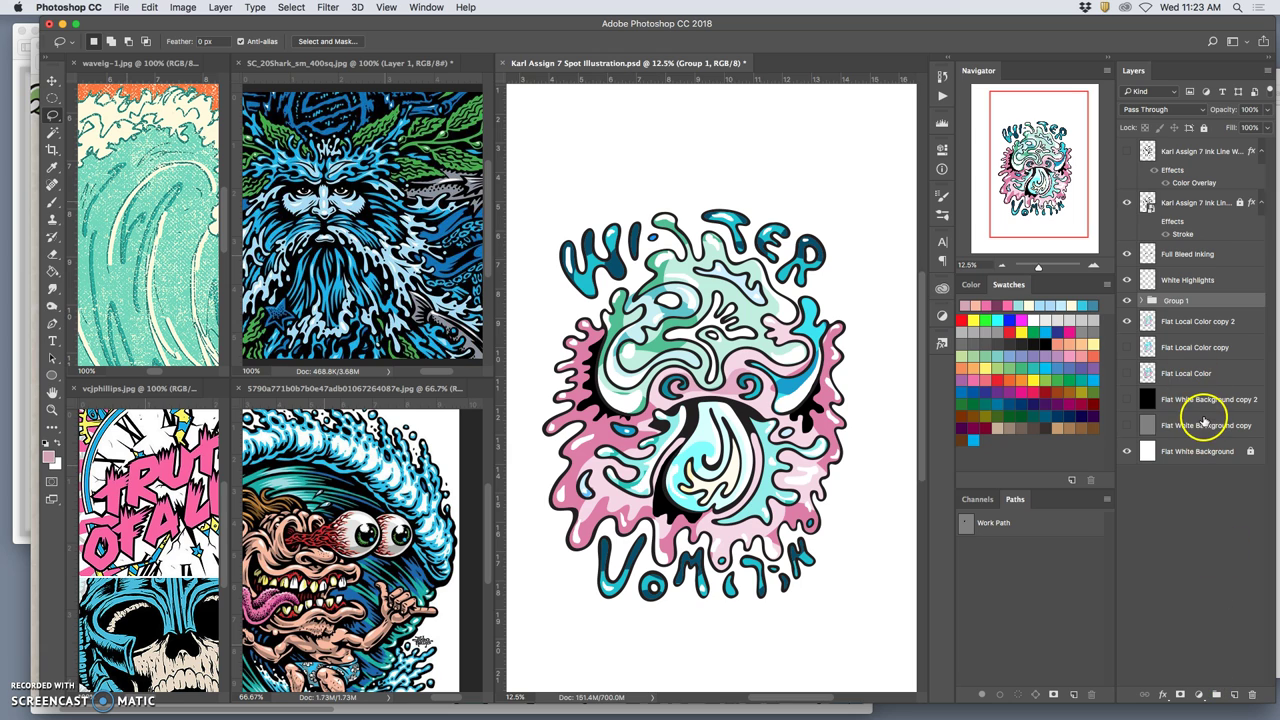
{"action": "key", "text": "ctrl+j"}
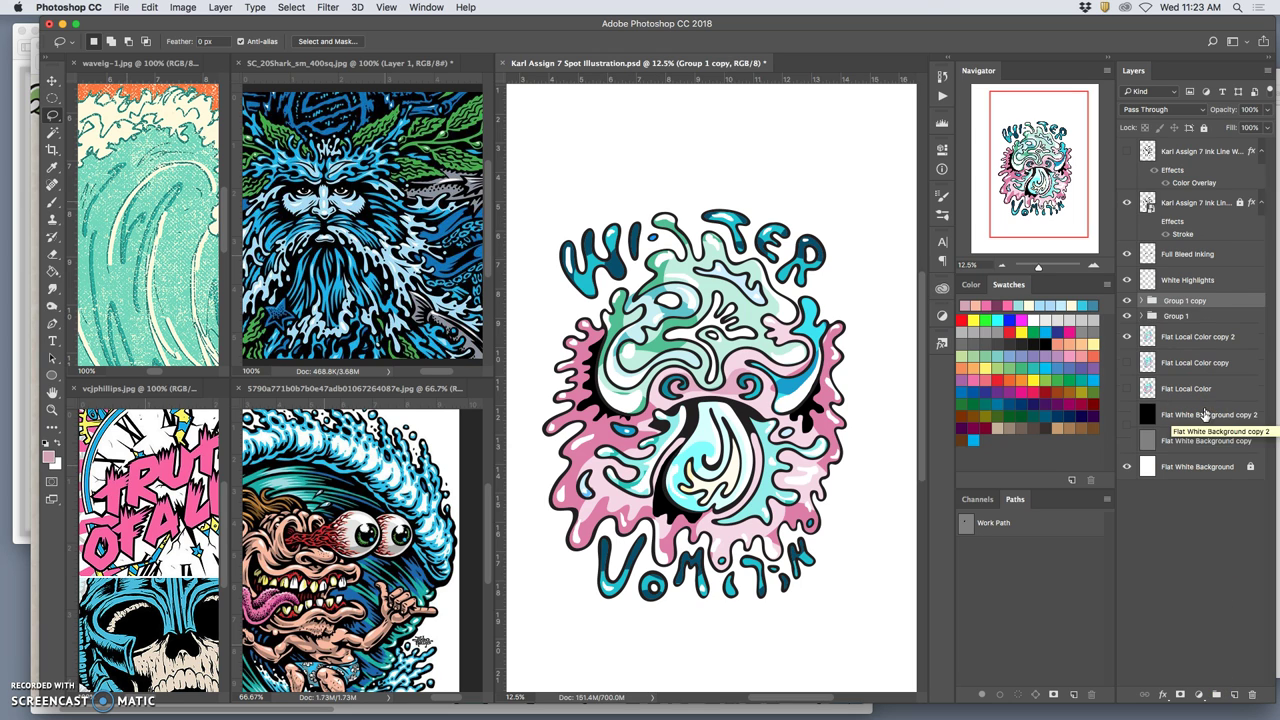
Step: Rename the duplicated group Soft Edge Duotone and the original group Cut Edge Duotone
{"action": "double_click", "coordinate": [1181, 300]}
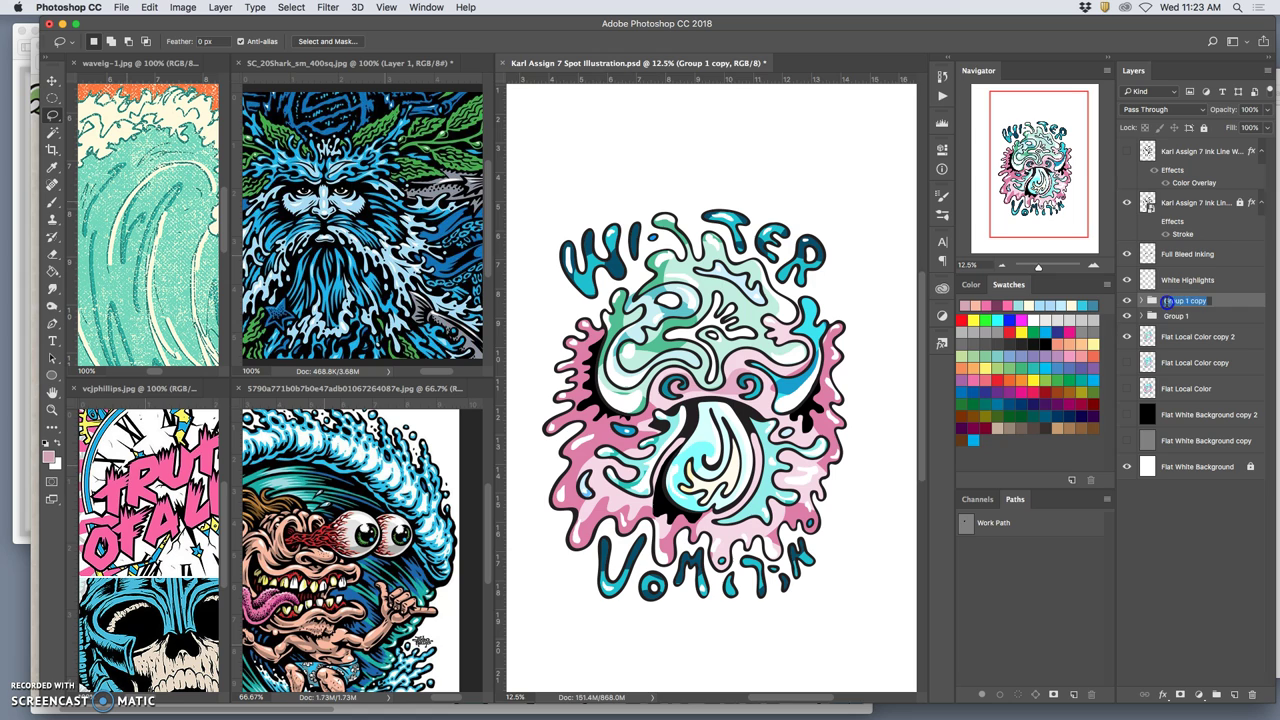
{"action": "type", "text": "Soft Edge Duotone"}
{"action": "double_click", "coordinate": [1175, 316]}
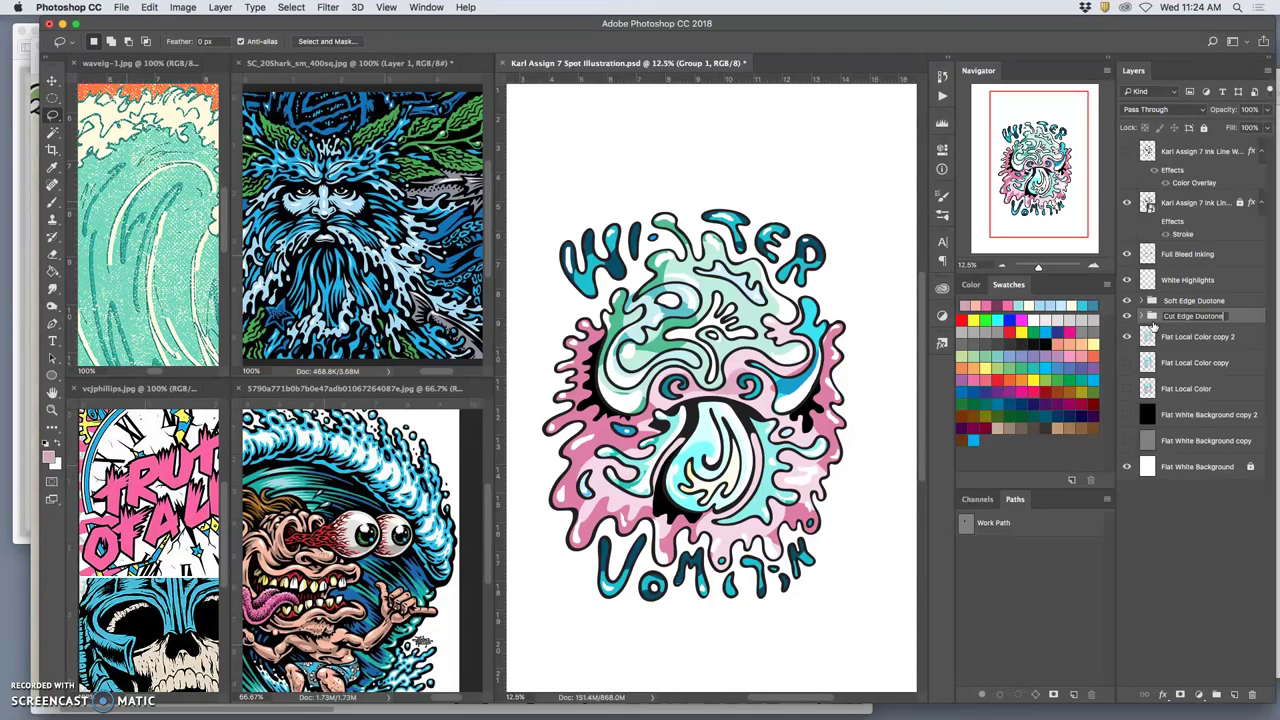
{"action": "type", "text": "Cut Edge Duotone"}
{"action": "key", "text": "Return"}
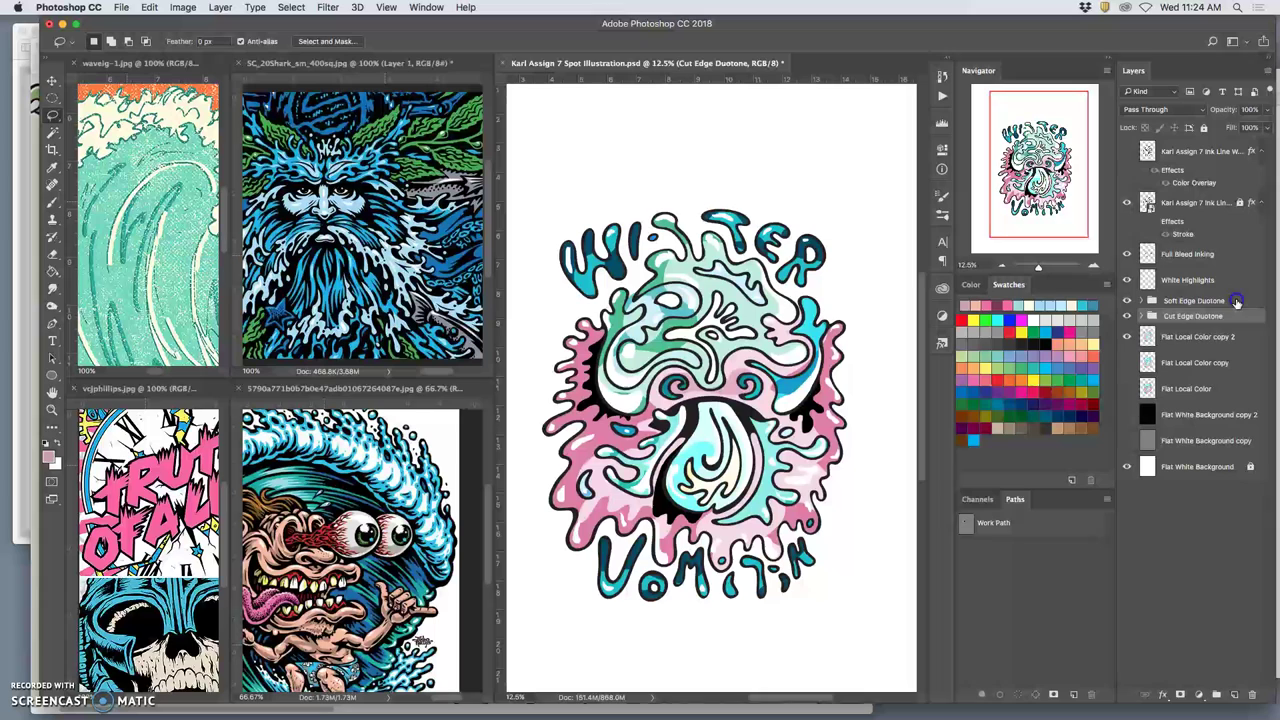
{"action": "left_click", "coordinate": [1171, 300]}
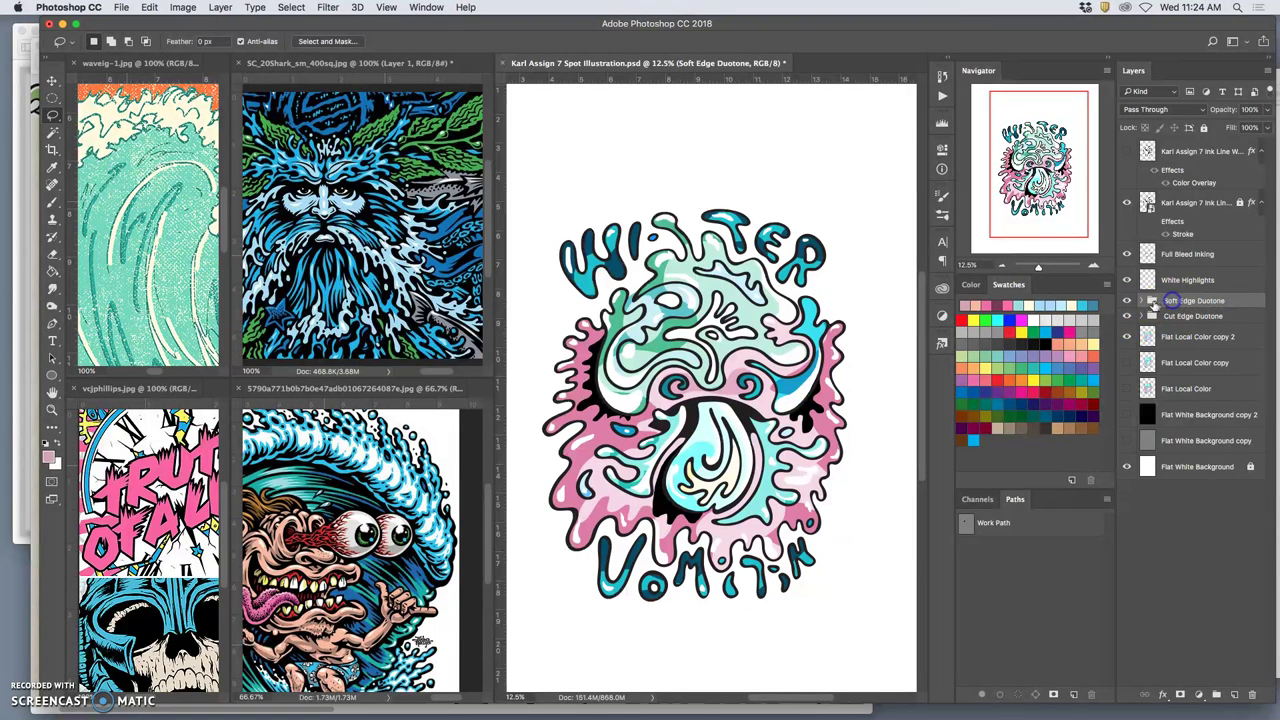
{"action": "left_click", "coordinate": [330, 7]}
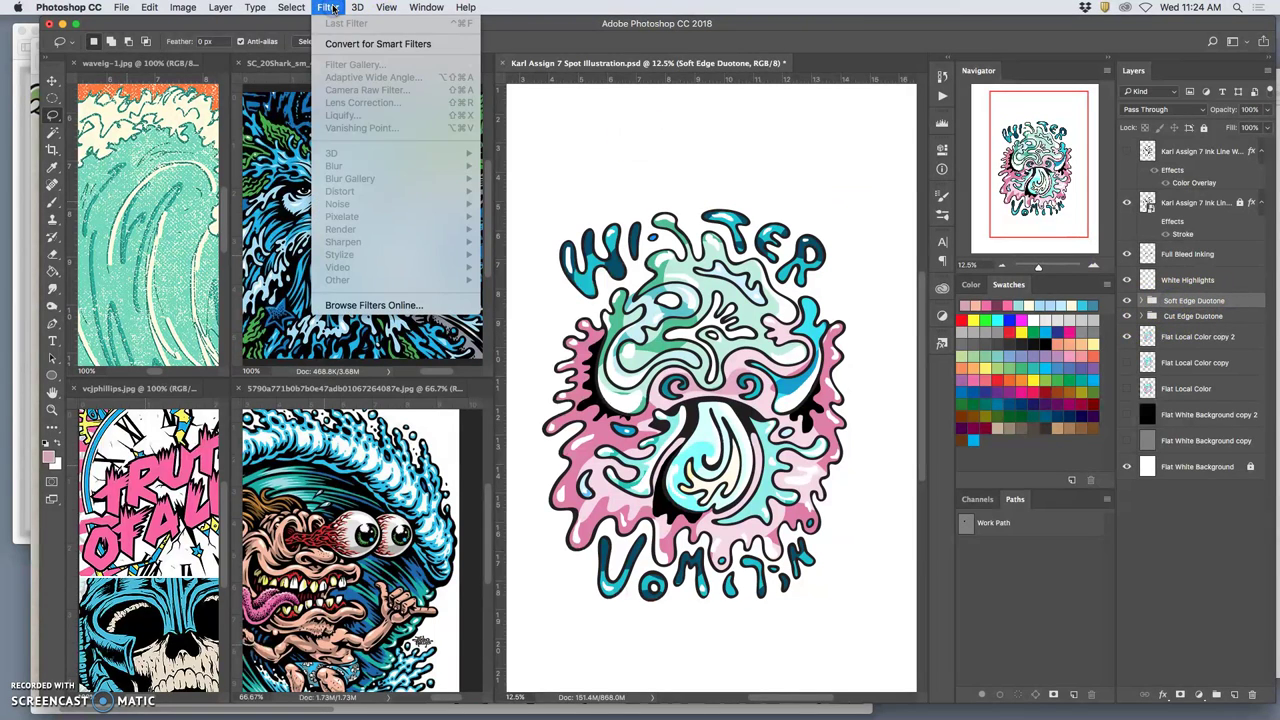
{"action": "left_click", "coordinate": [330, 7]}
Step: Expand the Soft Edge Duotone group and apply a Gaussian Blur with a 9.7-pixel radius to its Duotone Highlights layer
{"action": "left_click", "coordinate": [1152, 300]}
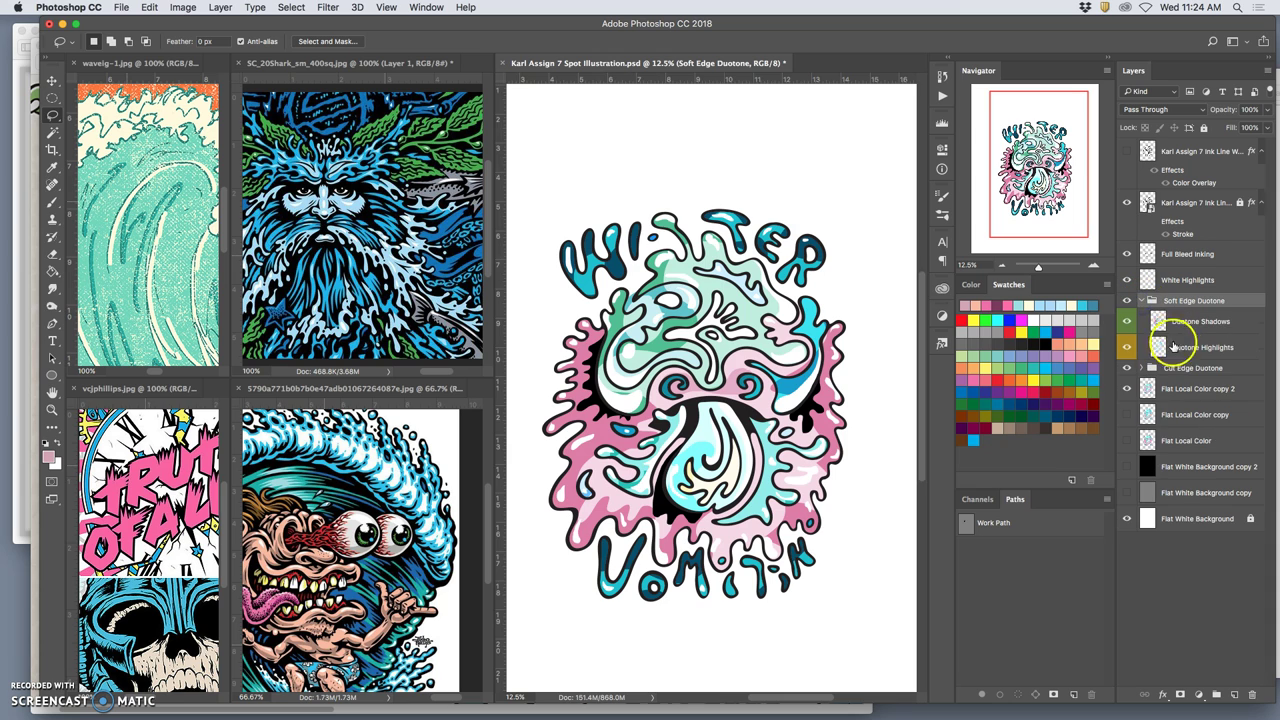
{"action": "left_click", "coordinate": [1180, 350]}
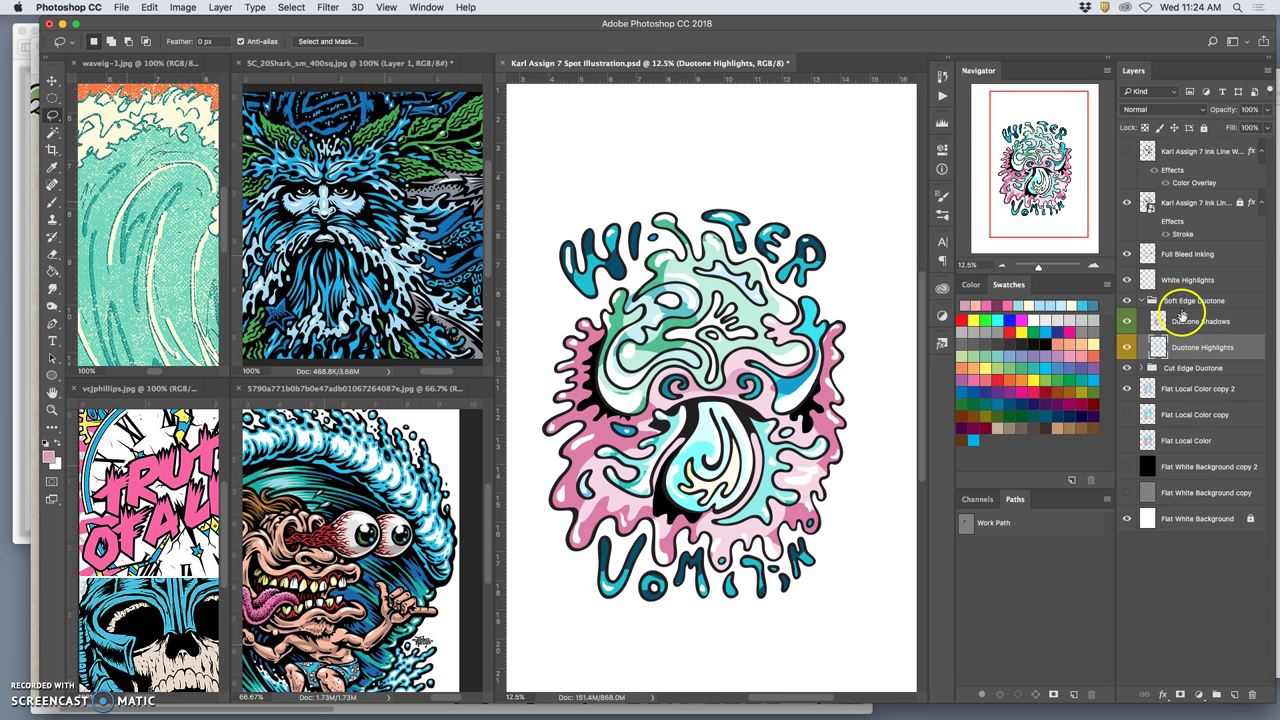
{"action": "left_click", "coordinate": [330, 8]}
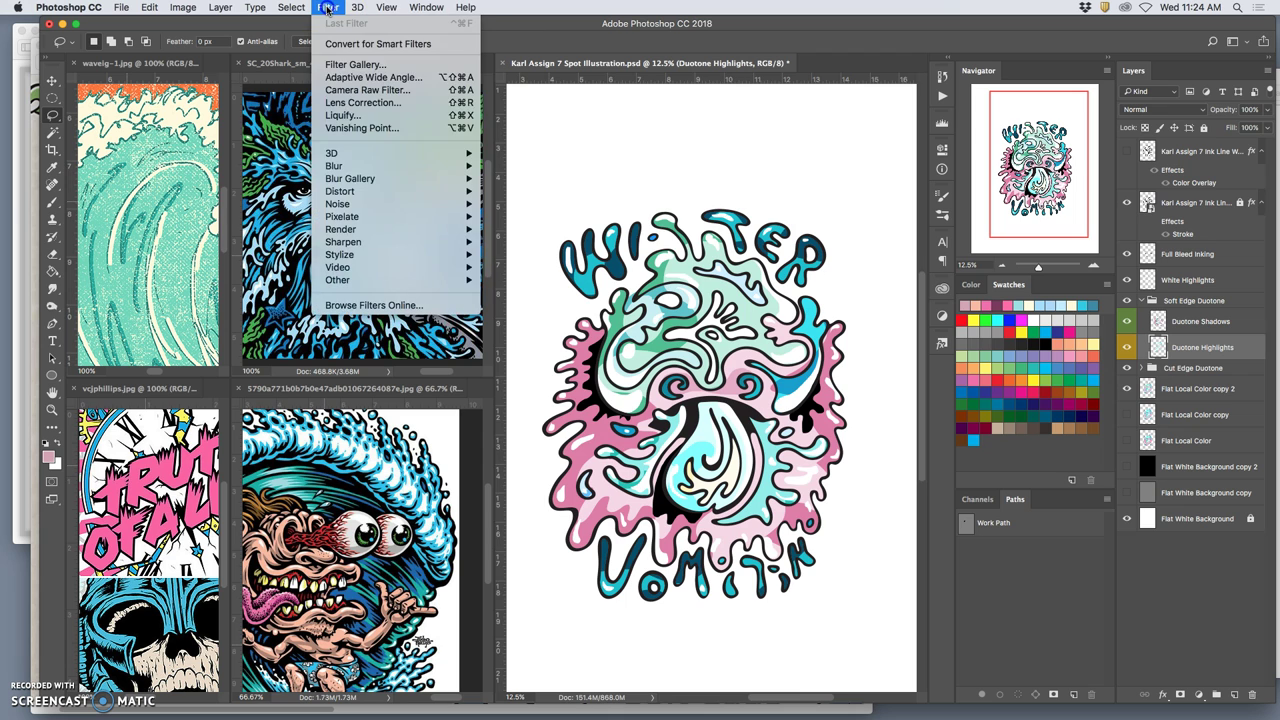
{"action": "mouse_move", "coordinate": [357, 170]}
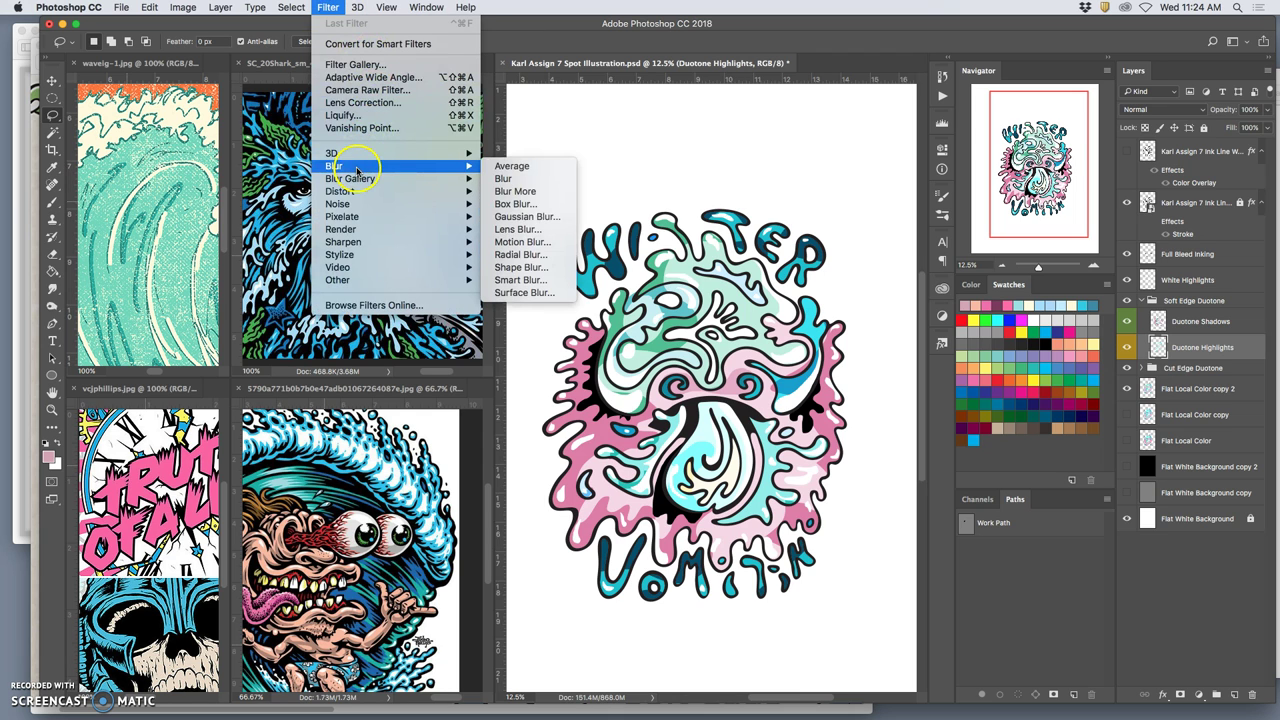
{"action": "left_click", "coordinate": [543, 220]}
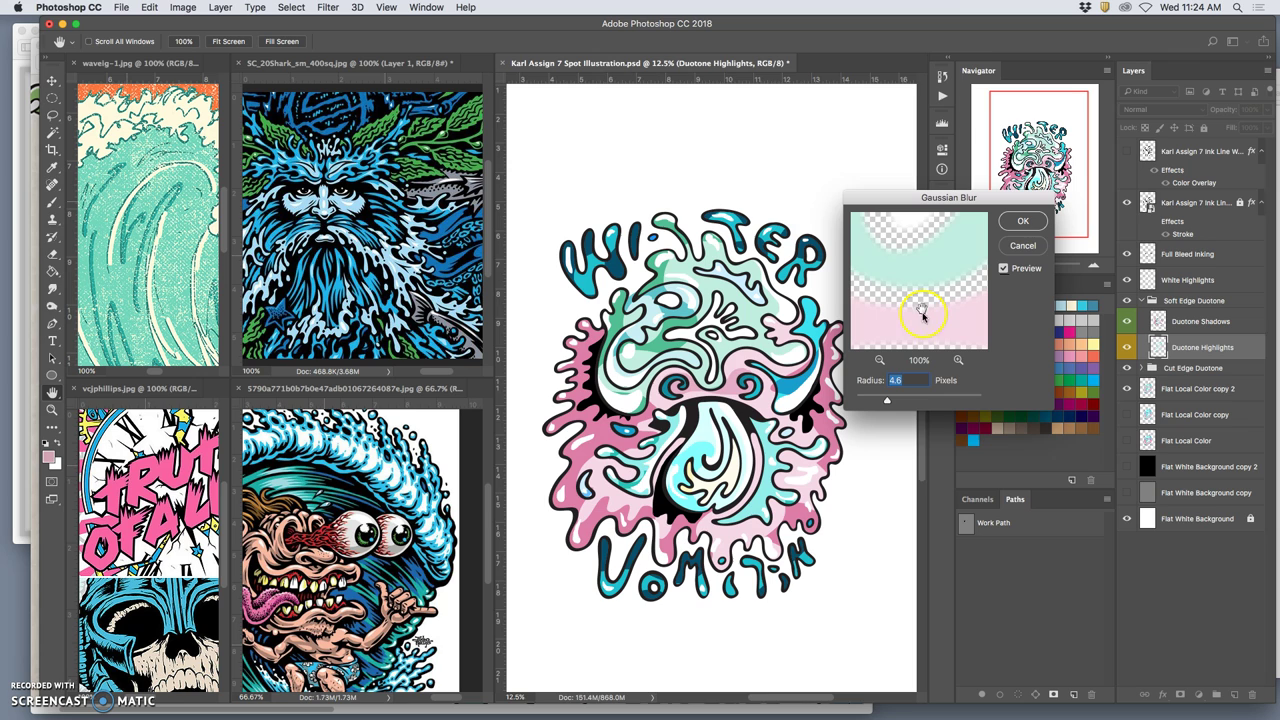
{"action": "left_click_drag", "start_coordinate": [945, 401], "coordinate": [911, 401]}
{"action": "left_click", "coordinate": [1022, 220]}
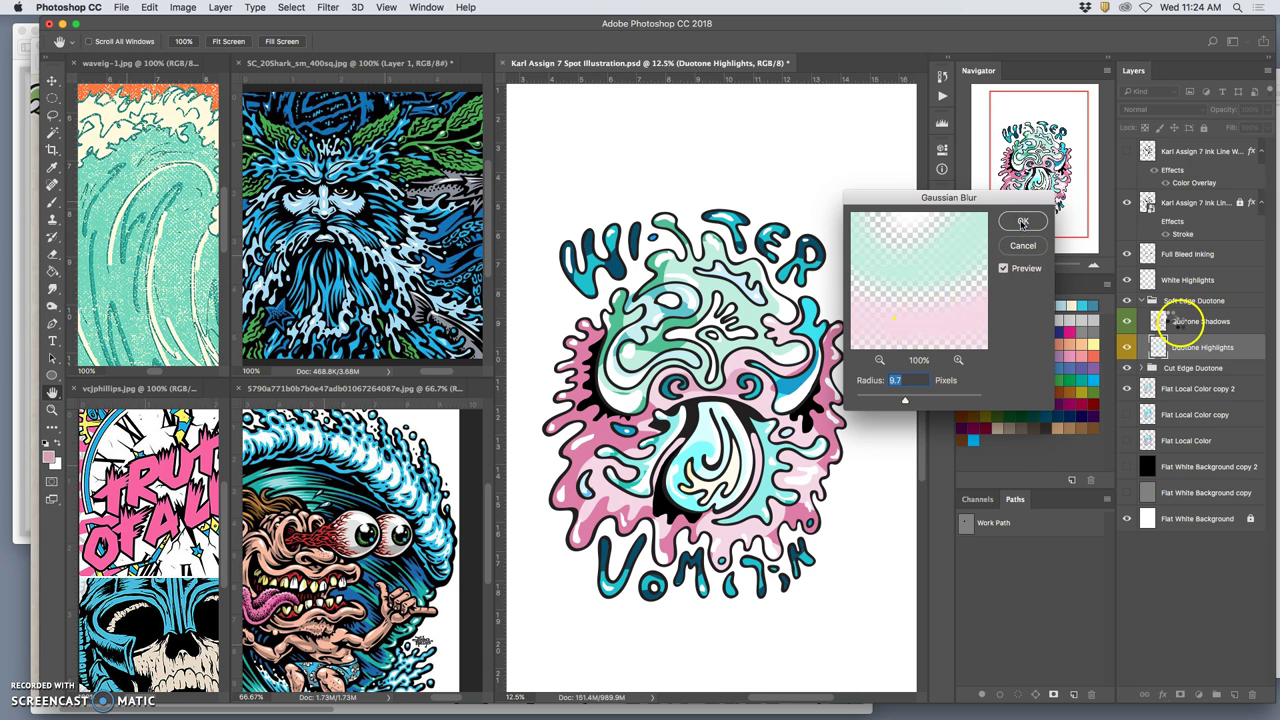
Step: Select the Duotone Shadows layer in the Soft Edge Duotone group and set up a Gaussian Blur with a 37.4-pixel radius
{"action": "left_click", "coordinate": [1127, 321]}
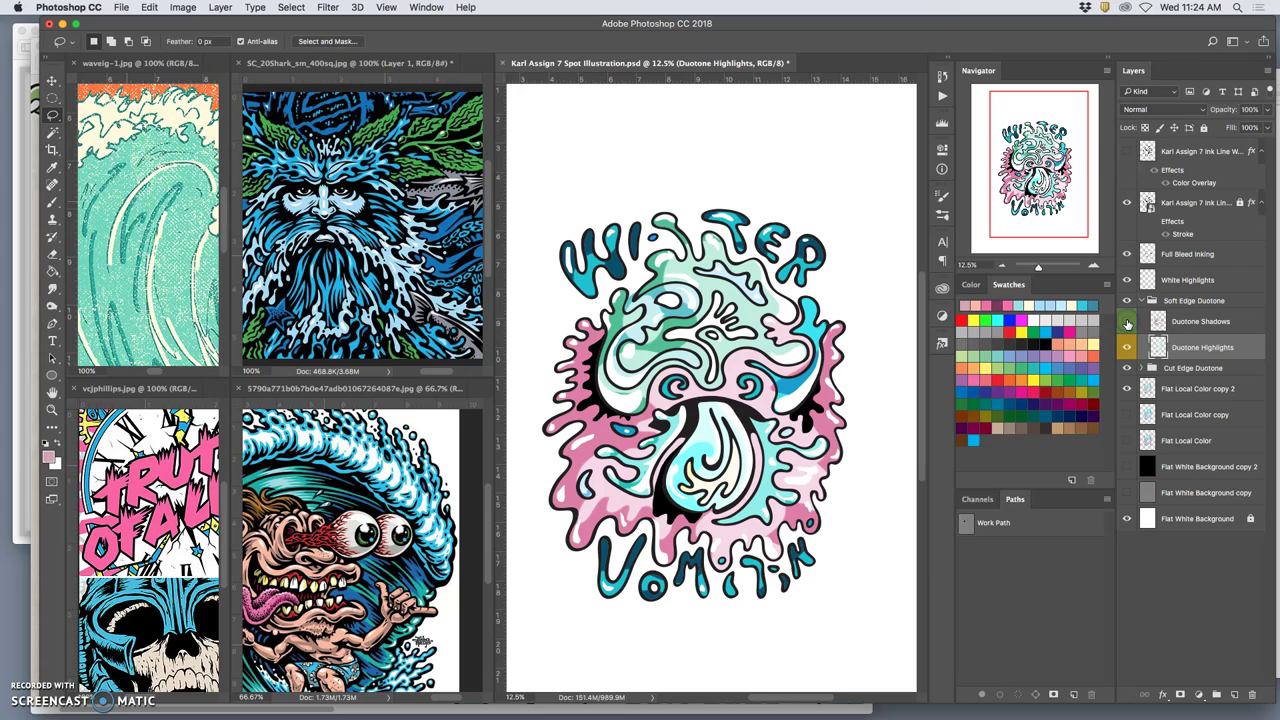
{"action": "left_click", "coordinate": [1127, 321]}
{"action": "left_click", "coordinate": [1190, 321]}
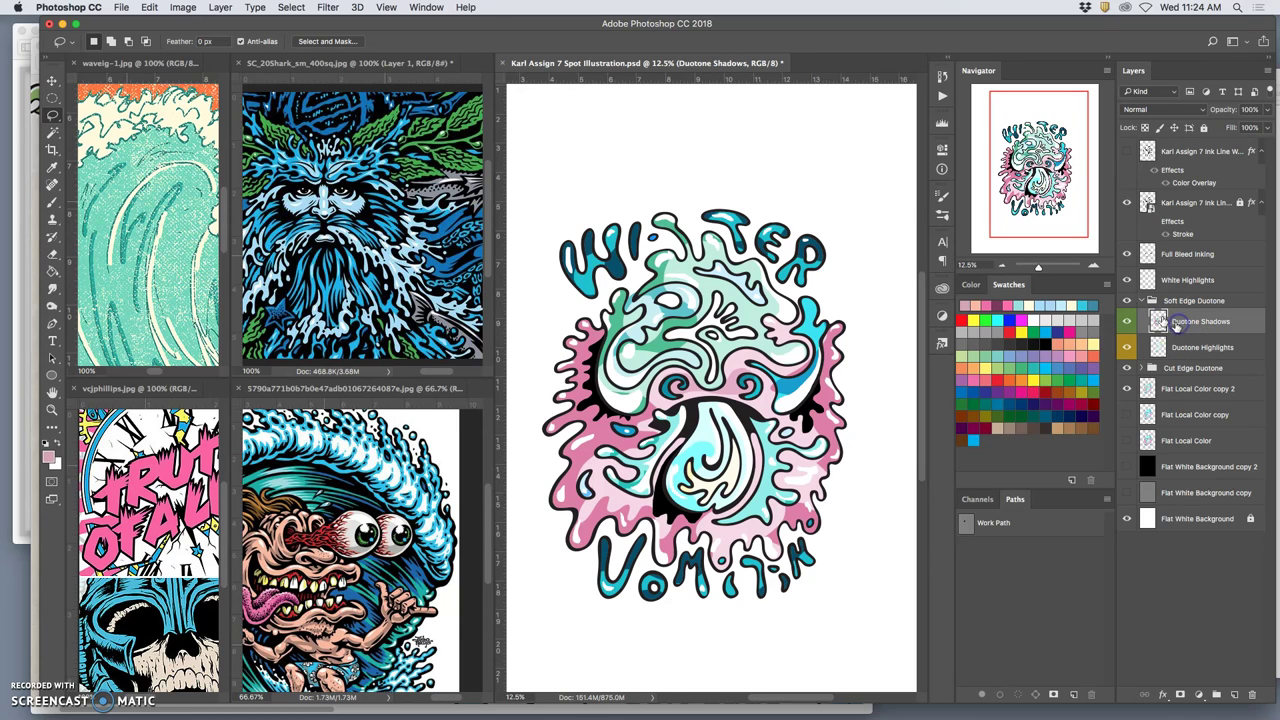
{"action": "left_click", "coordinate": [328, 7]}
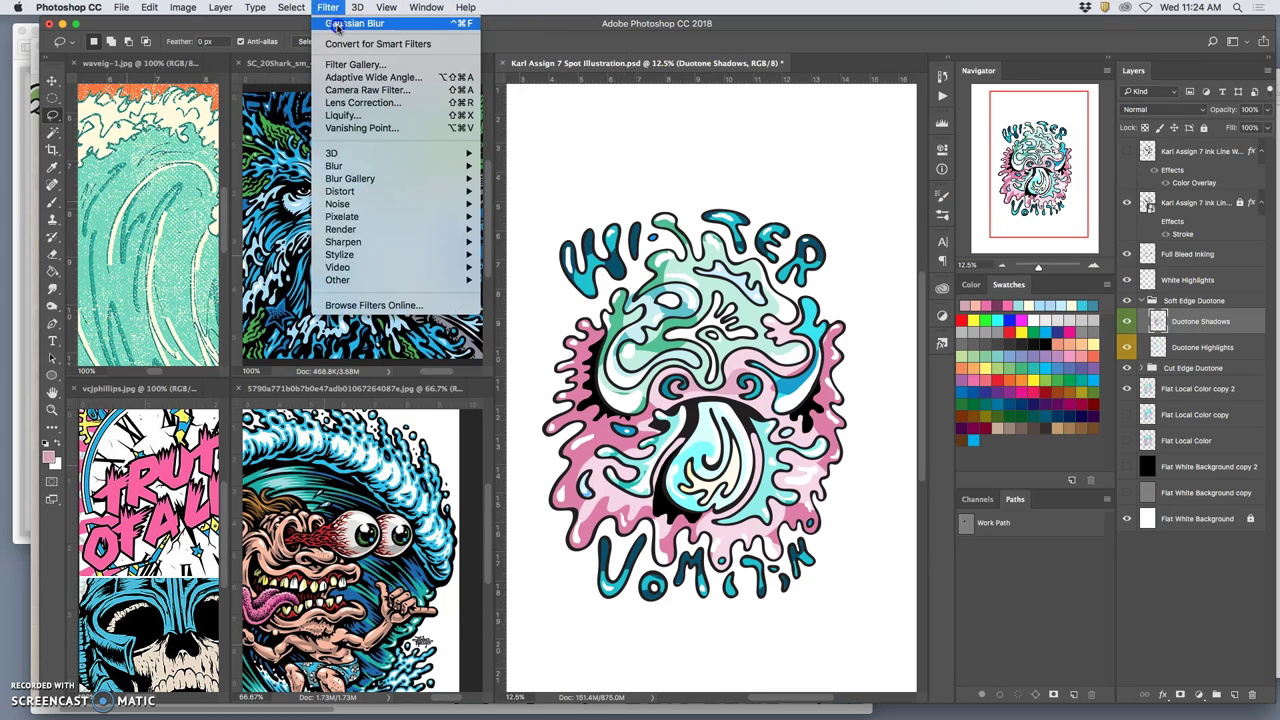
{"action": "left_click", "coordinate": [623, 189]}
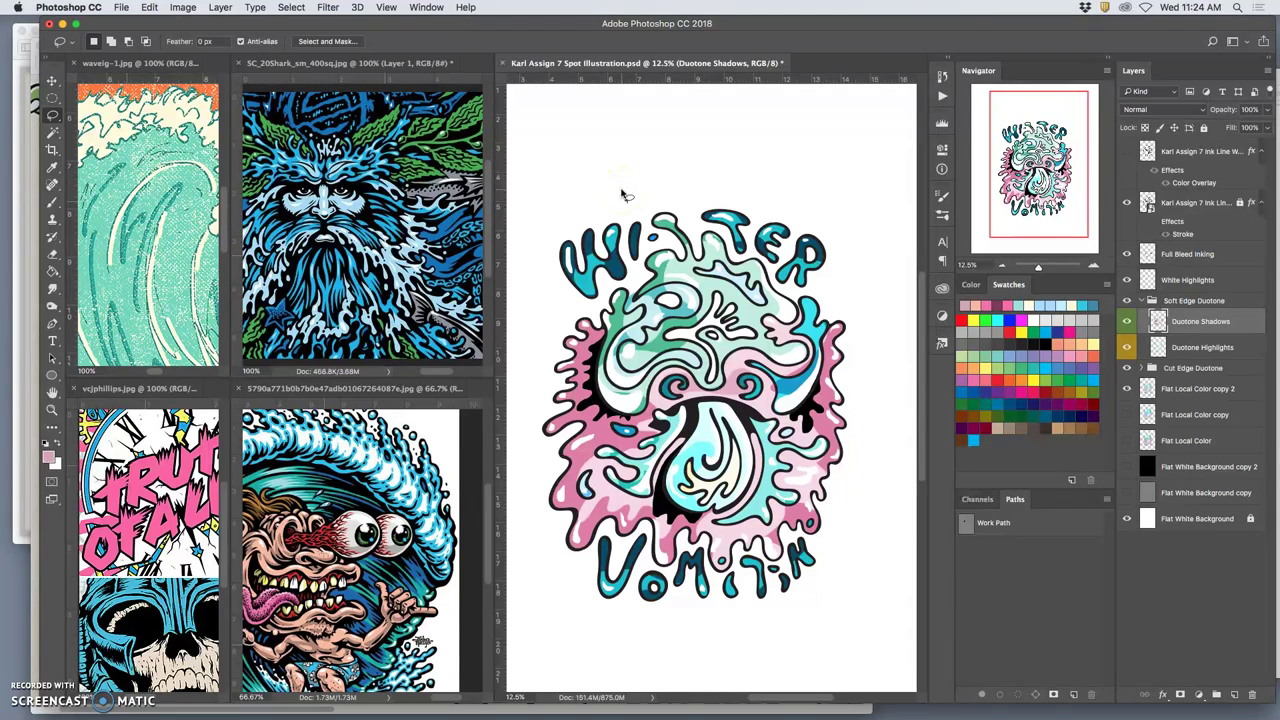
{"action": "left_click", "coordinate": [328, 7]}
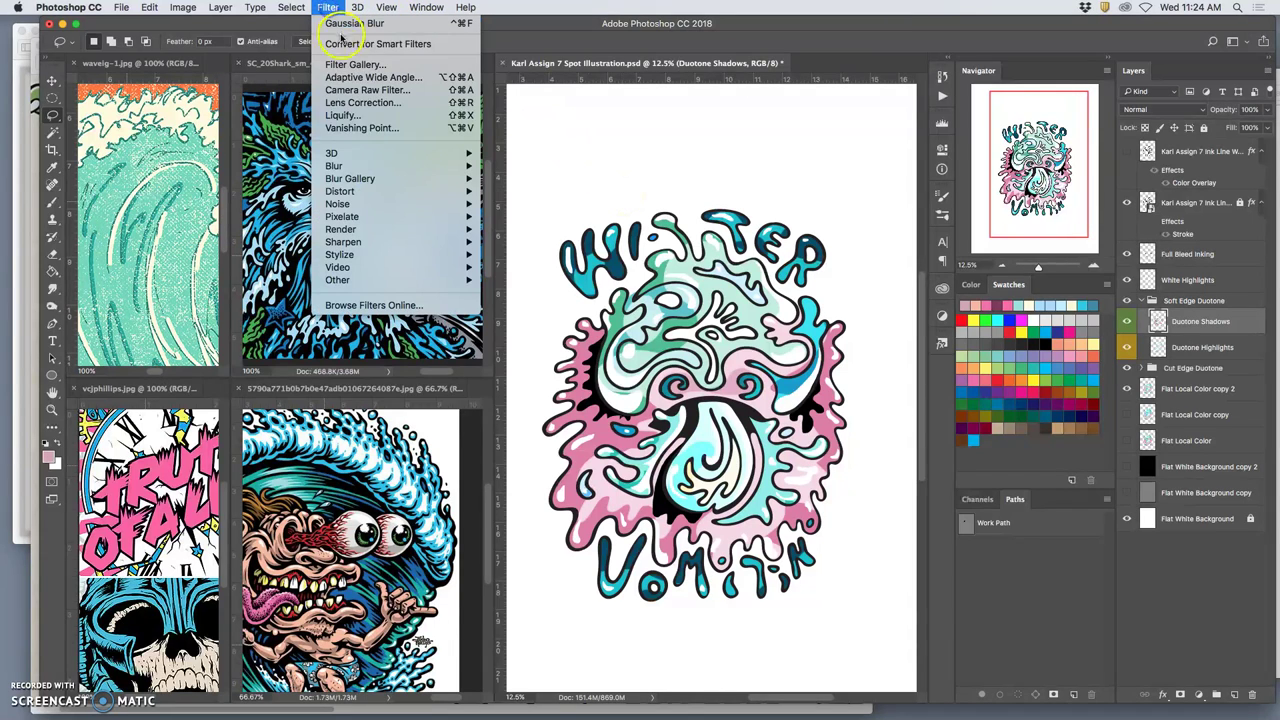
{"action": "mouse_move", "coordinate": [420, 166]}
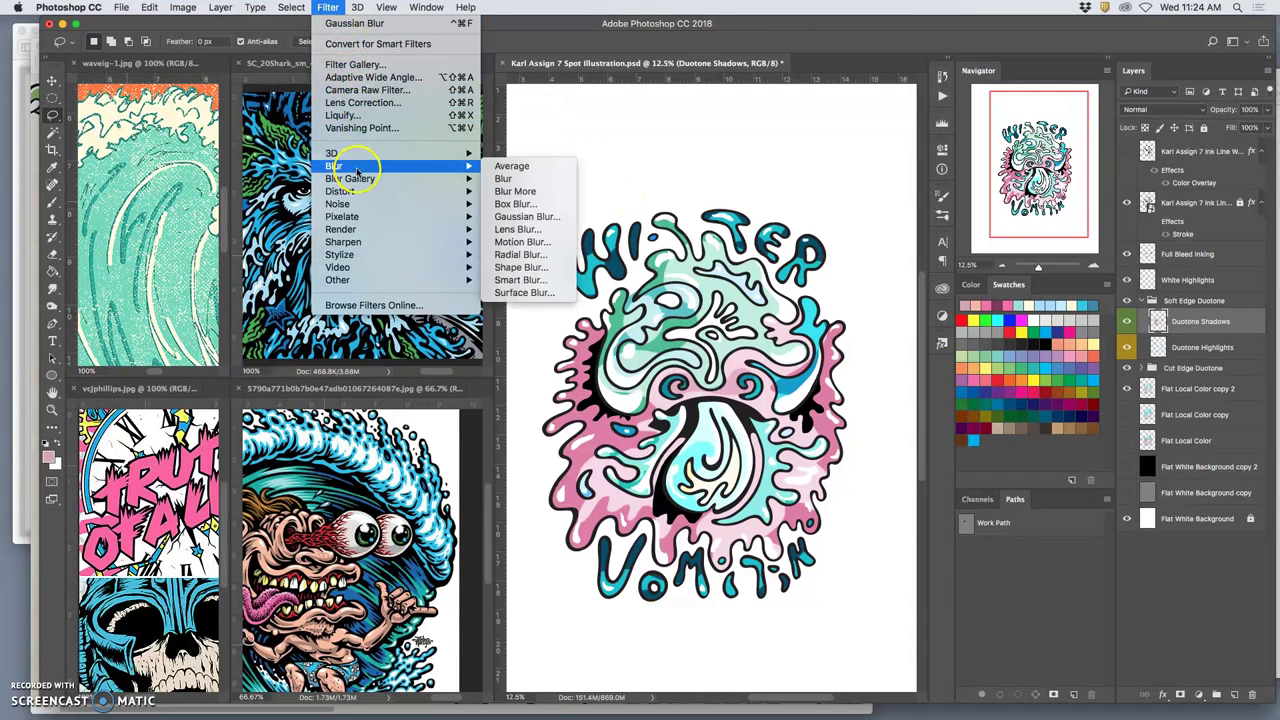
{"action": "left_click", "coordinate": [525, 216]}
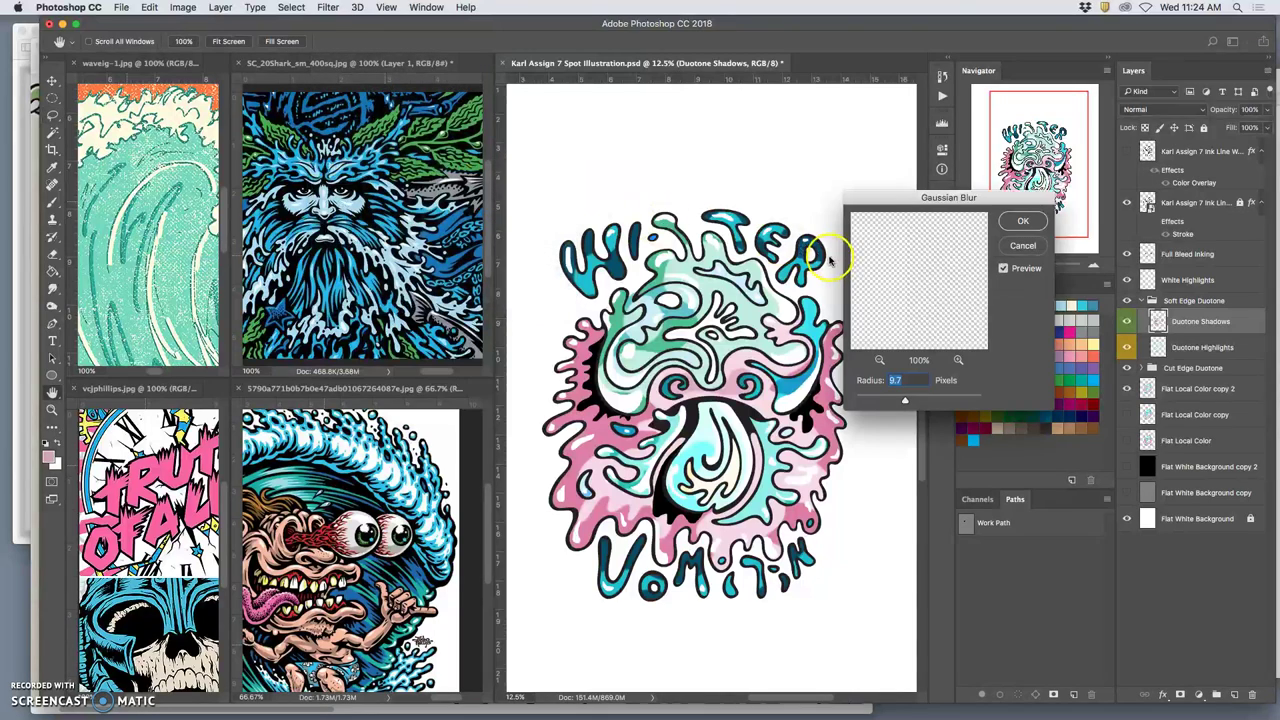
{"action": "left_click", "coordinate": [905, 401]}
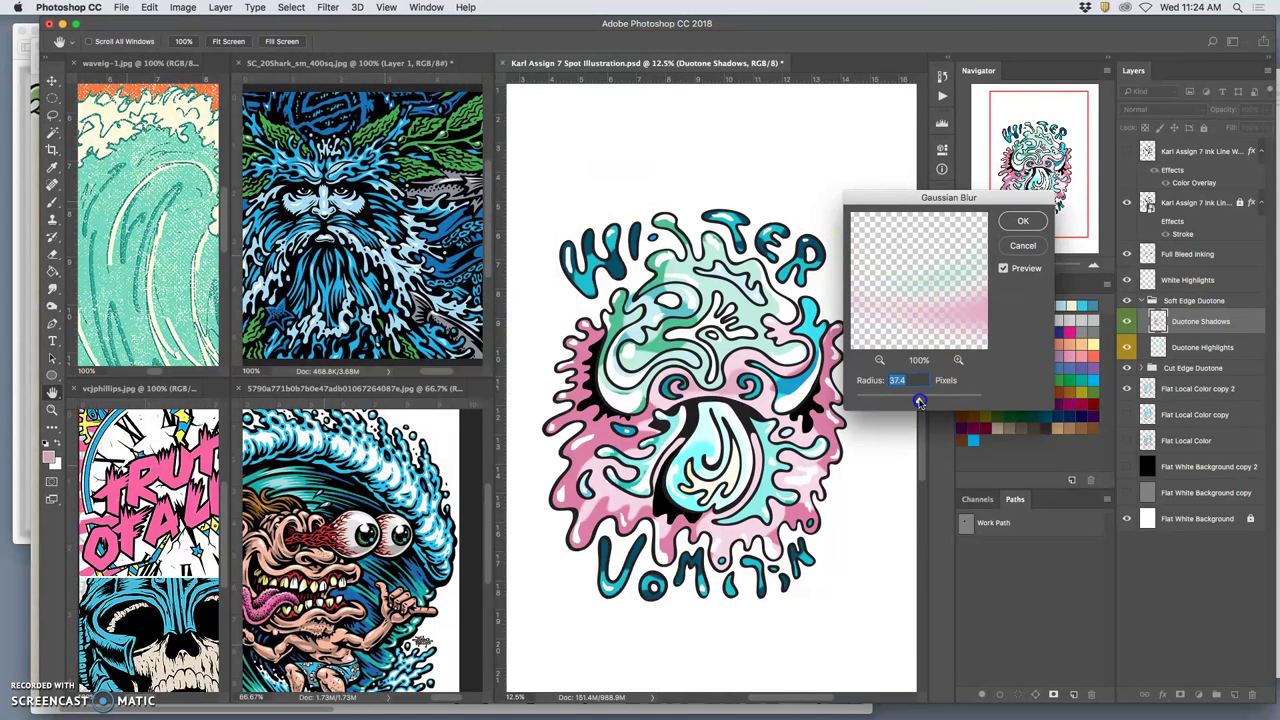